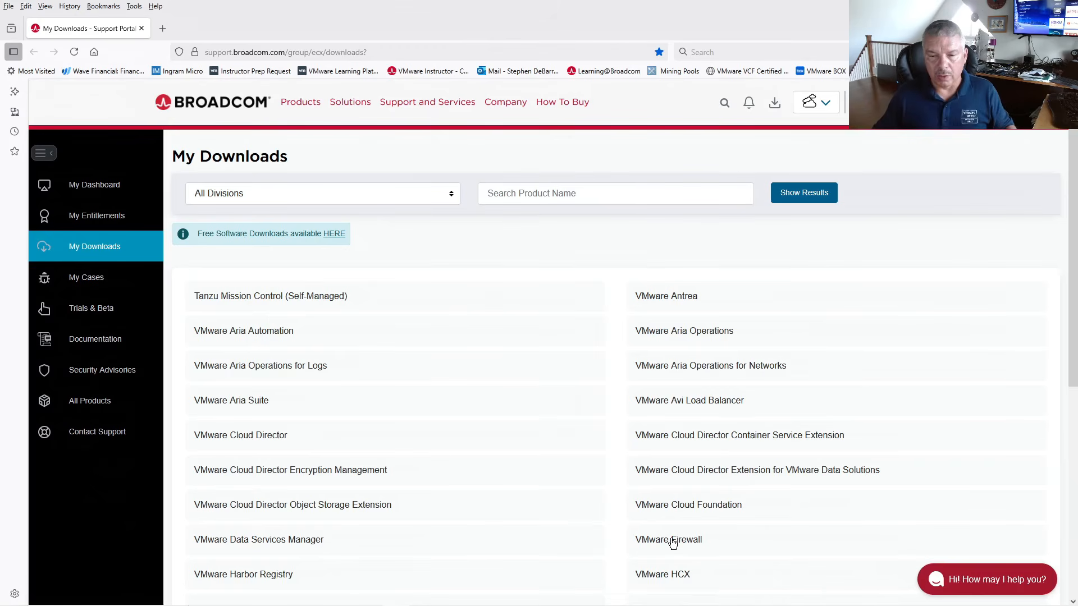
- Go to VMware Firewall, then vDefend Firewall with Advanced Threat Prevention, release 5.X, and show the SSP file group
{"action": "left_click", "coordinate": [673, 541]}
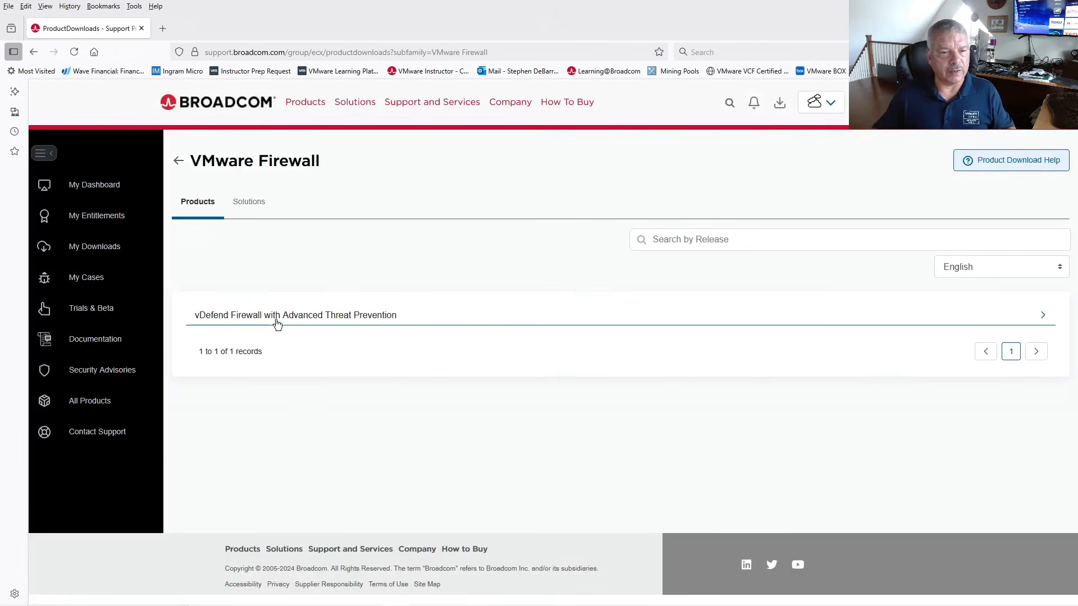
{"action": "left_click", "coordinate": [360, 319]}
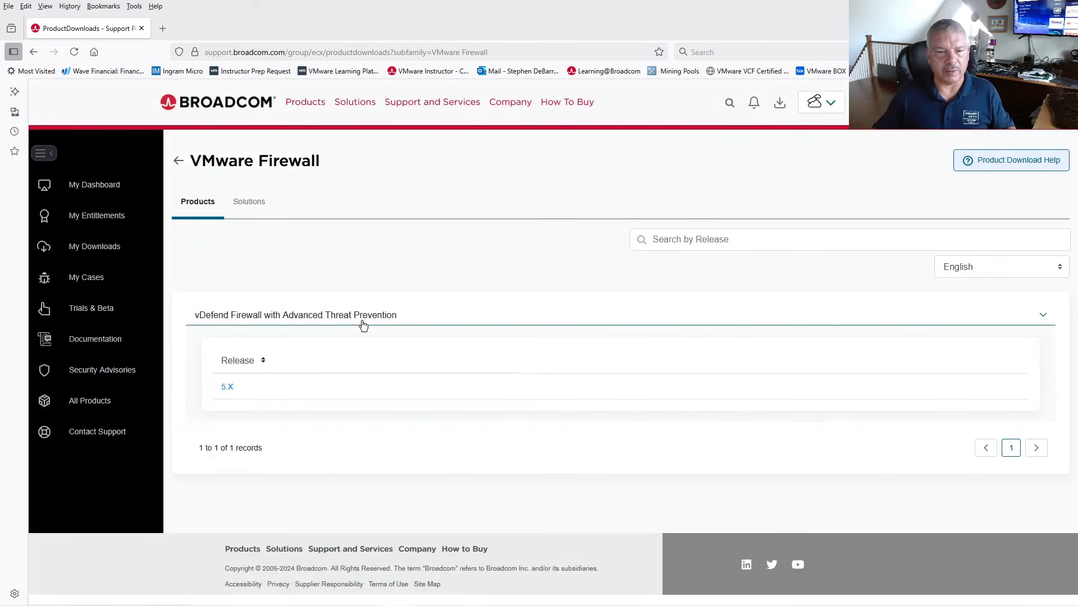
{"action": "left_click", "coordinate": [227, 389]}
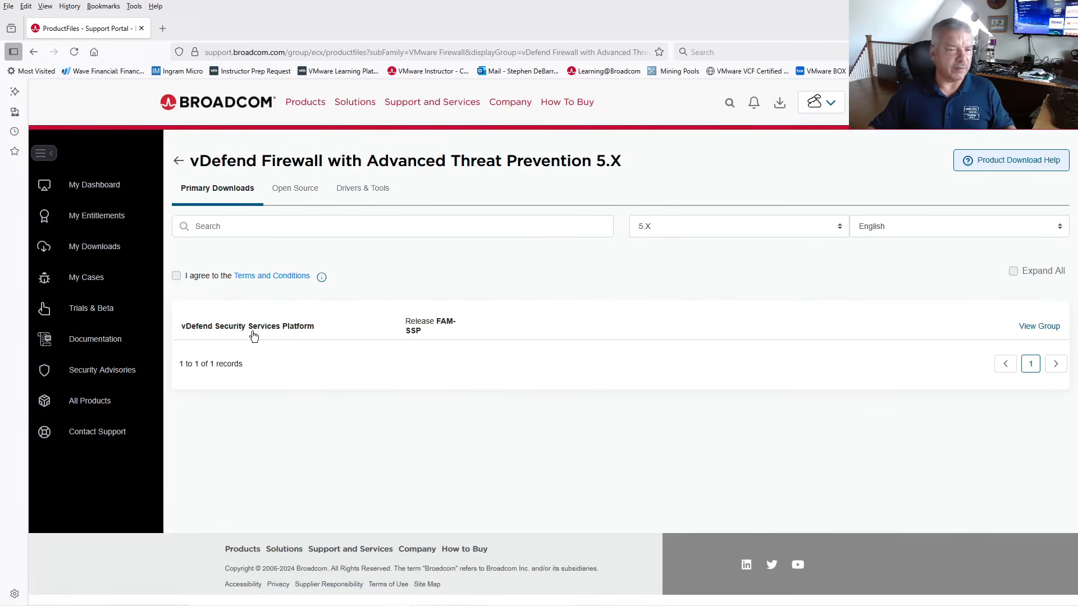
{"action": "left_click", "coordinate": [1043, 330]}
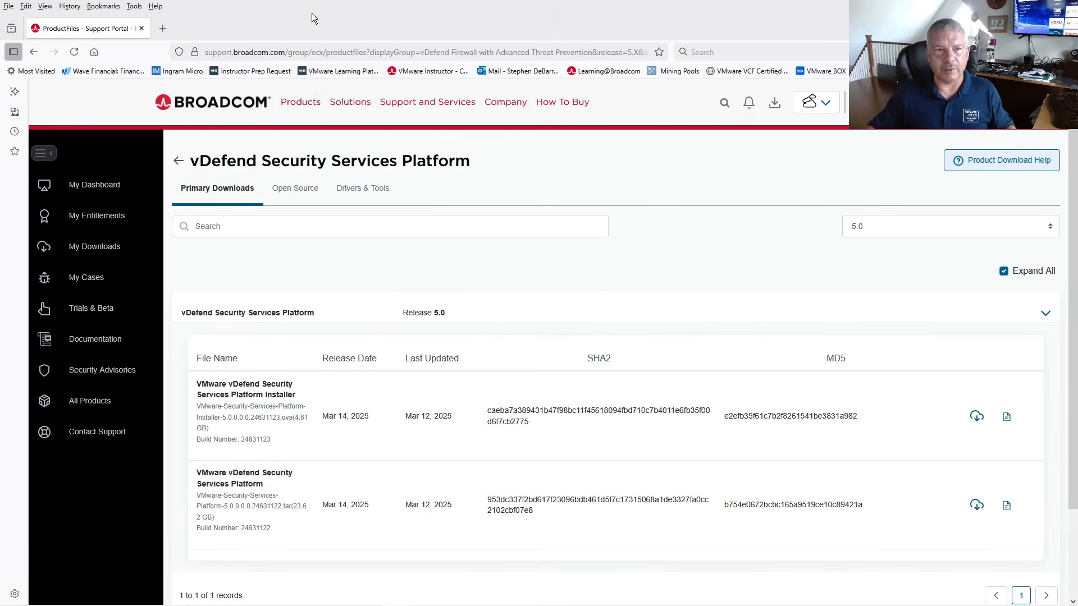
{"action": "key", "text": "alt+Tab"}
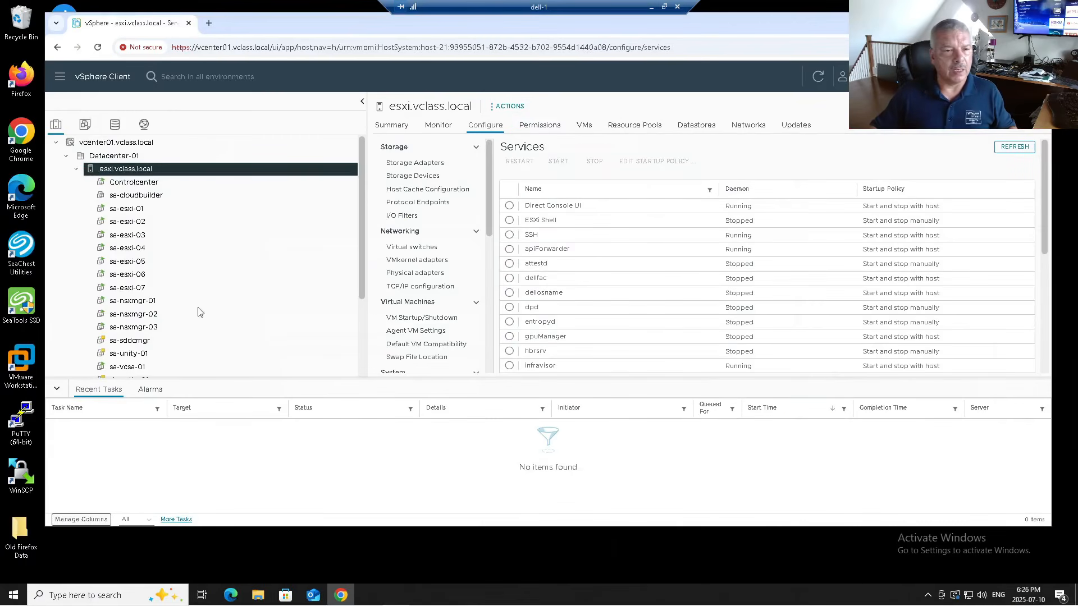
- Deploy an OVF template on esxi.vclass.local from the Installer .ova in D:\vDefend 5.0
{"action": "right_click", "coordinate": [162, 170]}
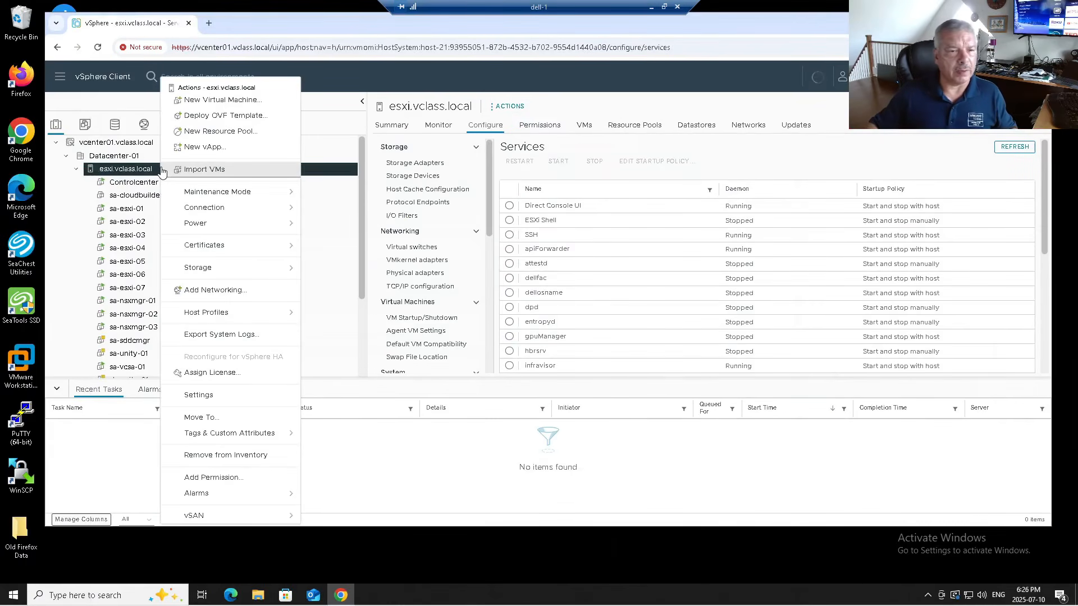
{"action": "left_click", "coordinate": [213, 116]}
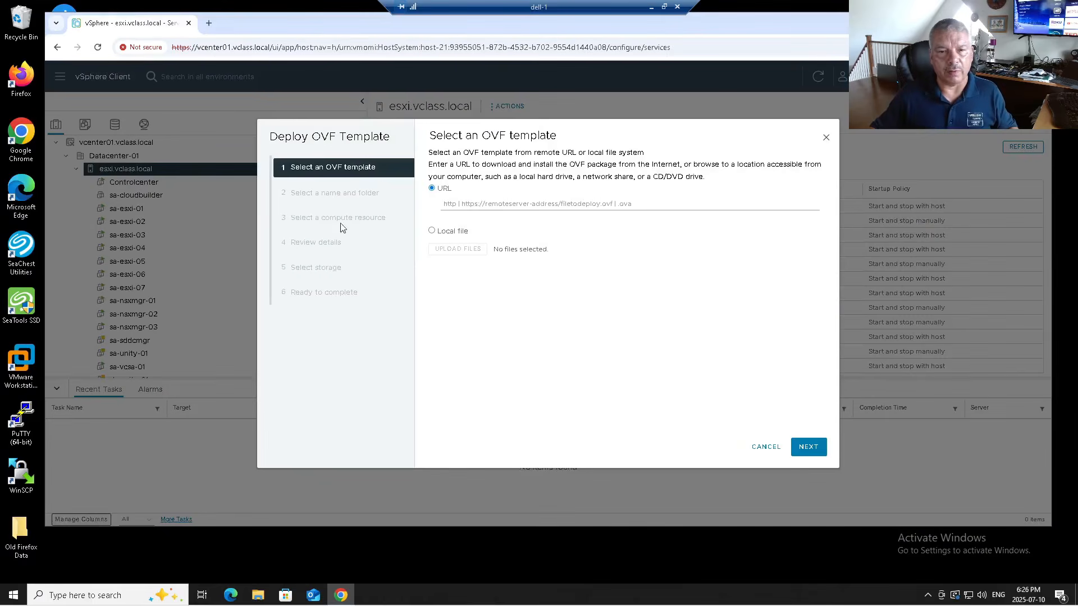
{"action": "left_click", "coordinate": [439, 232]}
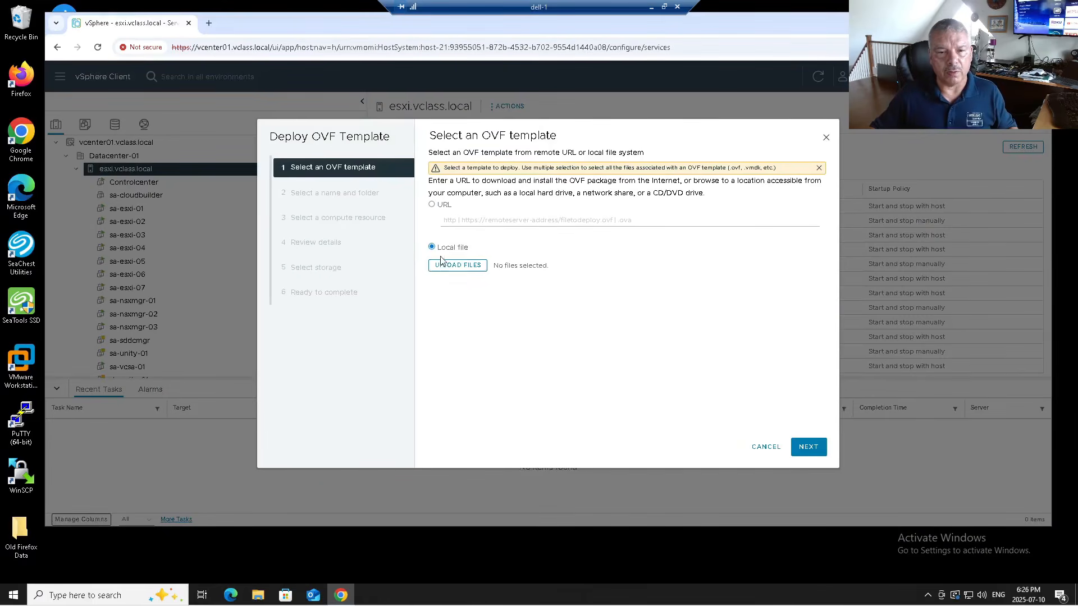
{"action": "left_click", "coordinate": [447, 266]}
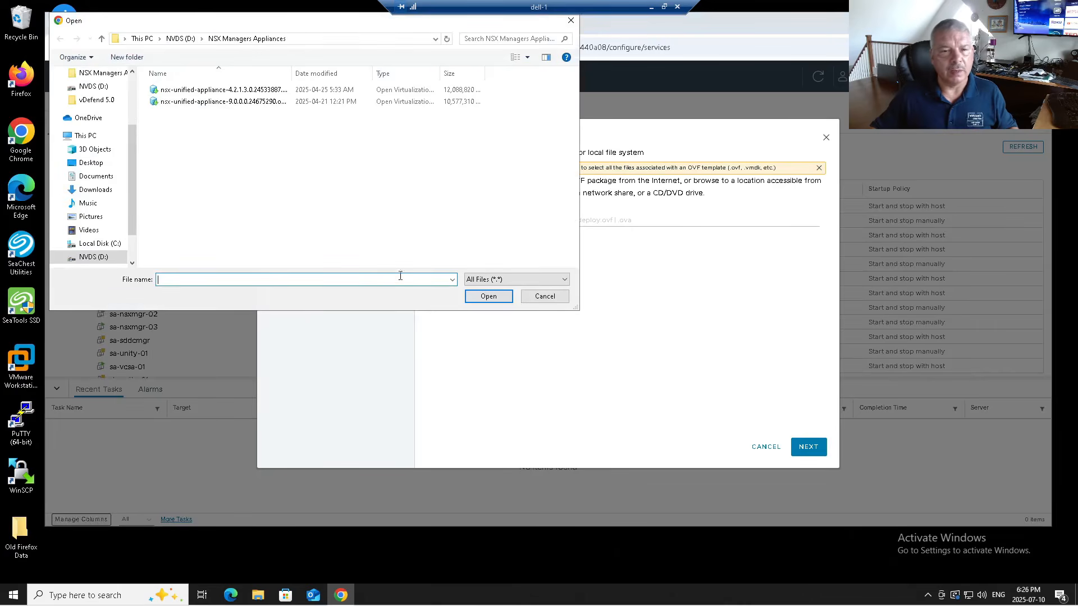
{"action": "left_click", "coordinate": [179, 38]}
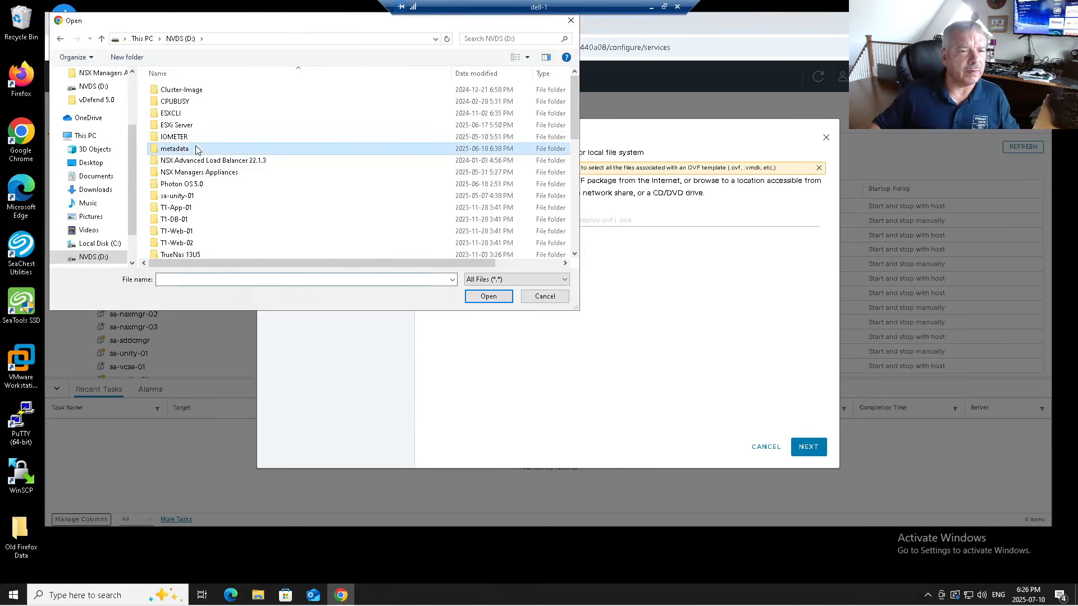
{"action": "scroll", "coordinate": [179, 151], "scroll_direction": "down", "scroll_amount": 4}
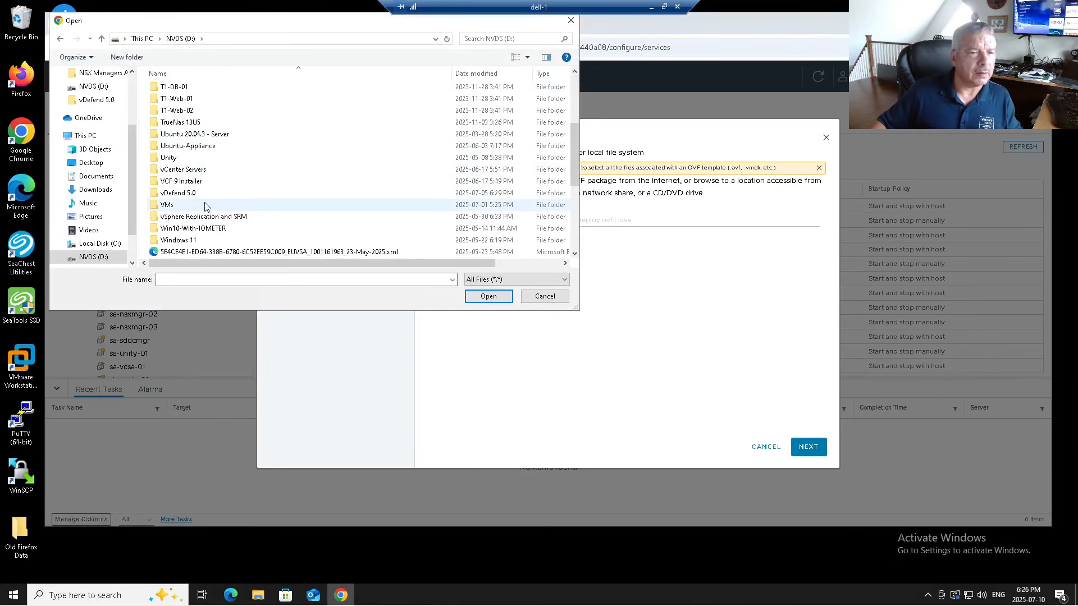
{"action": "double_click", "coordinate": [203, 193]}
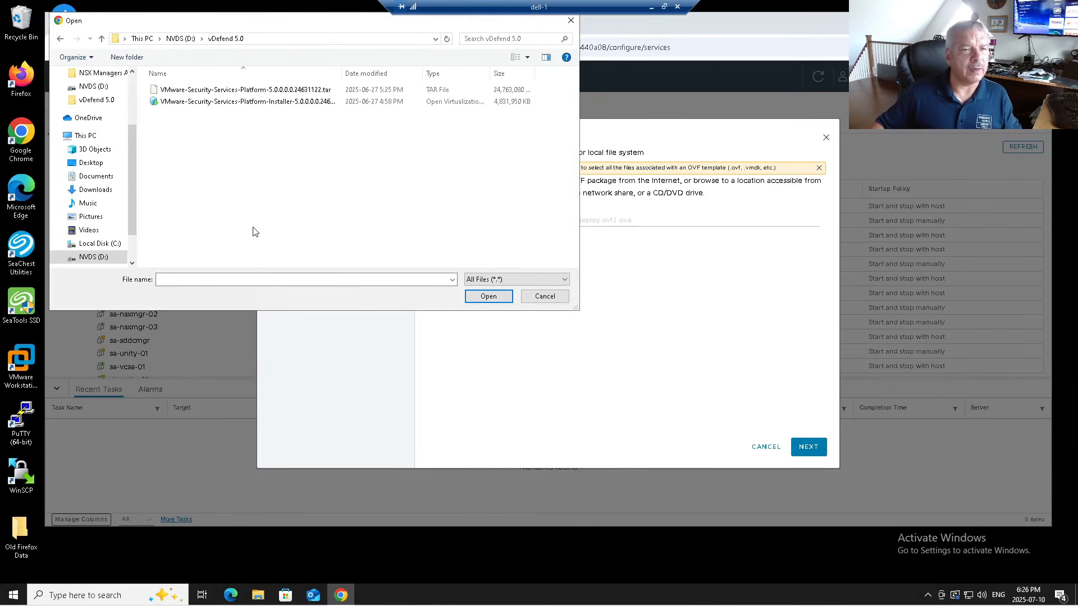
{"action": "left_click", "coordinate": [274, 109]}
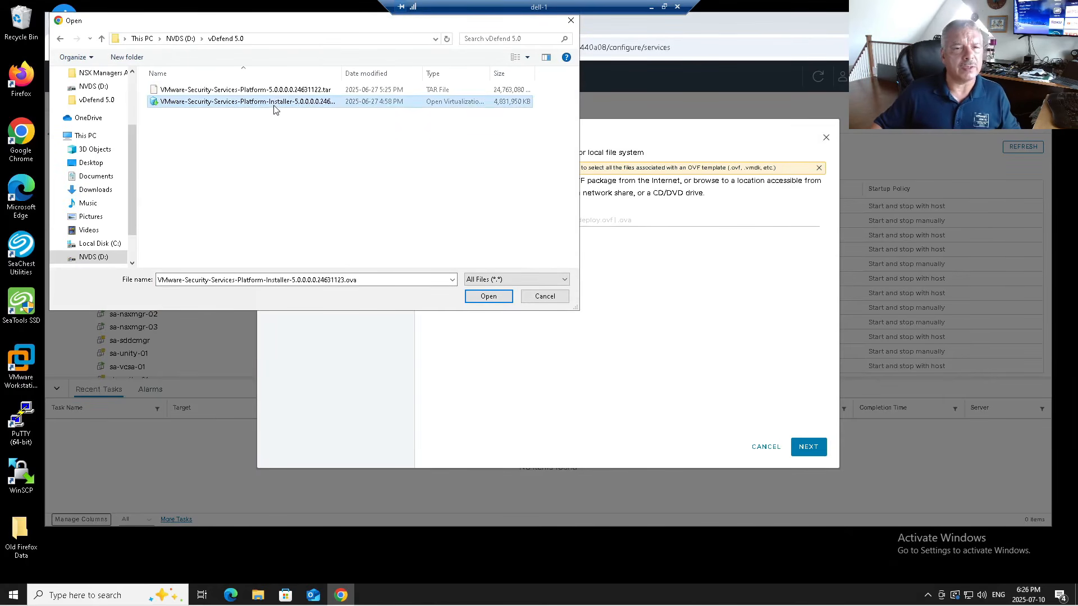
{"action": "left_click", "coordinate": [487, 296]}
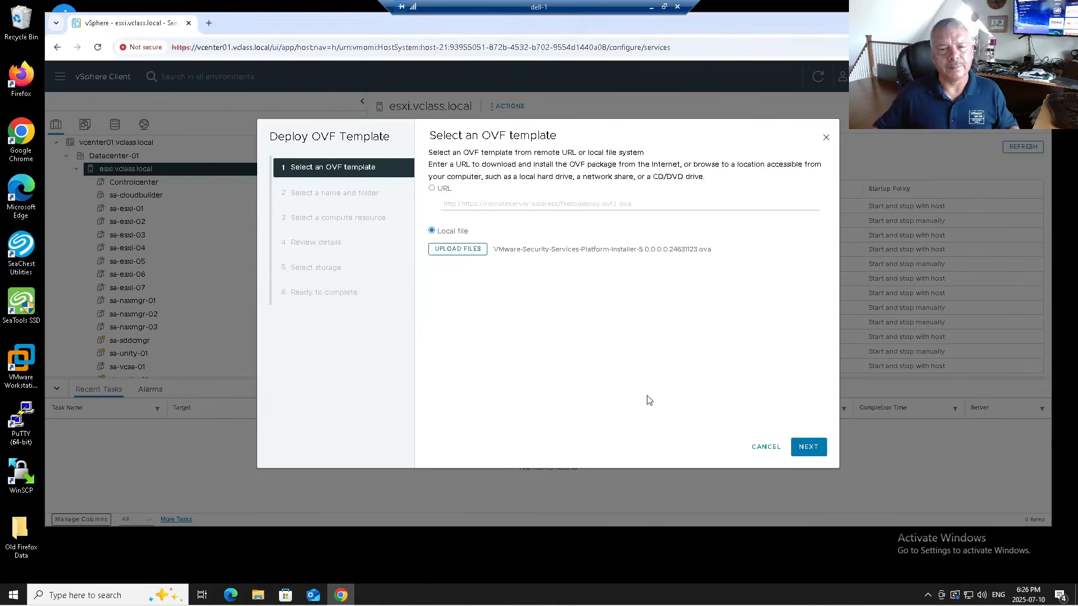
- Name the new virtual machine ssp-installer-1
{"action": "left_click", "coordinate": [811, 447]}
{"action": "left_click_drag", "start_coordinate": [635, 181], "coordinate": [444, 174]}
{"action": "type", "text": "ss"}
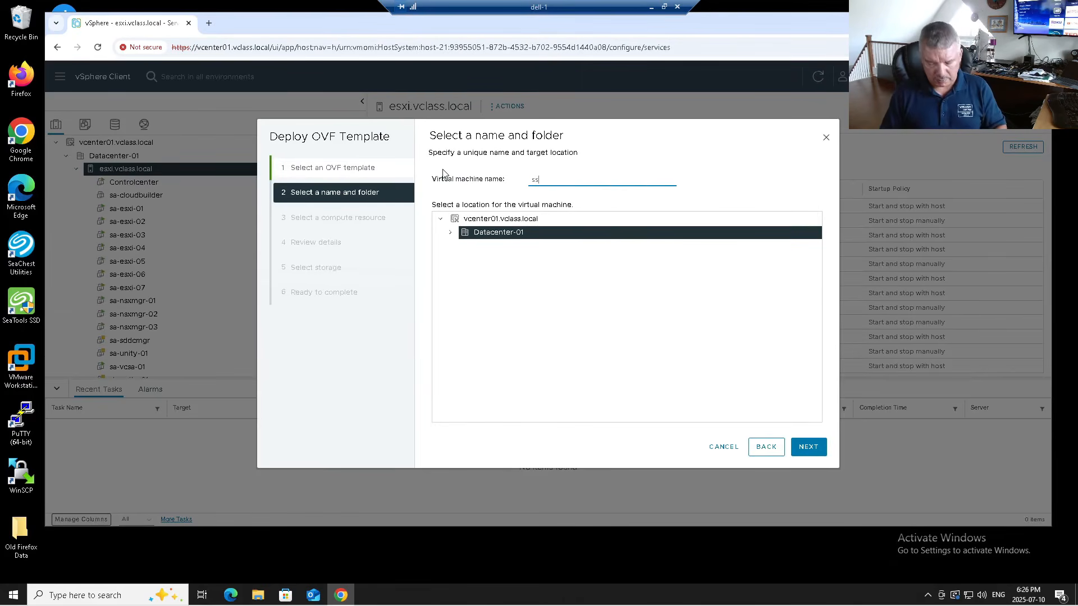
{"action": "key", "text": "BackSpace"}
{"action": "key", "text": "BackSpace"}
{"action": "key", "text": "BackSpace"}
{"action": "key", "text": "BackSpace"}
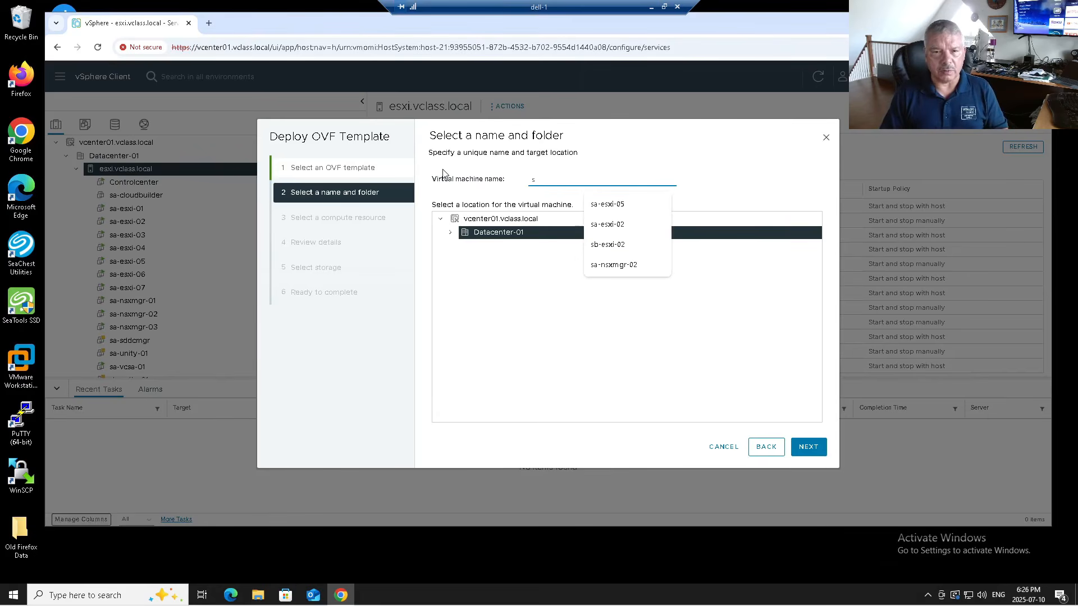
{"action": "type", "text": "sp-installer-1"}
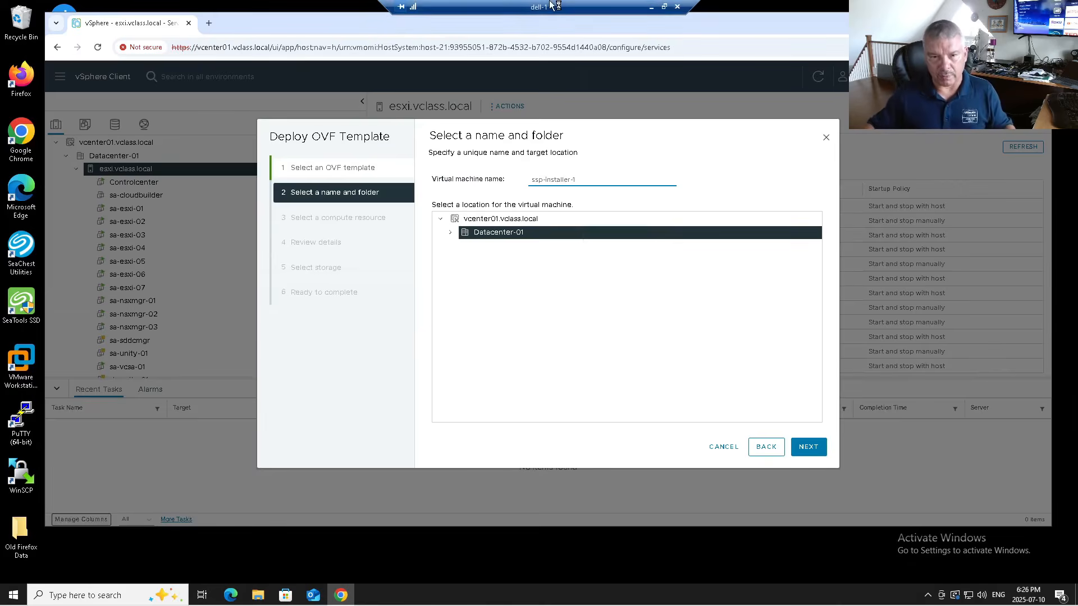
- Keep esxi.vclass.local as the compute resource and accept the template details
{"action": "left_click", "coordinate": [809, 447]}
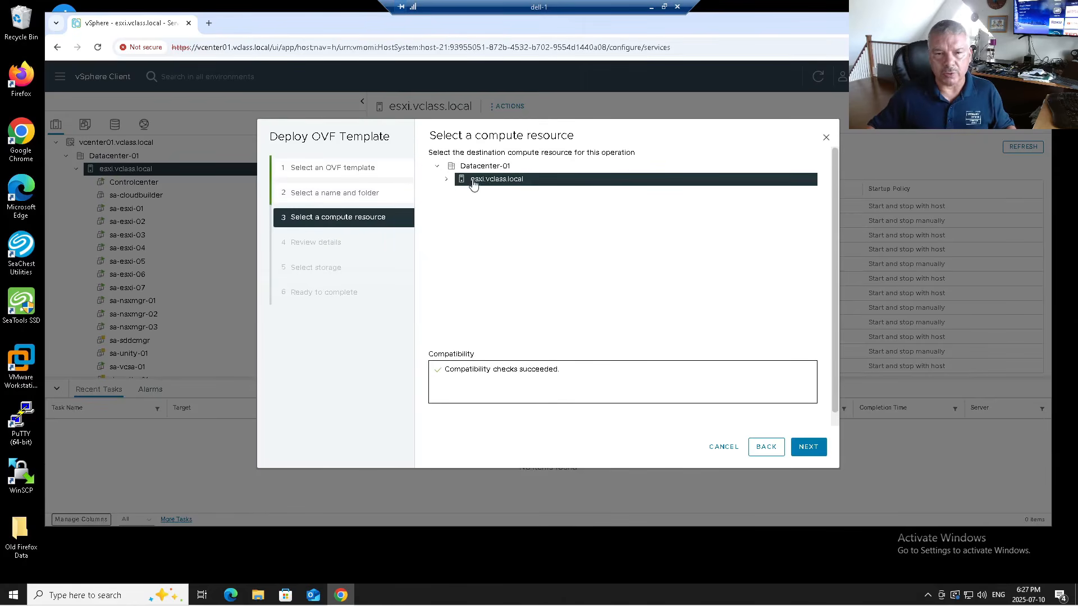
{"action": "left_click", "coordinate": [820, 448]}
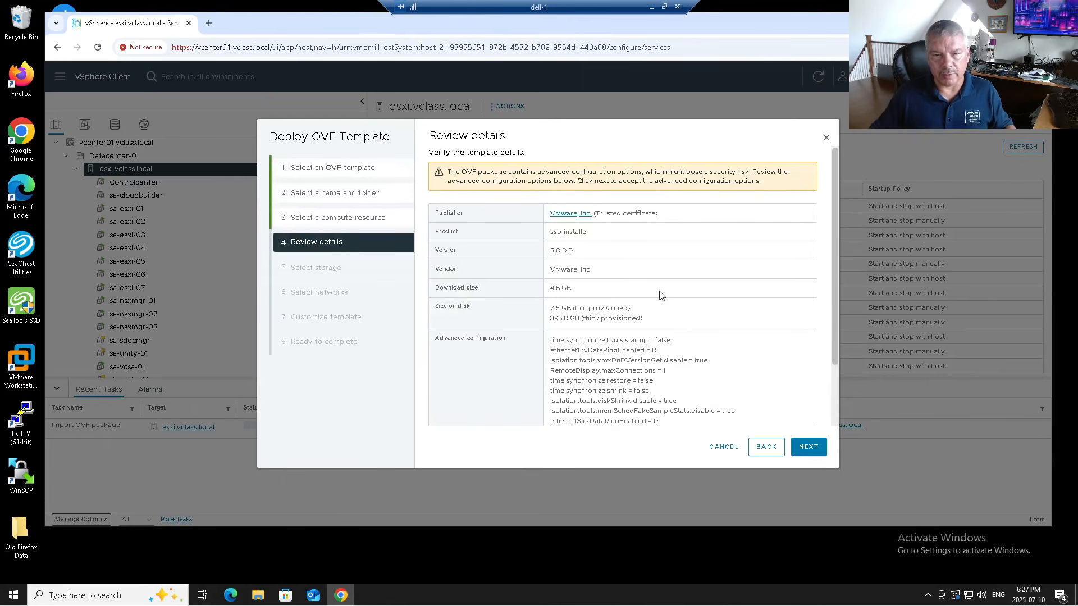
{"action": "left_click", "coordinate": [806, 446]}
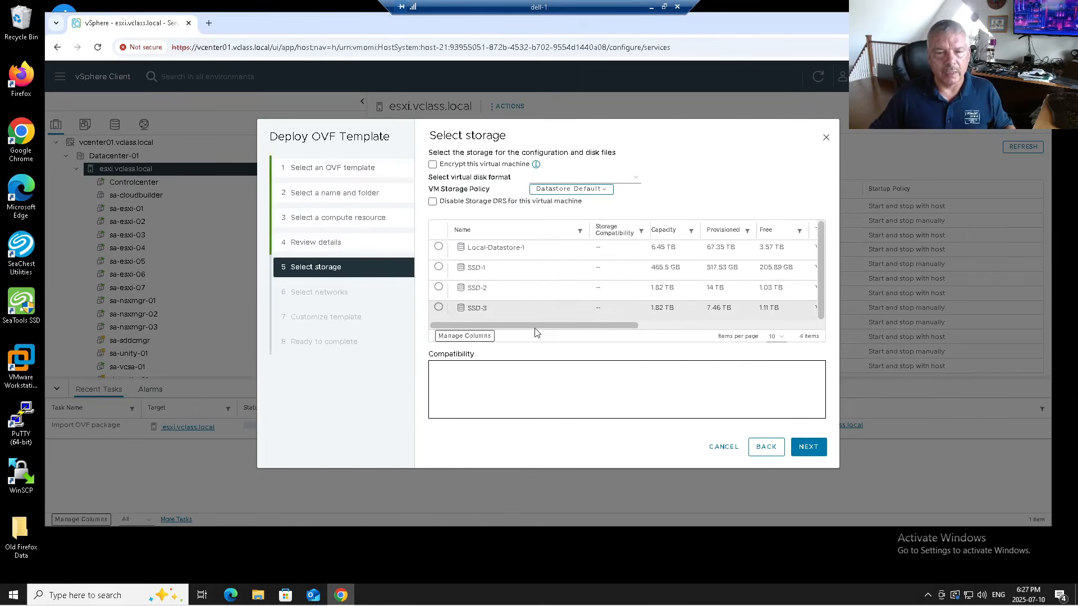
- Store the VM on SSD-3 with Thin Provision disks and keep Network 1 on Internal-Network
{"action": "left_click", "coordinate": [439, 308]}
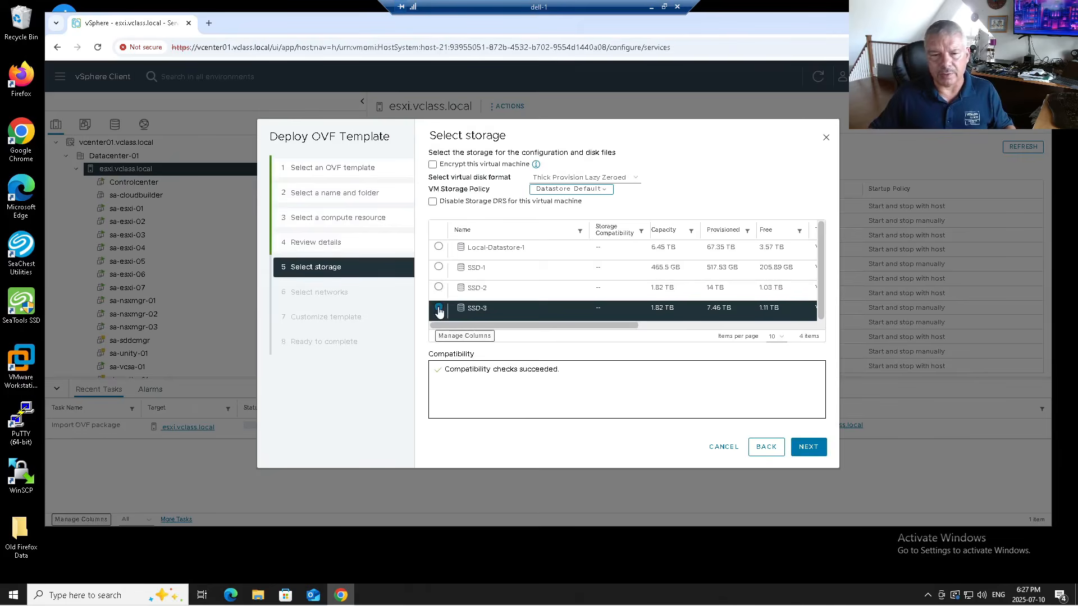
{"action": "left_click", "coordinate": [564, 179]}
{"action": "left_click", "coordinate": [560, 218]}
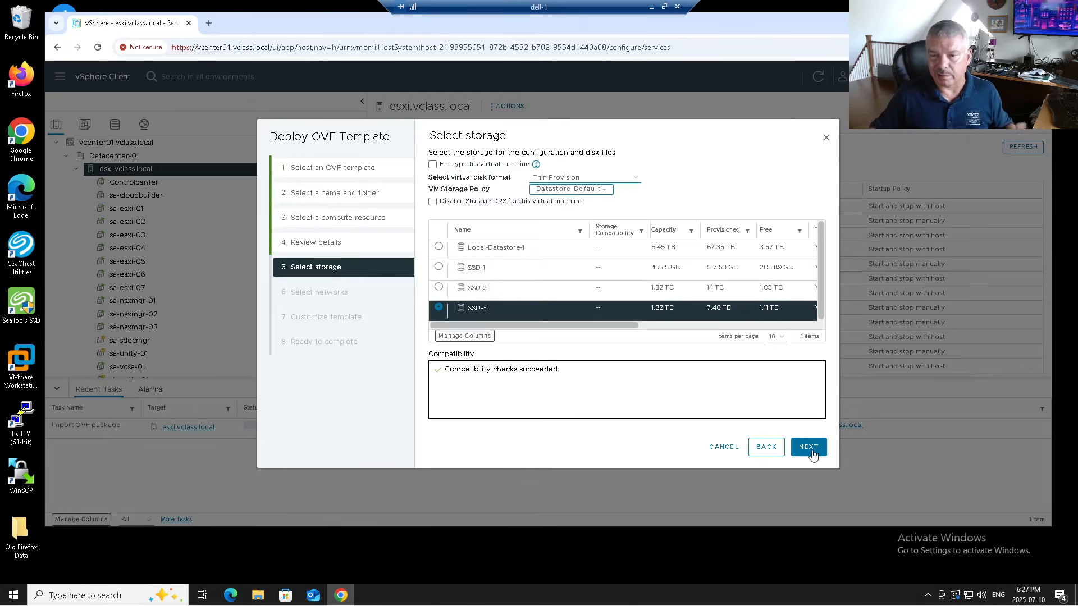
{"action": "left_click", "coordinate": [808, 448]}
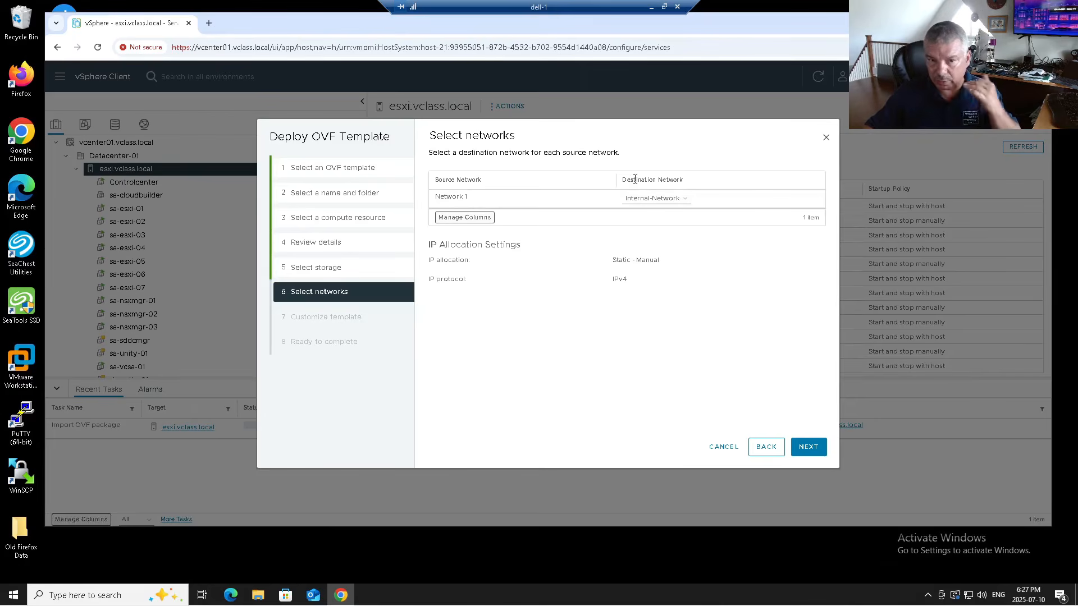
{"action": "left_click", "coordinate": [809, 449]}
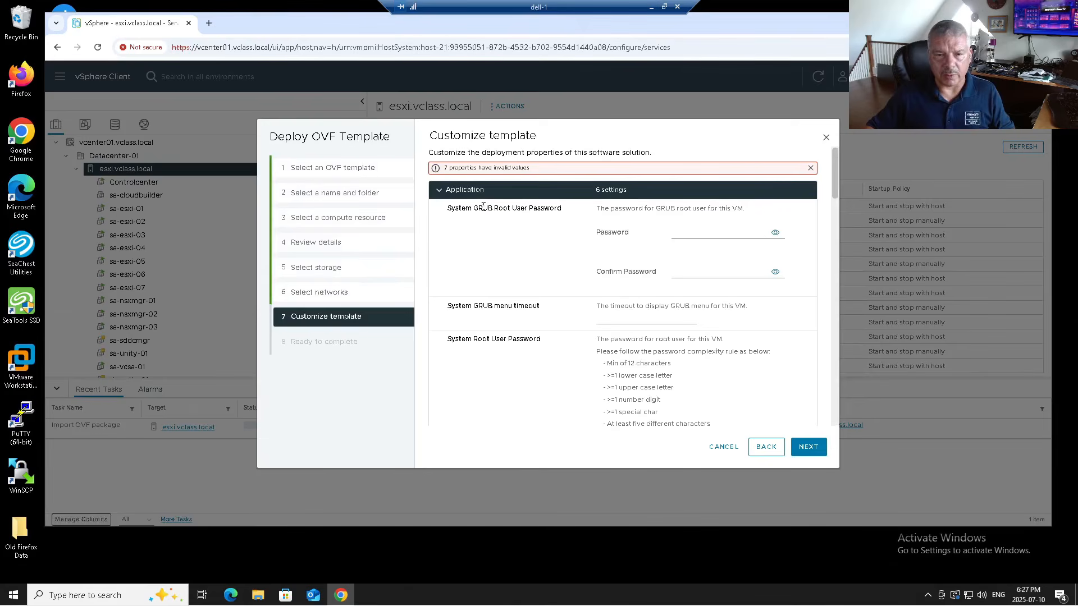
- Enter and confirm the GRUB root password, copying it for reuse
{"action": "scroll", "coordinate": [537, 247], "scroll_direction": "down", "scroll_amount": 2}
{"action": "scroll", "coordinate": [537, 251], "scroll_direction": "up", "scroll_amount": 2}
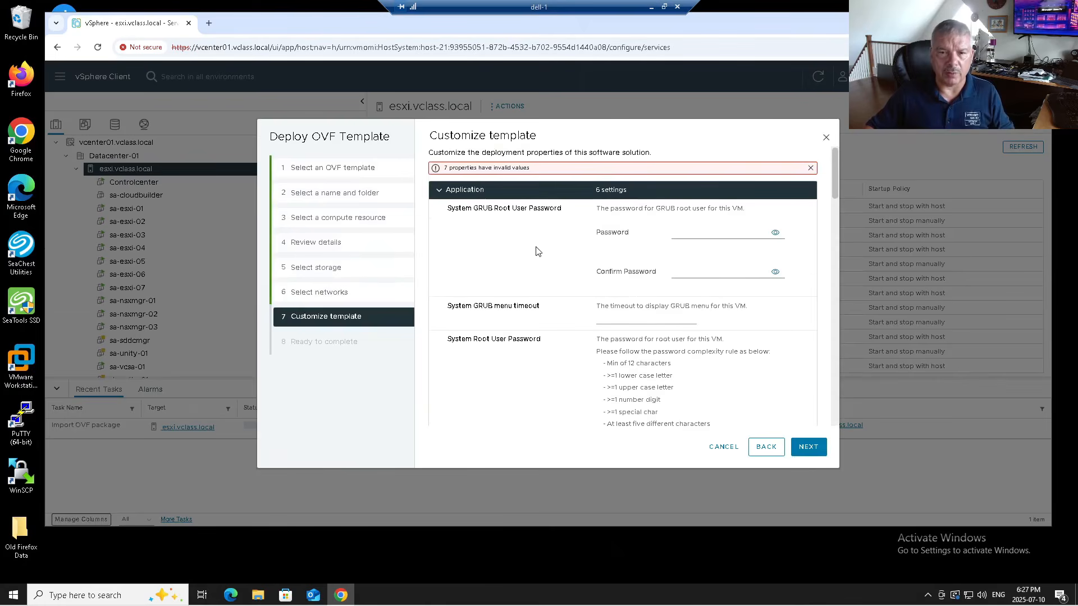
{"action": "left_click", "coordinate": [705, 228]}
{"action": "type", "text": "••"}
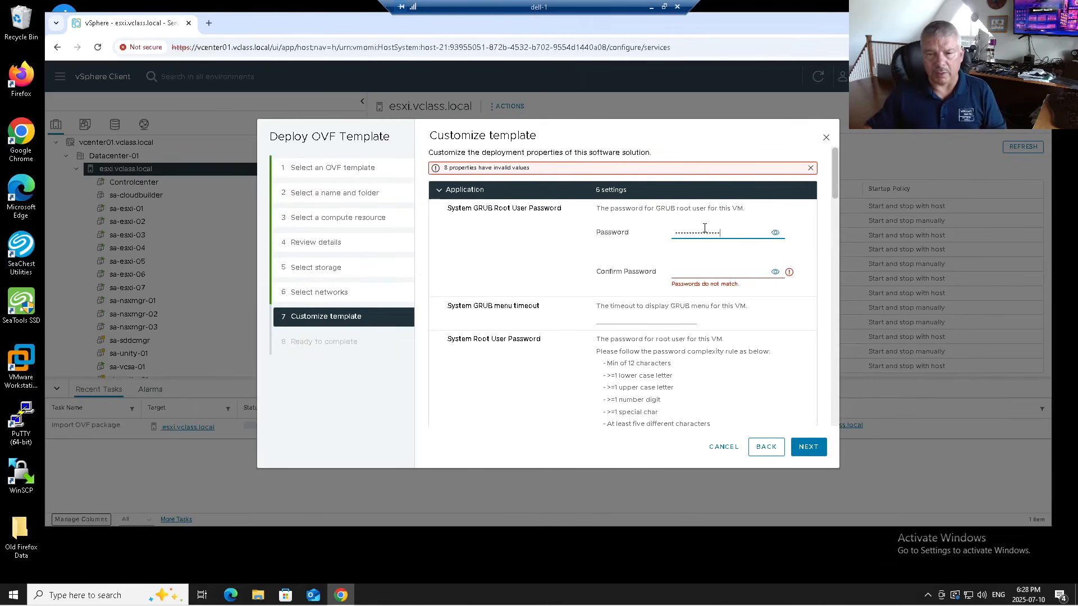
{"action": "left_click", "coordinate": [775, 233]}
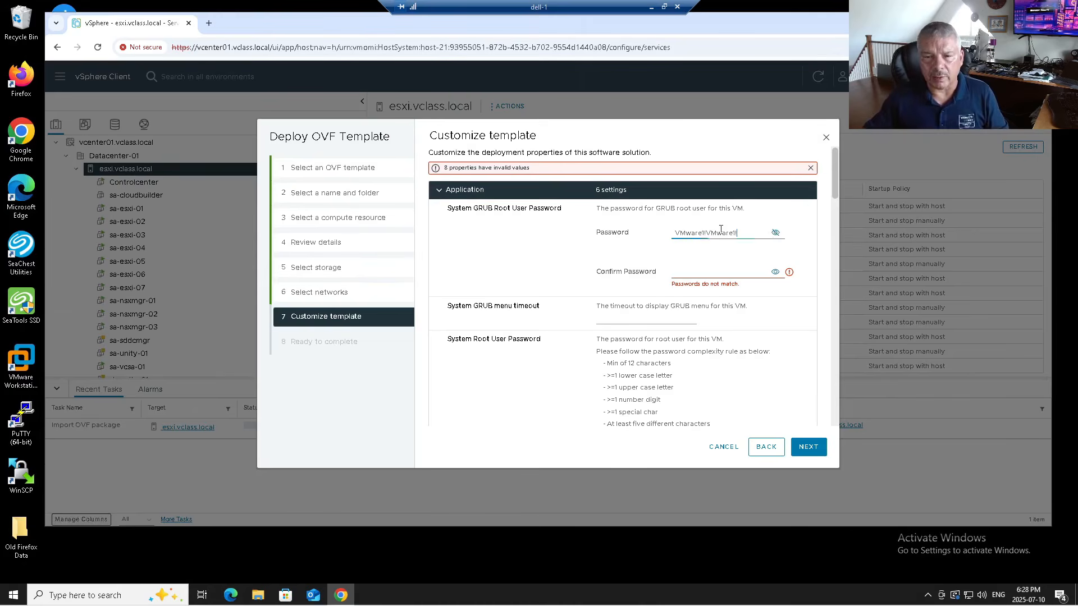
{"action": "left_click_drag", "start_coordinate": [751, 232], "coordinate": [637, 233]}
{"action": "key", "text": "ctrl+c"}
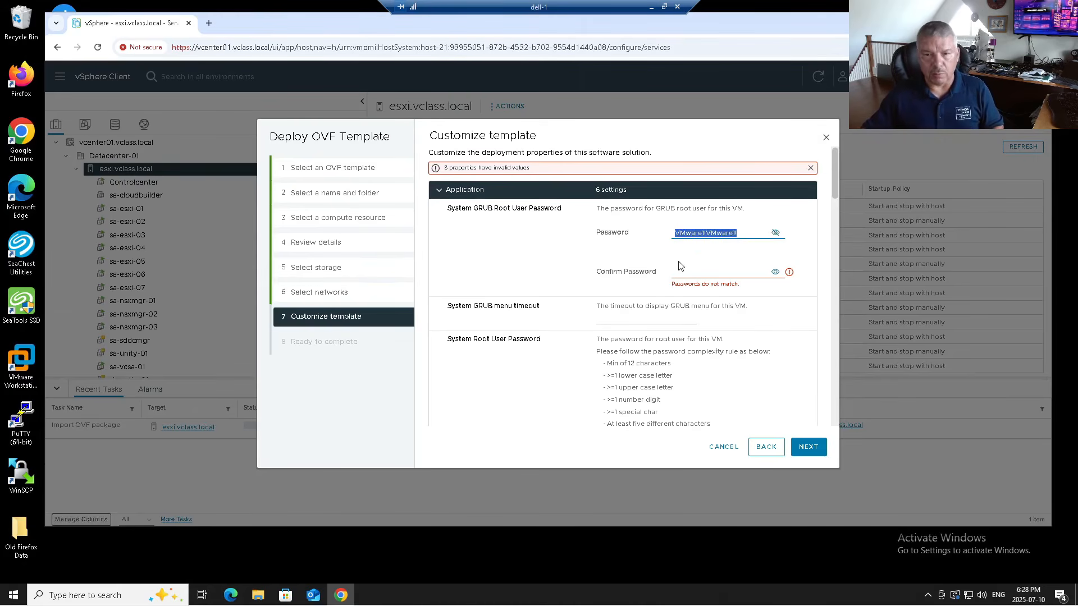
{"action": "left_click", "coordinate": [682, 269]}
{"action": "key", "text": "ctrl+v"}
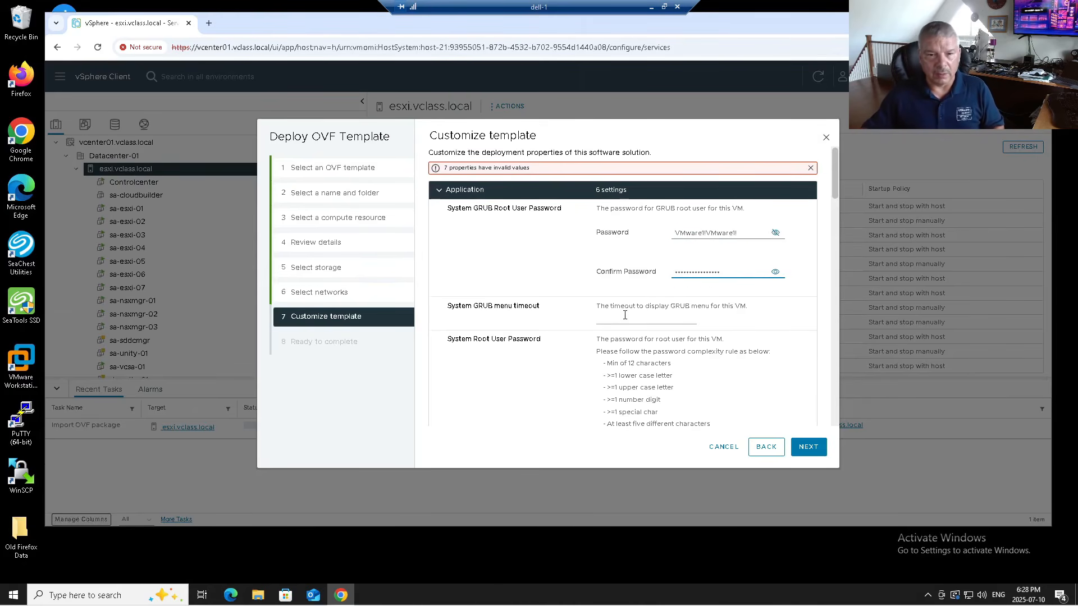
- Paste the same password into the system root password and its confirmation
{"action": "scroll", "coordinate": [635, 303], "scroll_direction": "down", "scroll_amount": 3}
{"action": "left_click", "coordinate": [689, 365]}
{"action": "key", "text": "ctrl+v"}
{"action": "scroll", "coordinate": [519, 219], "scroll_direction": "up", "scroll_amount": 1}
{"action": "scroll", "coordinate": [578, 275], "scroll_direction": "down", "scroll_amount": 1}
{"action": "left_click", "coordinate": [699, 399]}
{"action": "key", "text": "ctrl+v"}
- Paste the password into the CLI admin password and confirmation, revealing it to check
{"action": "scroll", "coordinate": [657, 386], "scroll_direction": "down", "scroll_amount": 2}
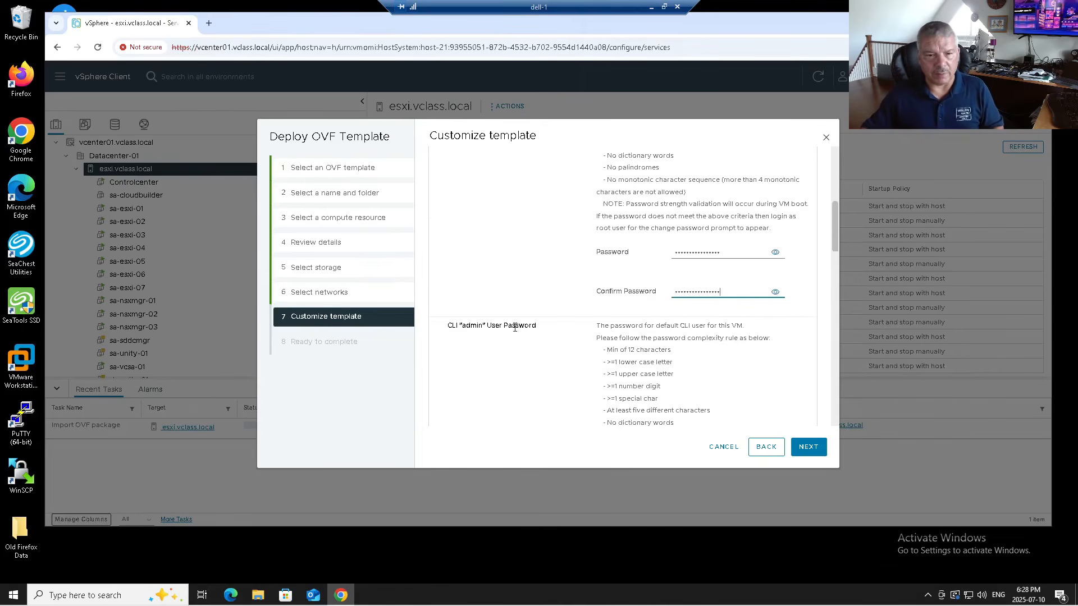
{"action": "scroll", "coordinate": [589, 342], "scroll_direction": "down", "scroll_amount": 3}
{"action": "left_click", "coordinate": [678, 349]}
{"action": "key", "text": "ctrl+v"}
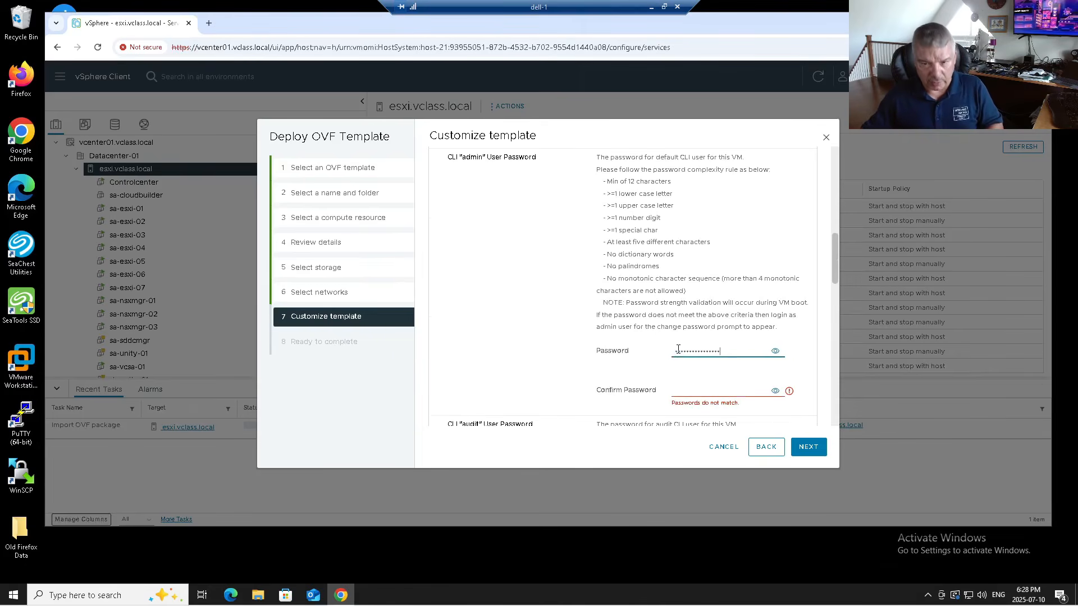
{"action": "left_click", "coordinate": [776, 351]}
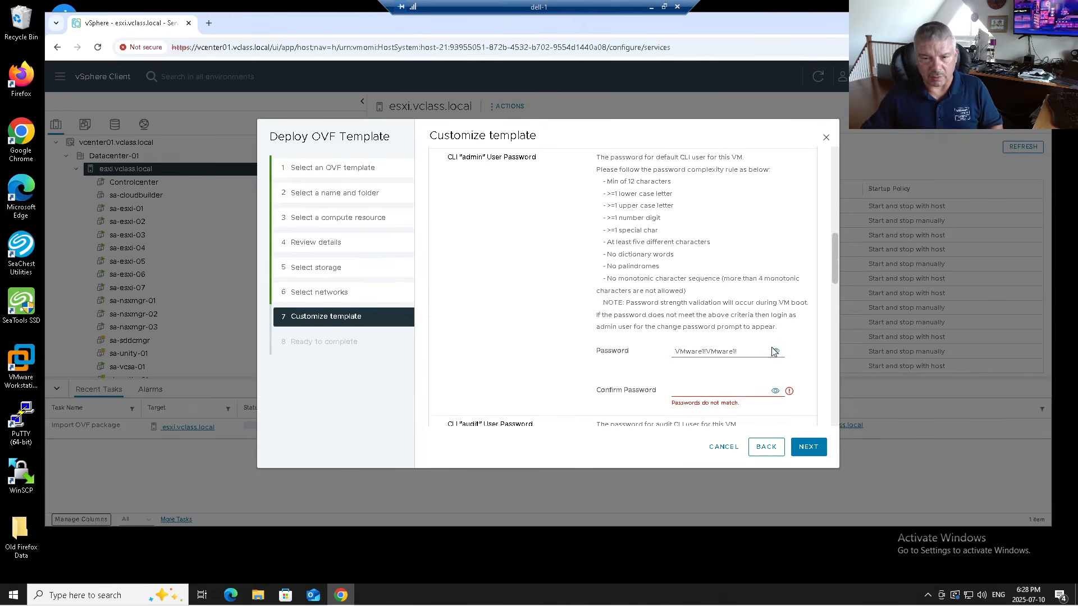
{"action": "left_click", "coordinate": [688, 387]}
{"action": "key", "text": "ctrl+v"}
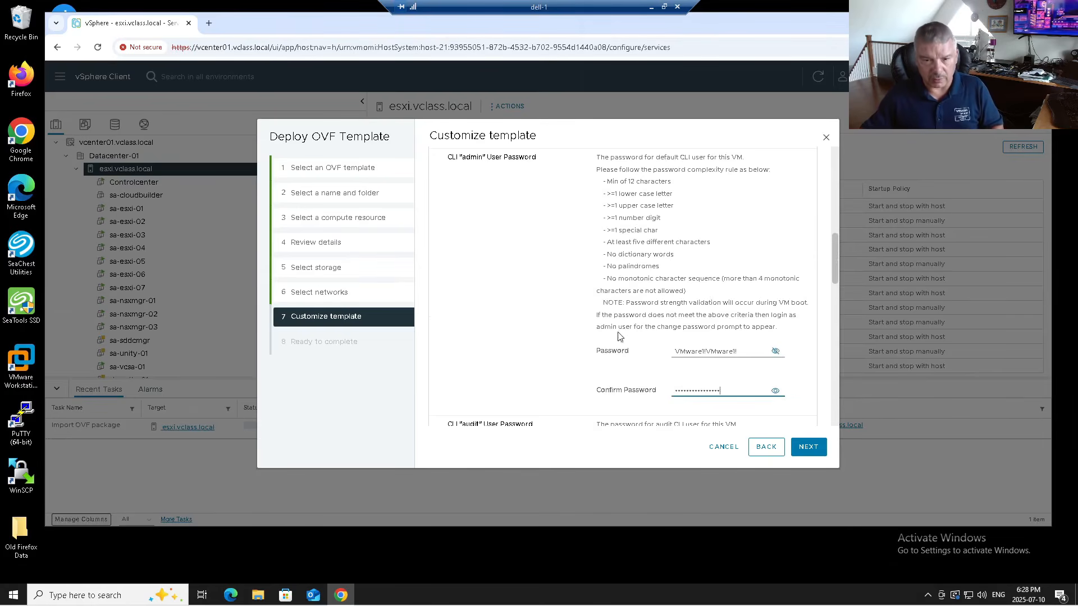
- Paste the password into the CLI audit password and its confirmation
{"action": "scroll", "coordinate": [617, 336], "scroll_direction": "down", "scroll_amount": 3}
{"action": "scroll", "coordinate": [612, 324], "scroll_direction": "down", "scroll_amount": 2}
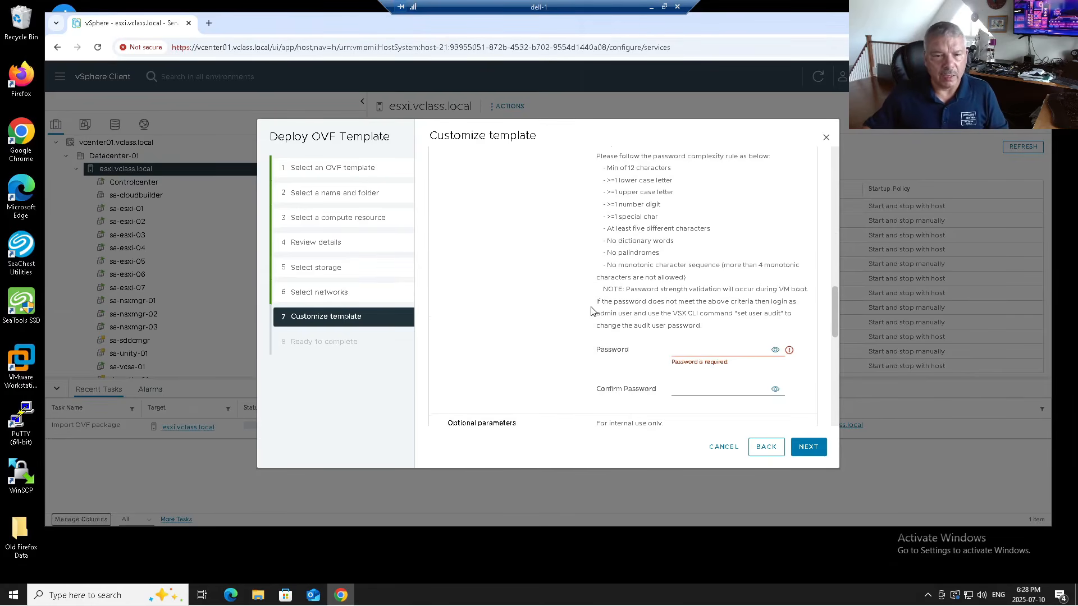
{"action": "left_click", "coordinate": [702, 348]}
{"action": "key", "text": "ctrl+v"}
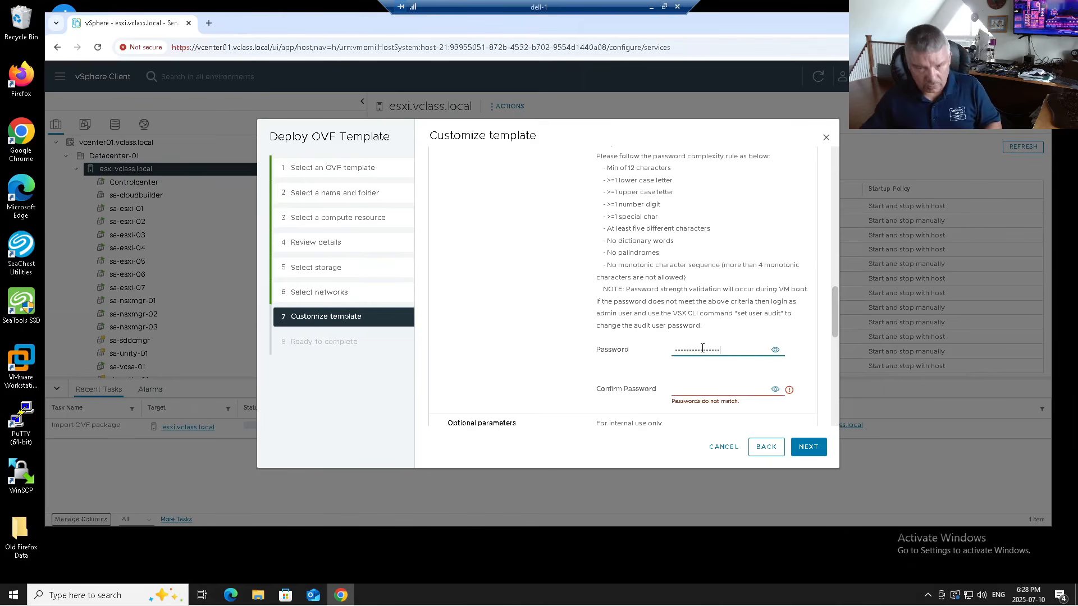
{"action": "left_click", "coordinate": [677, 386]}
{"action": "key", "text": "ctrl+v"}
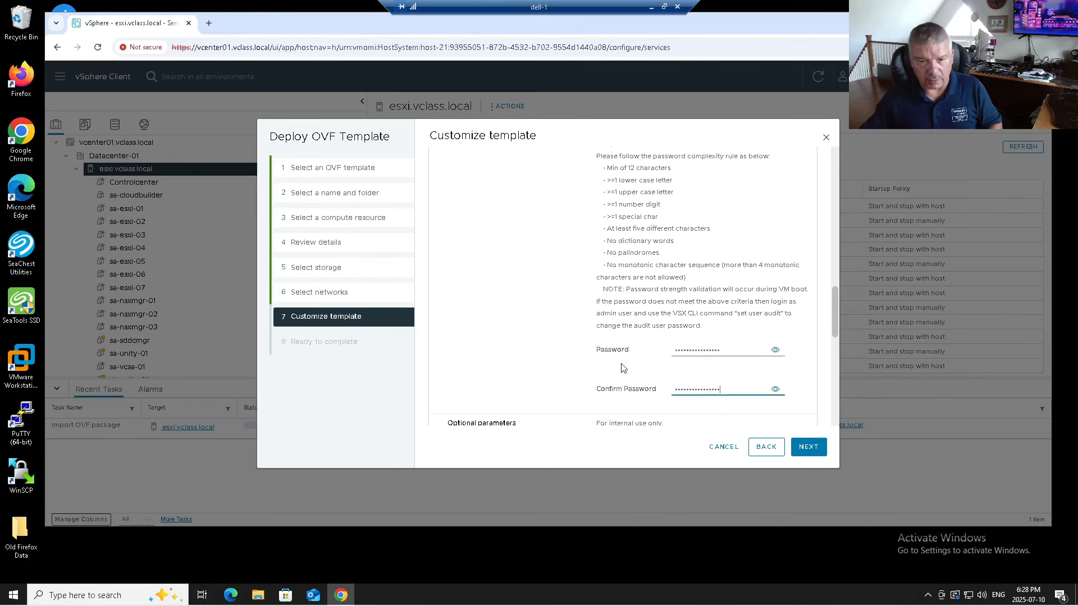
{"action": "scroll", "coordinate": [622, 366], "scroll_direction": "down", "scroll_amount": 3}
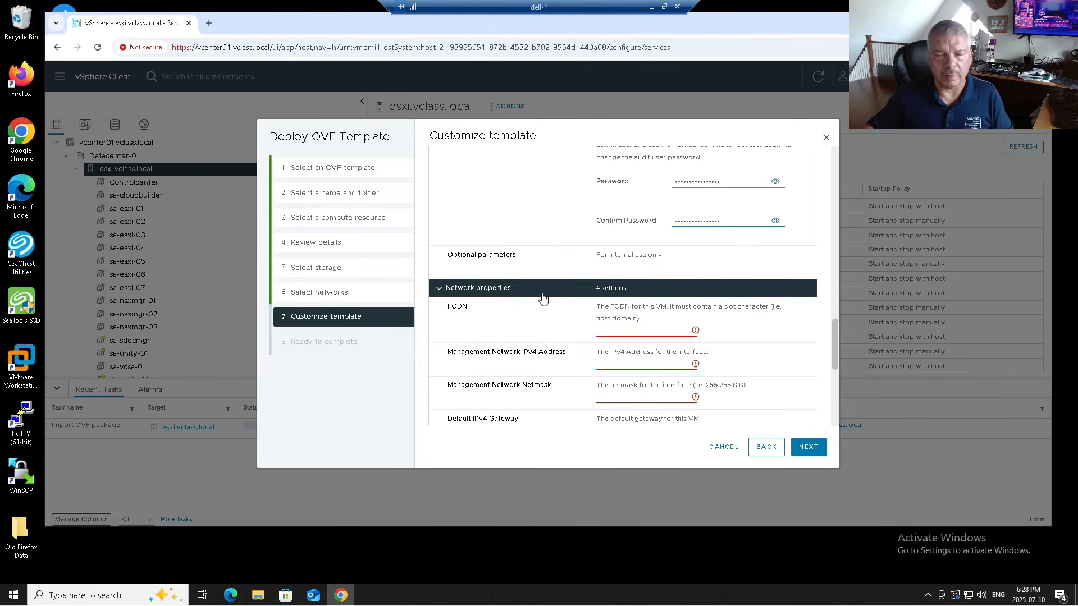
- Fill FQDN ssp-inst.vclass.local, IPv4 172.20.10.37, netmask 255.255.255.0 and gateway 172.20.10.10 from autofill suggestions
{"action": "scroll", "coordinate": [542, 298], "scroll_direction": "down", "scroll_amount": 1}
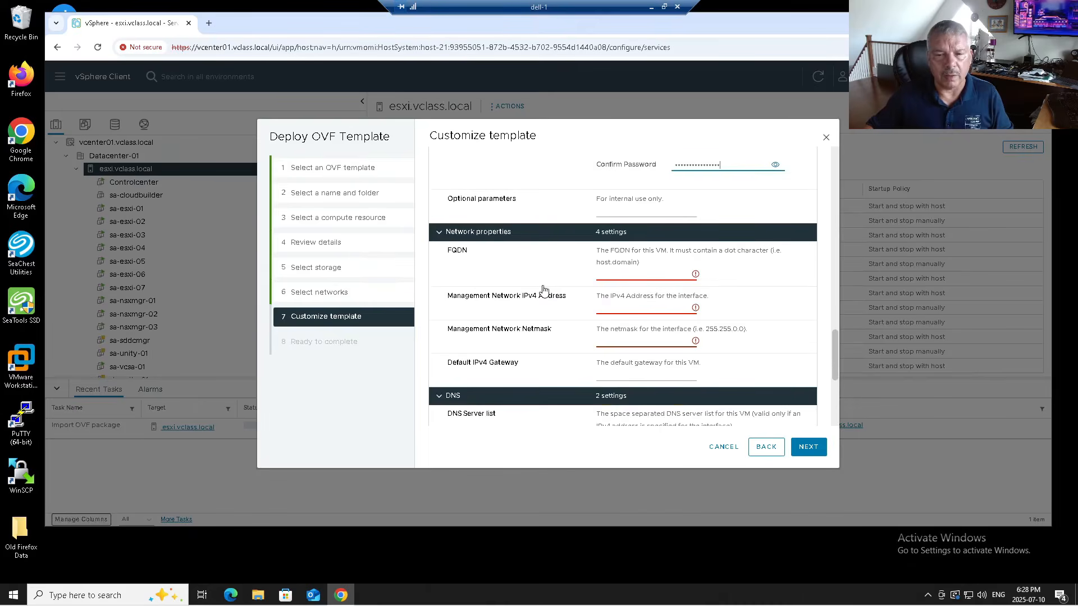
{"action": "left_click", "coordinate": [621, 275]}
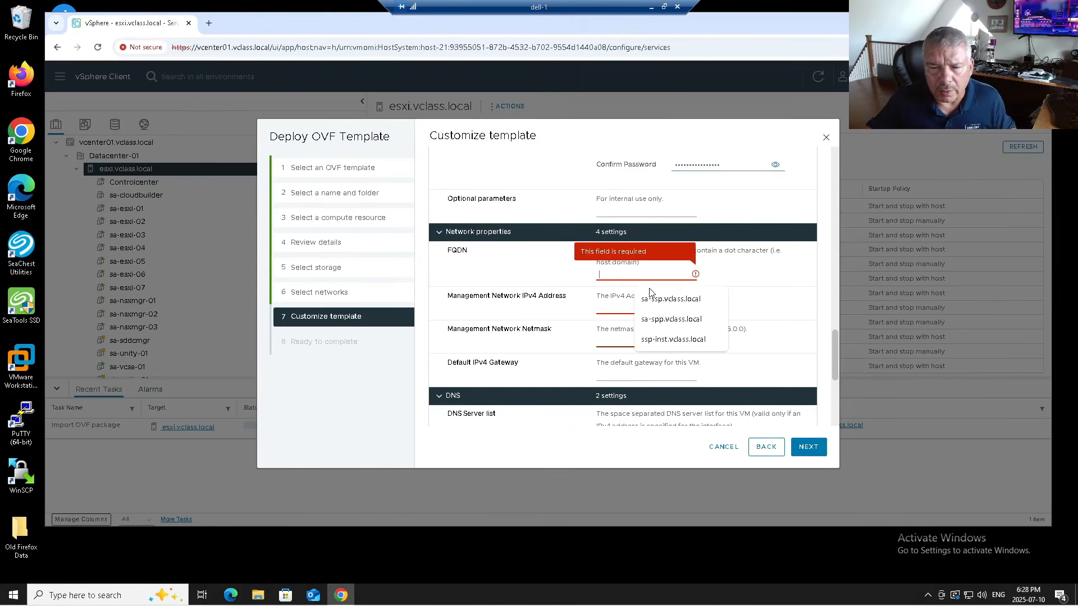
{"action": "left_click", "coordinate": [666, 344]}
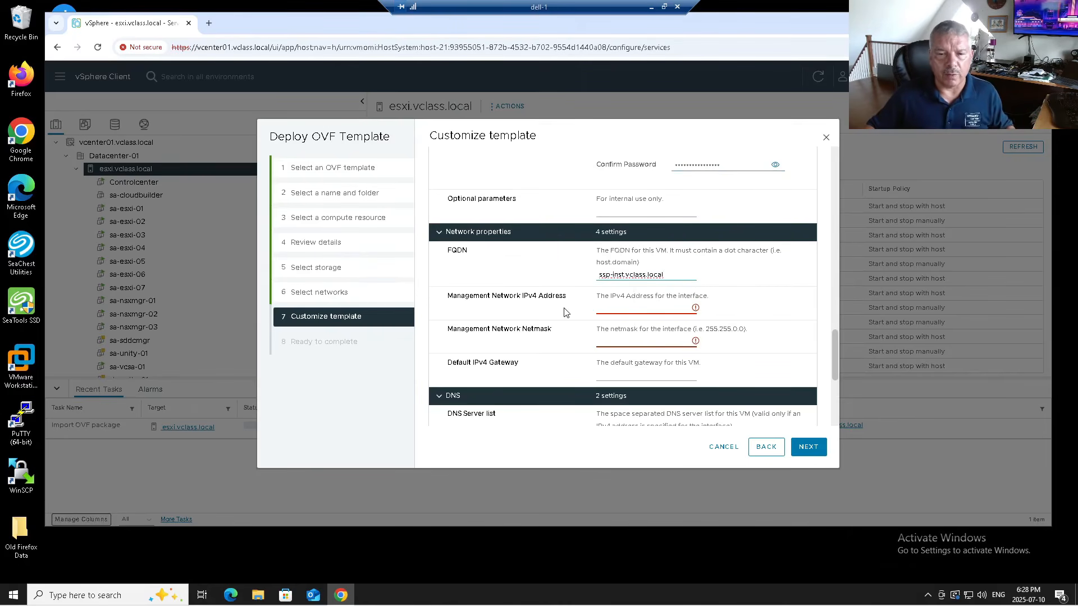
{"action": "left_click", "coordinate": [608, 307]}
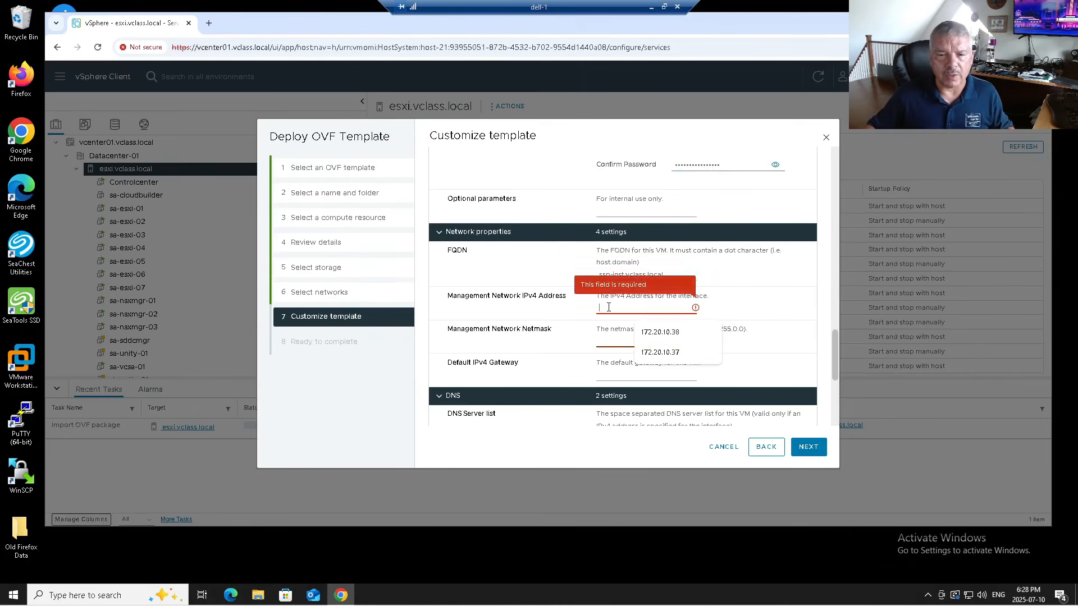
{"action": "left_click", "coordinate": [665, 353]}
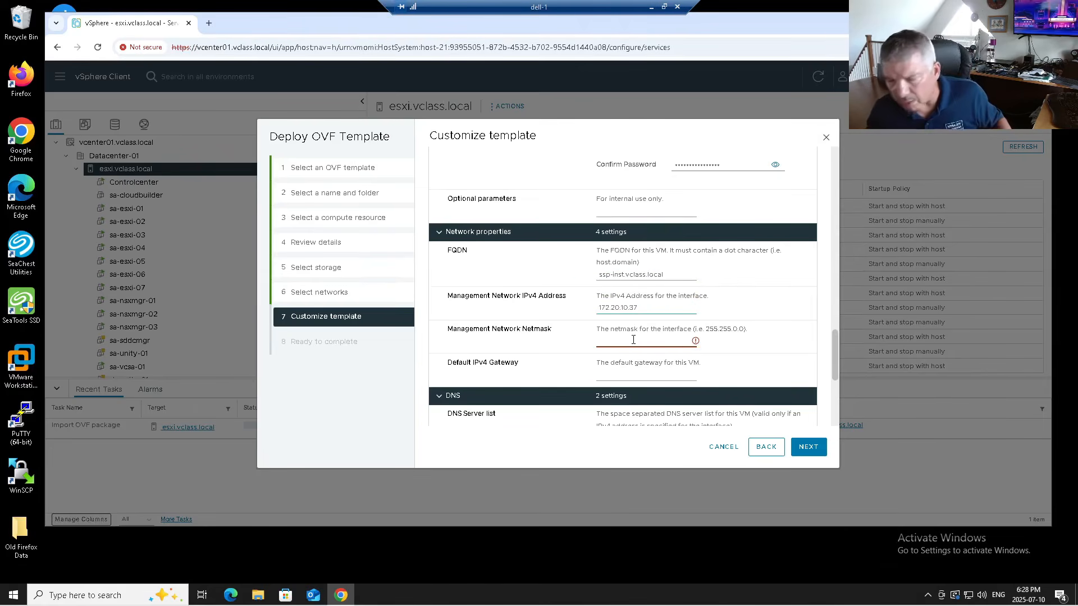
{"action": "left_click", "coordinate": [635, 343]}
{"action": "left_click", "coordinate": [671, 365]}
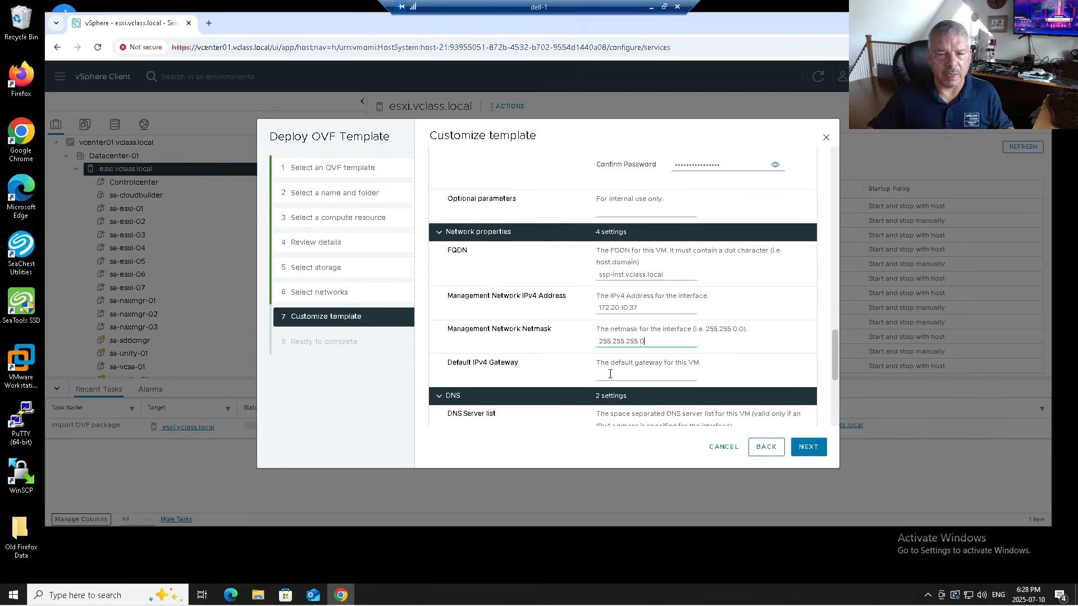
{"action": "left_click", "coordinate": [627, 377]}
{"action": "left_click", "coordinate": [647, 403]}
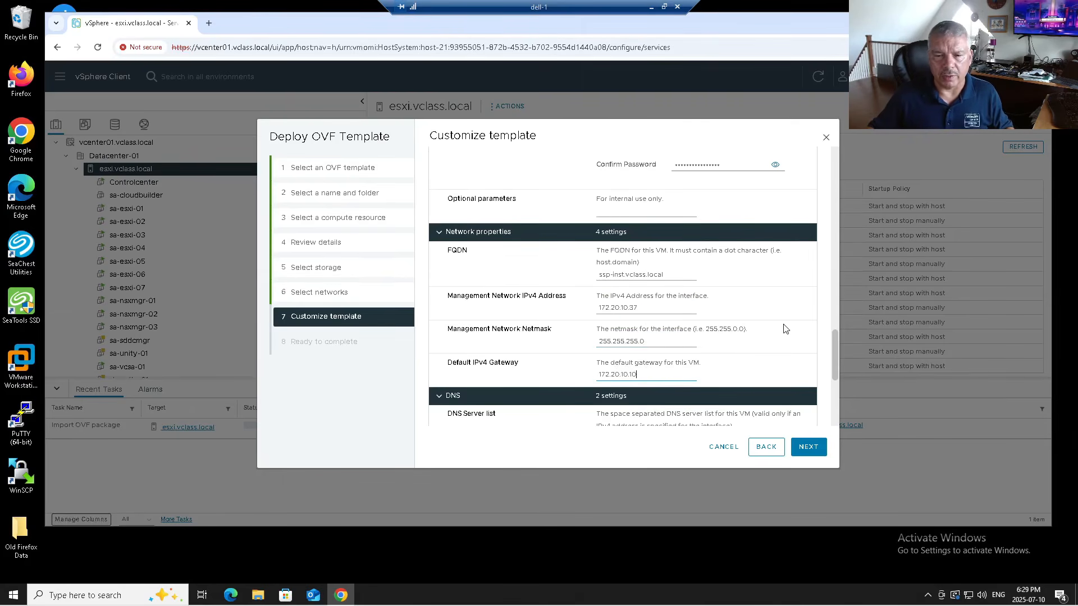
{"action": "scroll", "coordinate": [783, 329], "scroll_direction": "down", "scroll_amount": 2}
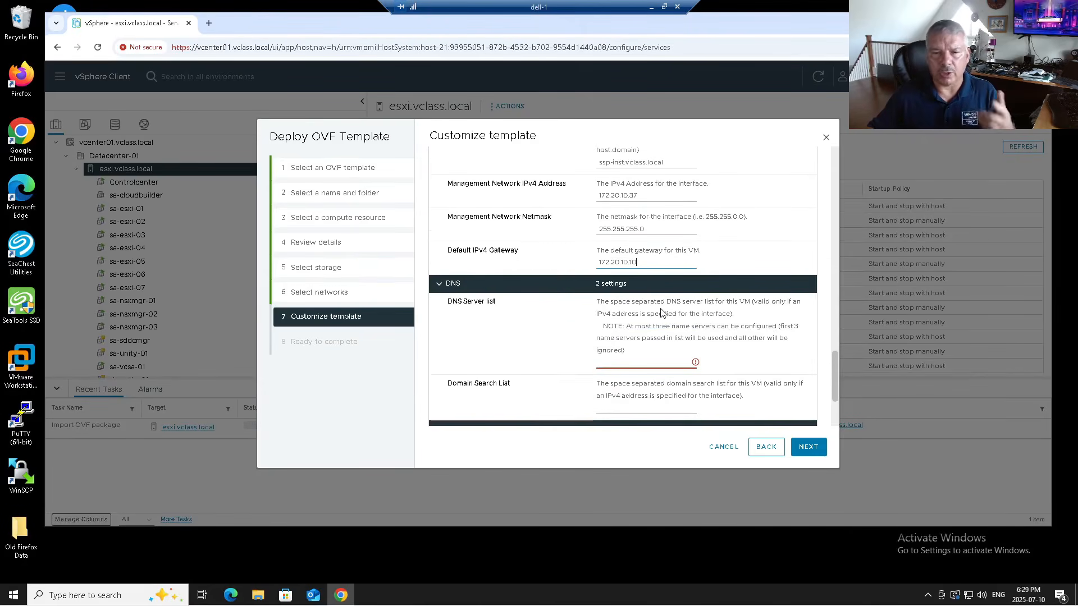
- Set the DNS server to 172.20.10.10 and the domain search list to vclass.local
{"action": "left_click", "coordinate": [619, 362]}
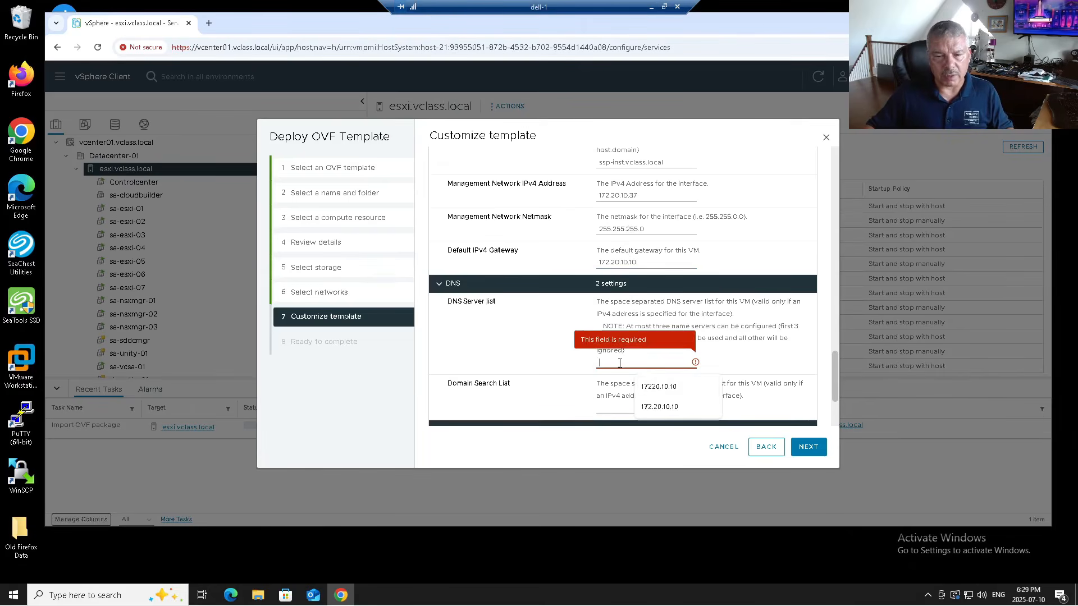
{"action": "left_click", "coordinate": [654, 413]}
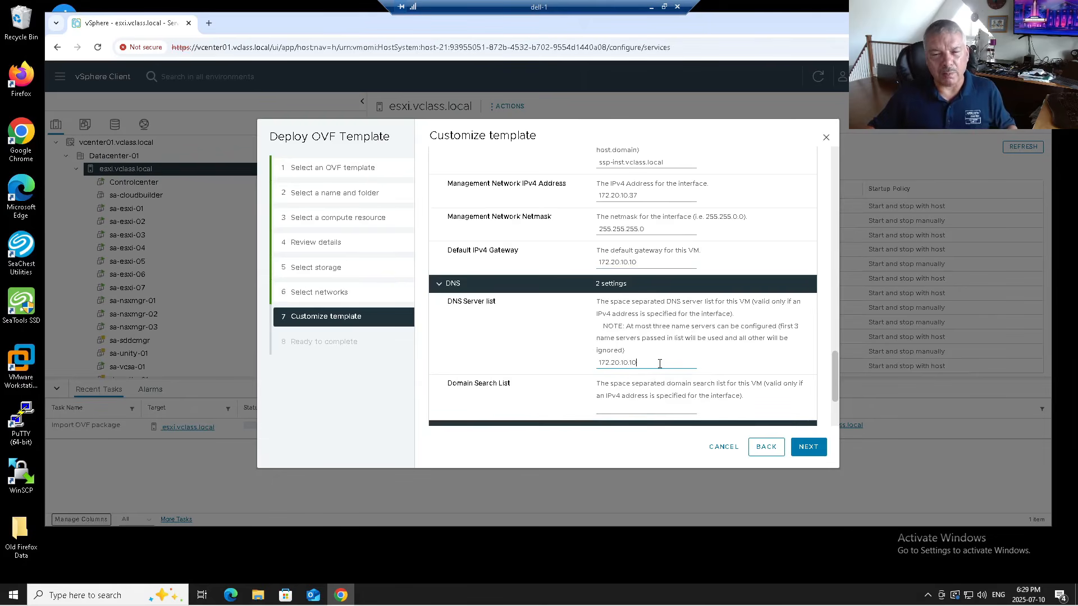
{"action": "double_click", "coordinate": [639, 361]}
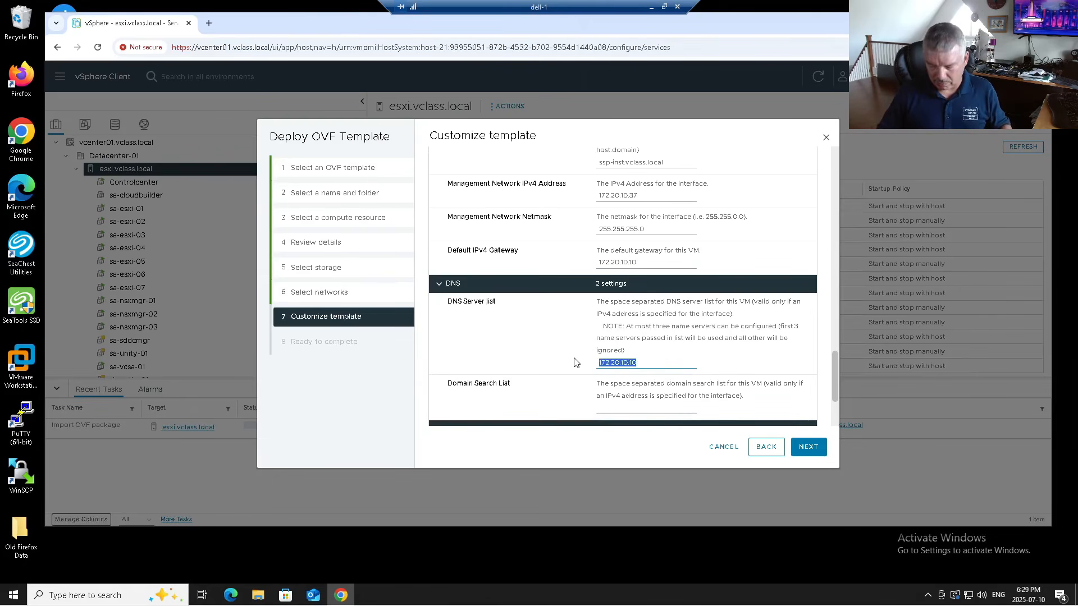
{"action": "key", "text": "BackSpace"}
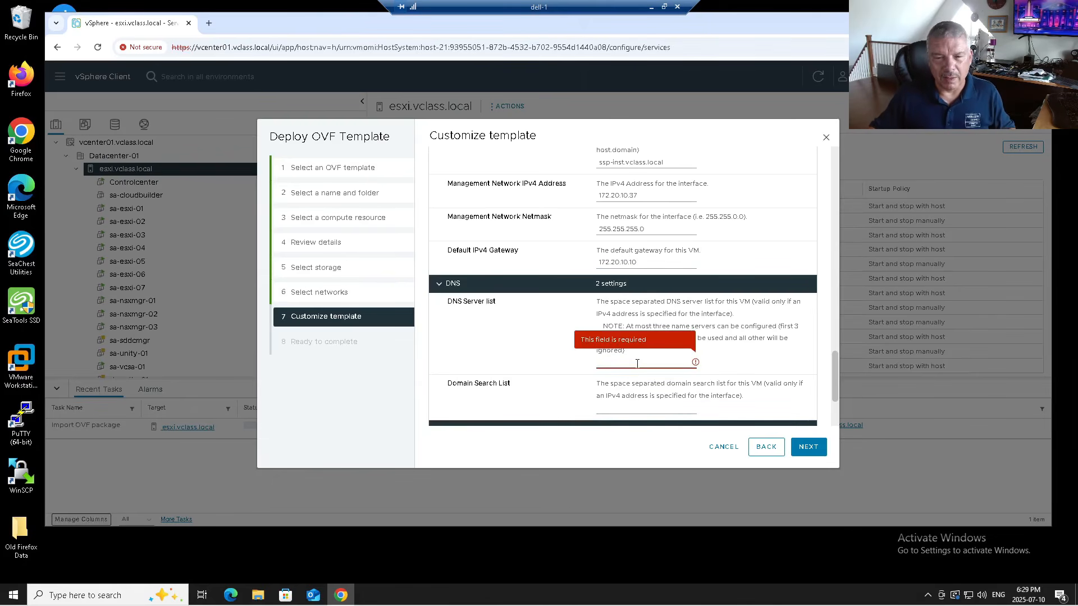
{"action": "left_click", "coordinate": [640, 364]}
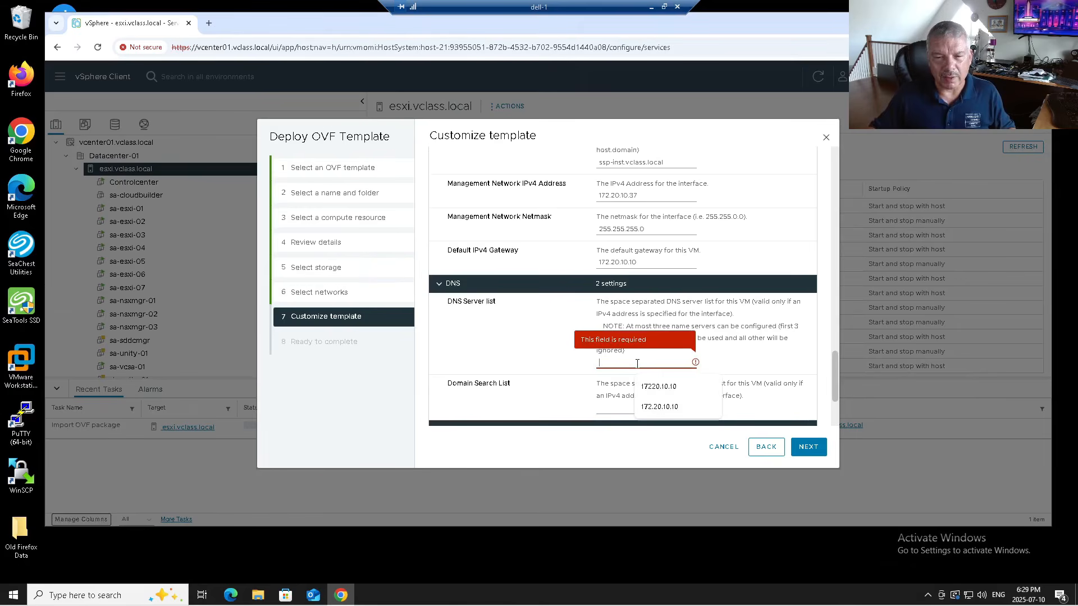
{"action": "left_click", "coordinate": [654, 407]}
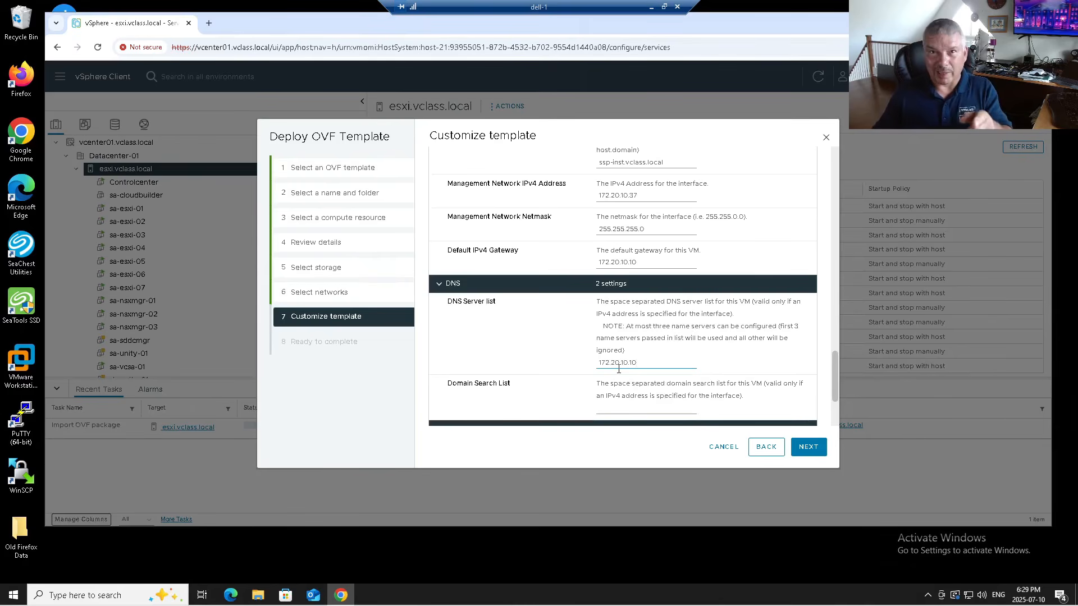
{"action": "left_click", "coordinate": [624, 407]}
{"action": "left_click", "coordinate": [658, 434]}
{"action": "scroll", "coordinate": [635, 387], "scroll_direction": "down", "scroll_amount": 2}
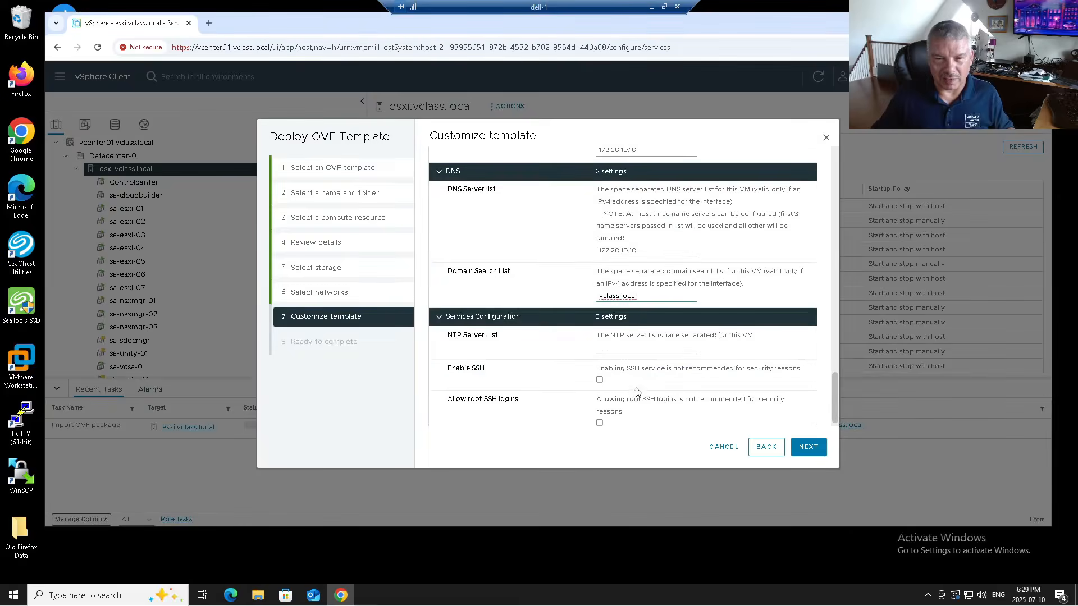
- Fill the NTP list with the ca pool servers and enable SSH with root login
{"action": "left_click", "coordinate": [629, 348]}
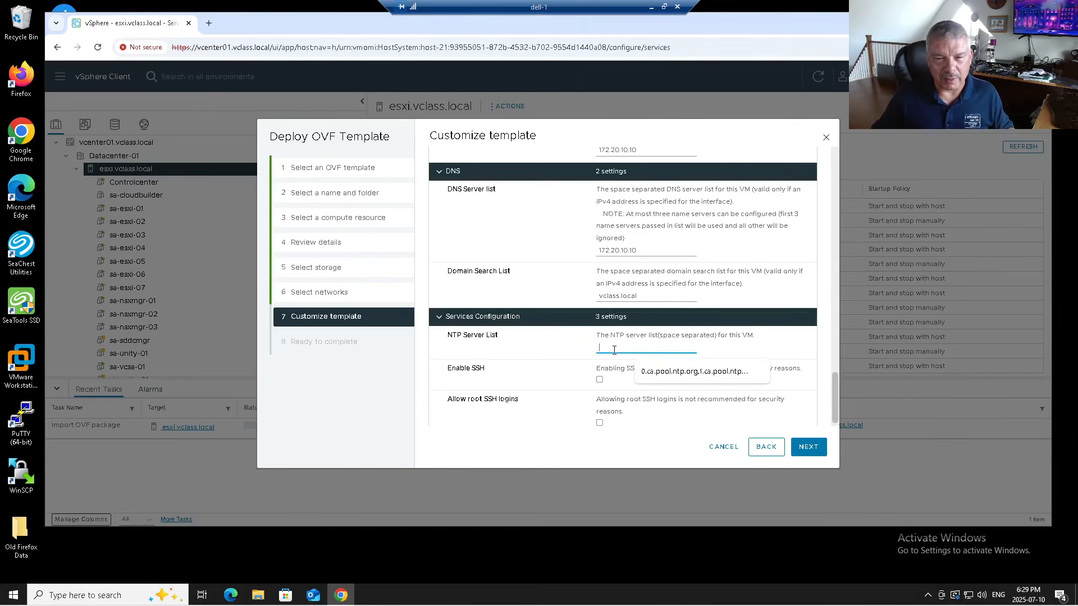
{"action": "left_click", "coordinate": [651, 373]}
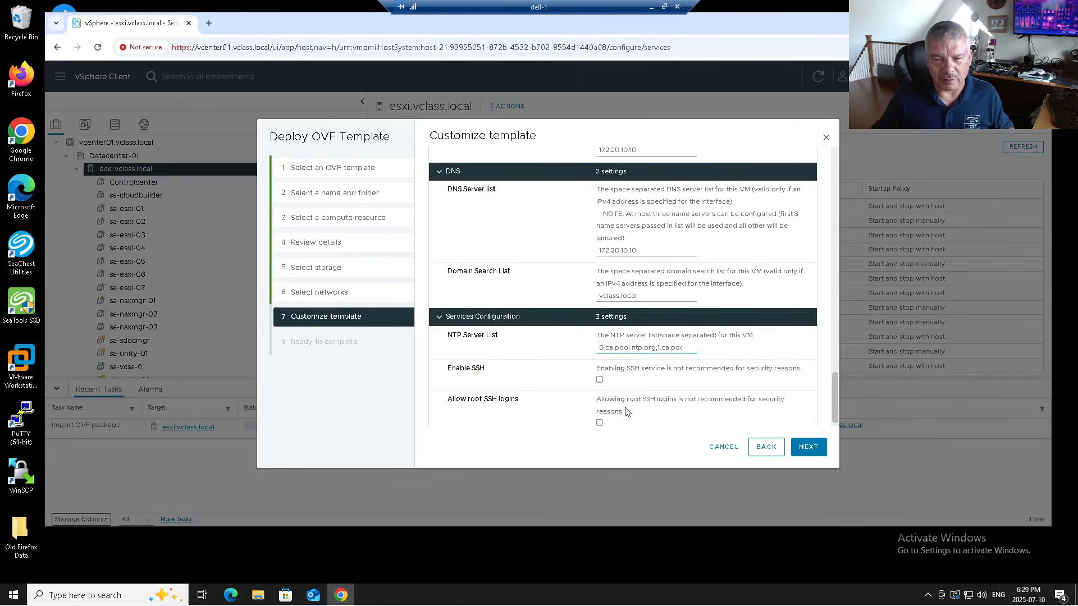
{"action": "left_click", "coordinate": [599, 381]}
{"action": "left_click", "coordinate": [599, 423]}
{"action": "scroll", "coordinate": [665, 388], "scroll_direction": "down", "scroll_amount": 1}
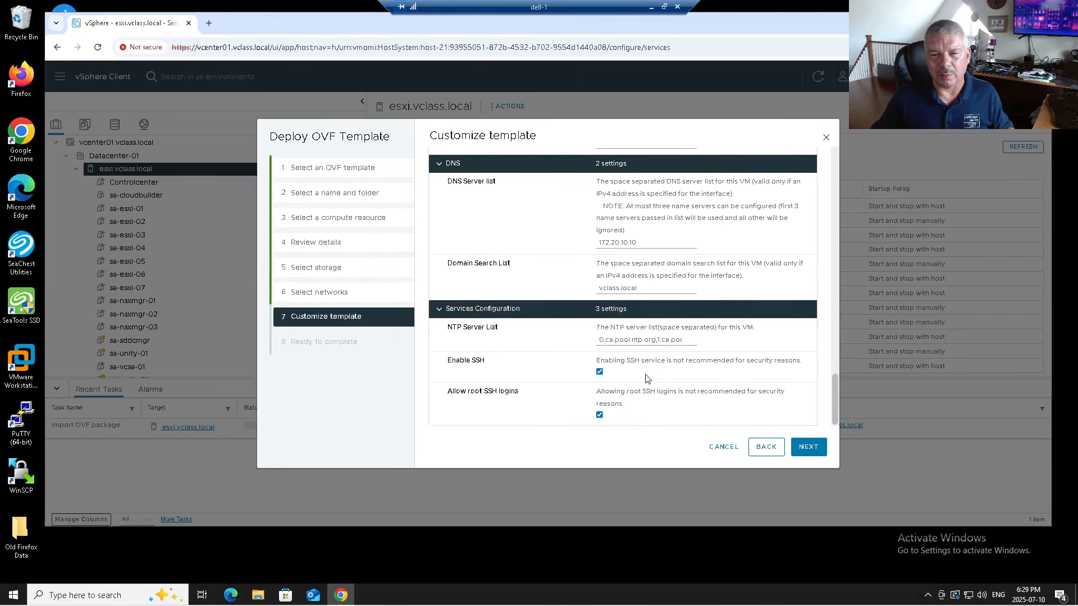
{"action": "scroll", "coordinate": [646, 363], "scroll_direction": "up", "scroll_amount": 2}
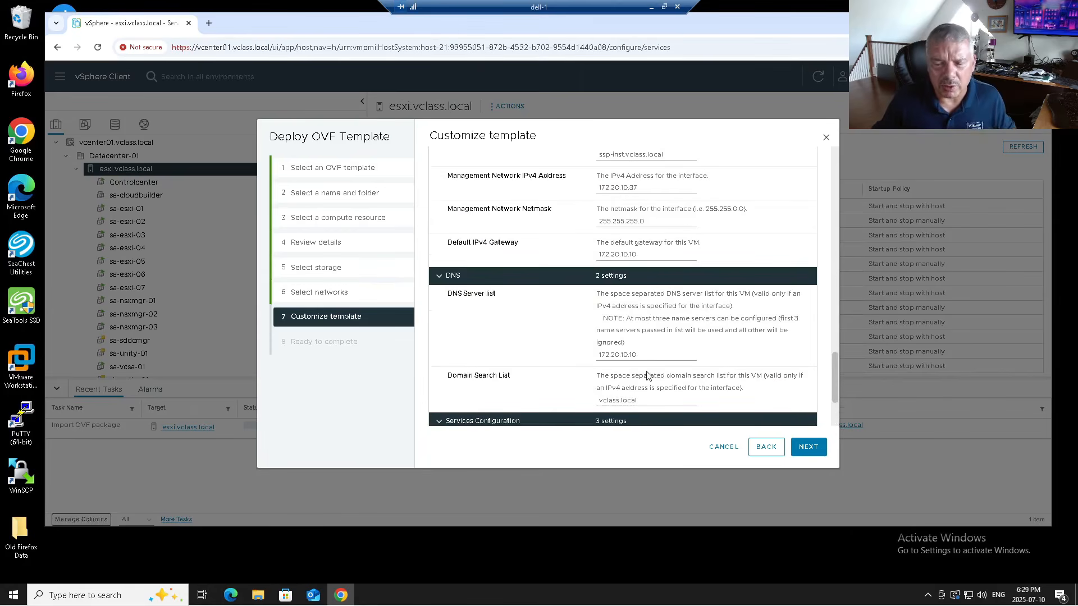
{"action": "scroll", "coordinate": [628, 342], "scroll_direction": "up", "scroll_amount": 1}
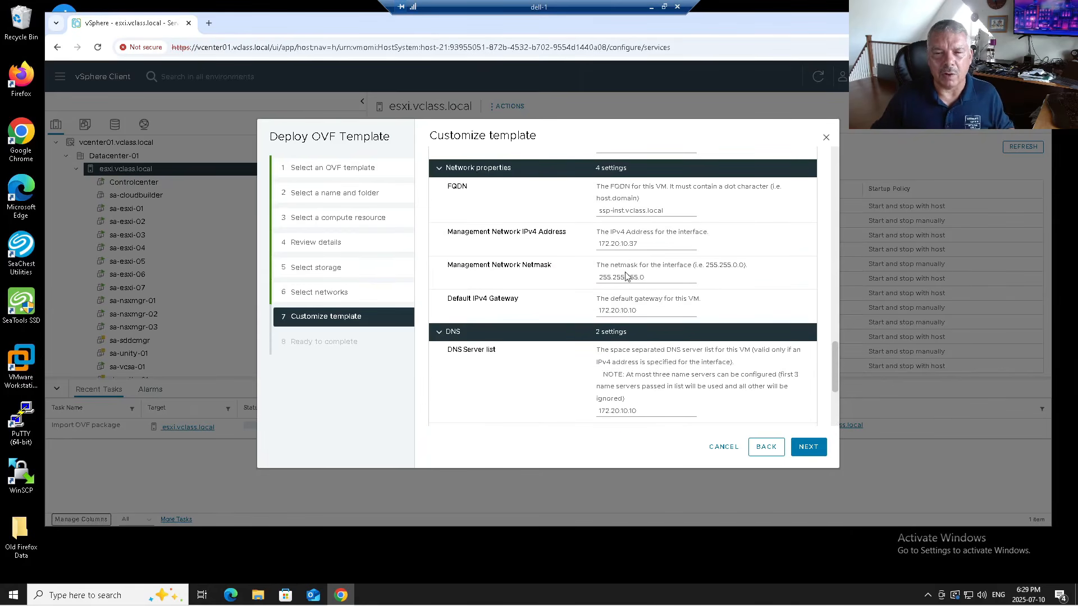
{"action": "scroll", "coordinate": [649, 335], "scroll_direction": "down", "scroll_amount": 2}
- Review the Ready to complete summary and finish deploying ssp-installer-1
{"action": "left_click", "coordinate": [798, 446]}
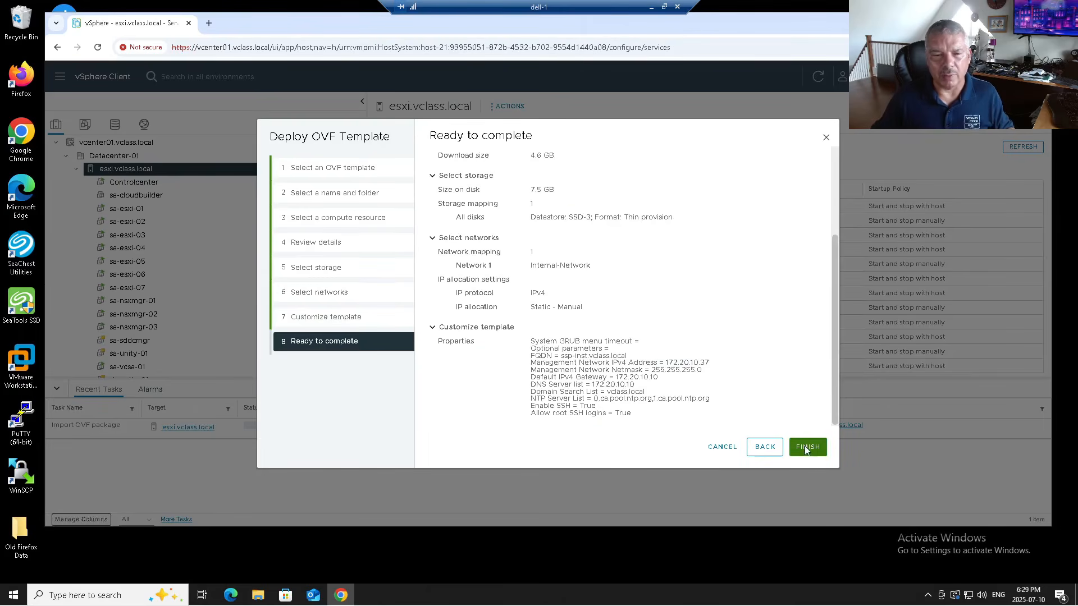
{"action": "left_click", "coordinate": [806, 448]}
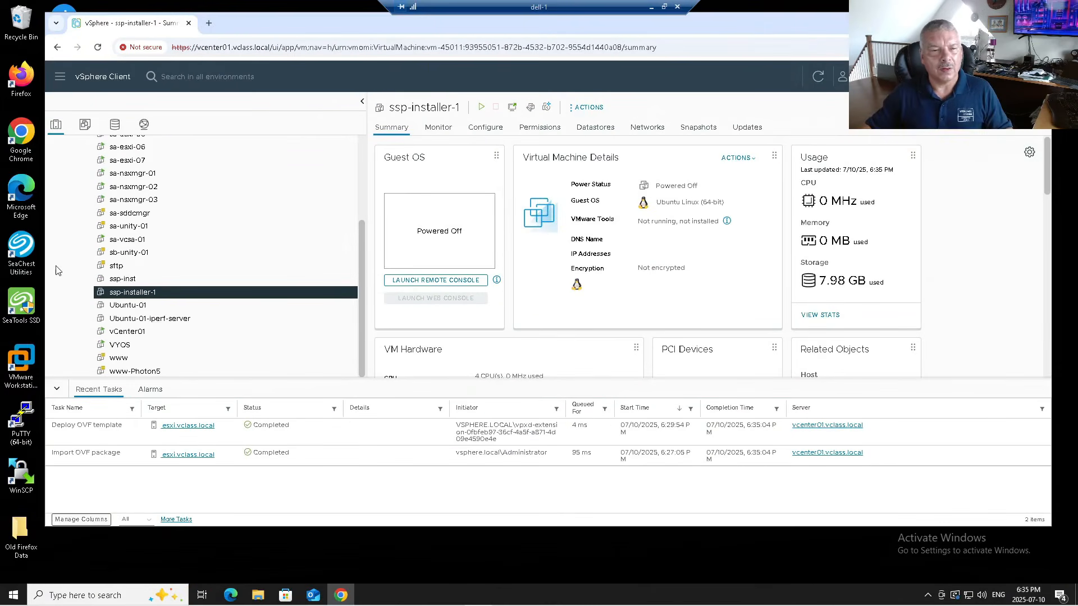
- Power on ssp-installer-1 and launch its web console
{"action": "right_click", "coordinate": [170, 298]}
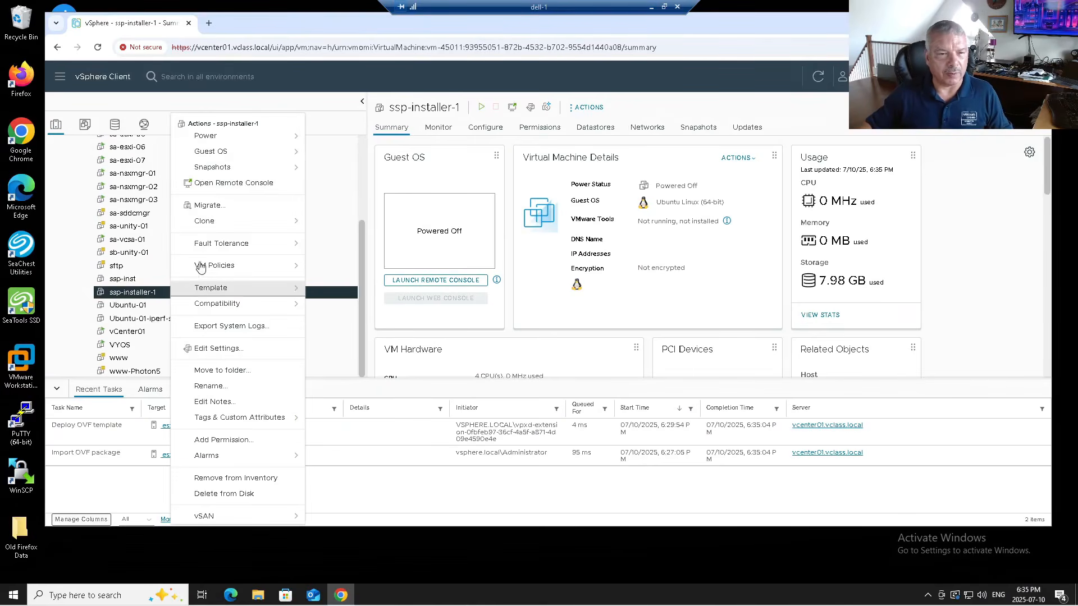
{"action": "mouse_move", "coordinate": [222, 138]}
{"action": "left_click", "coordinate": [351, 145]}
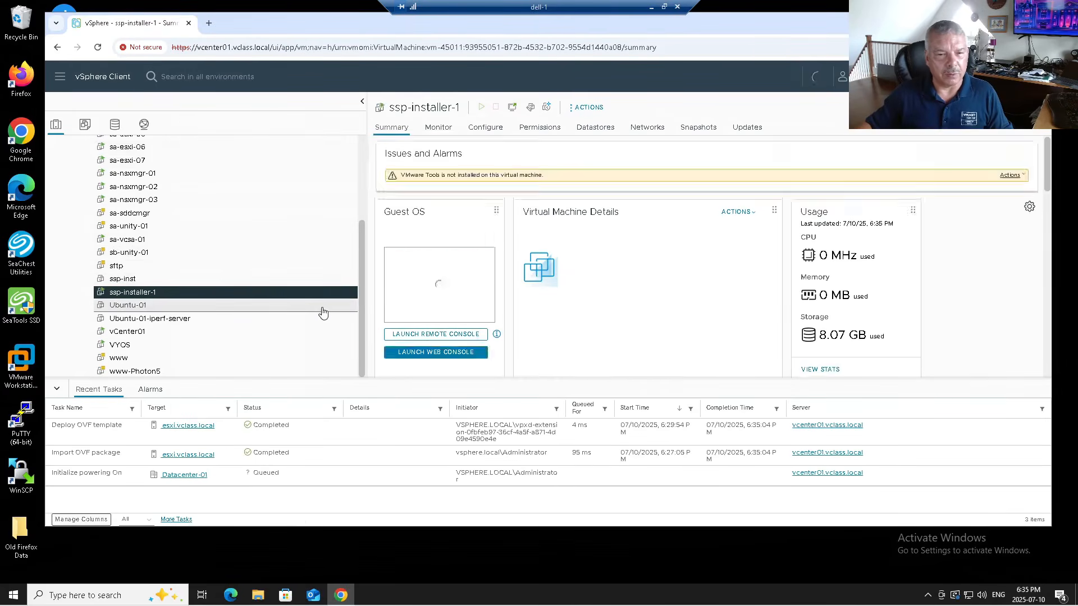
{"action": "left_click", "coordinate": [414, 353]}
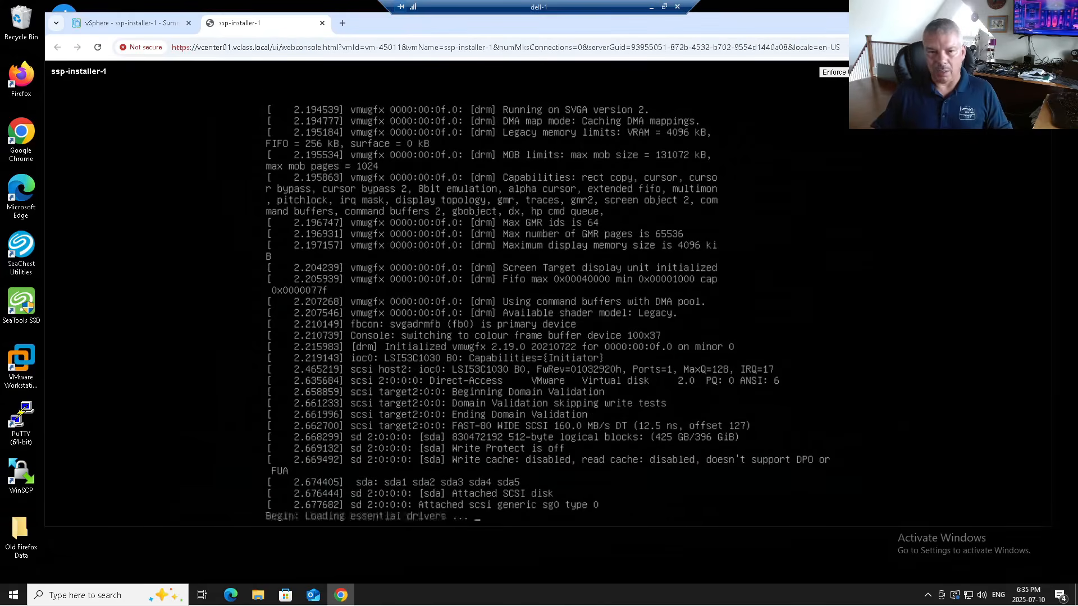
- Relaunch the web console to confirm ssp-installer-1 booted to the ssp-inst login at 172.20.10.37
{"action": "left_click", "coordinate": [145, 24]}
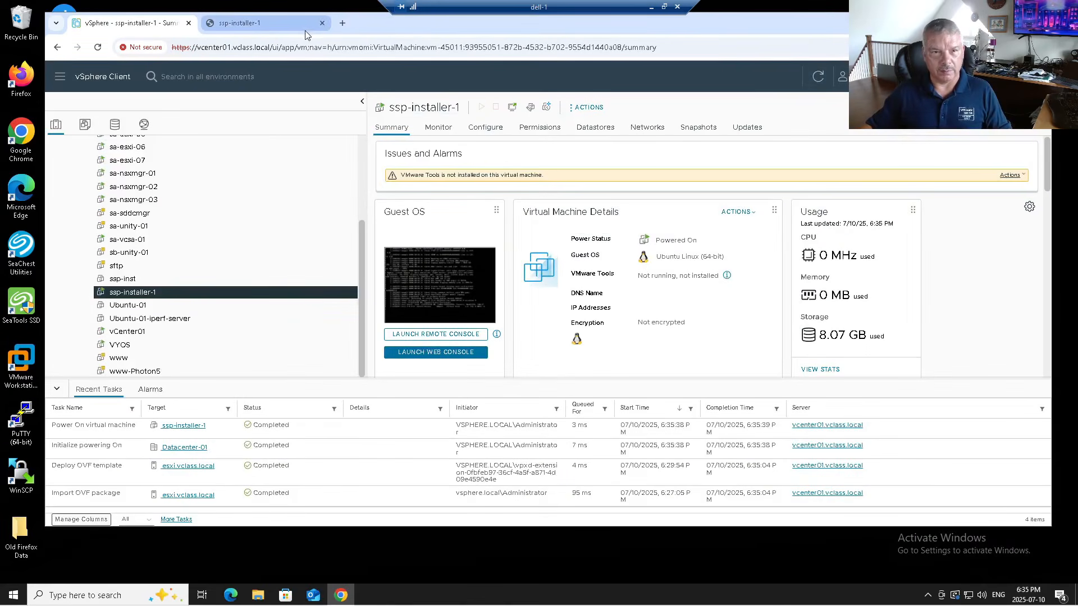
{"action": "left_click", "coordinate": [322, 23]}
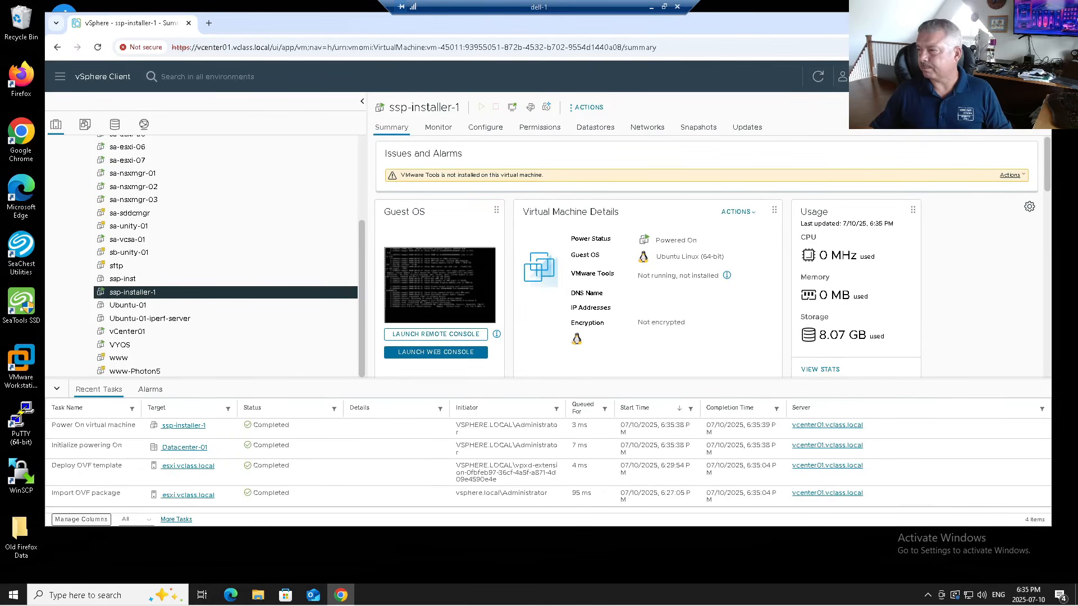
{"action": "left_click", "coordinate": [436, 351]}
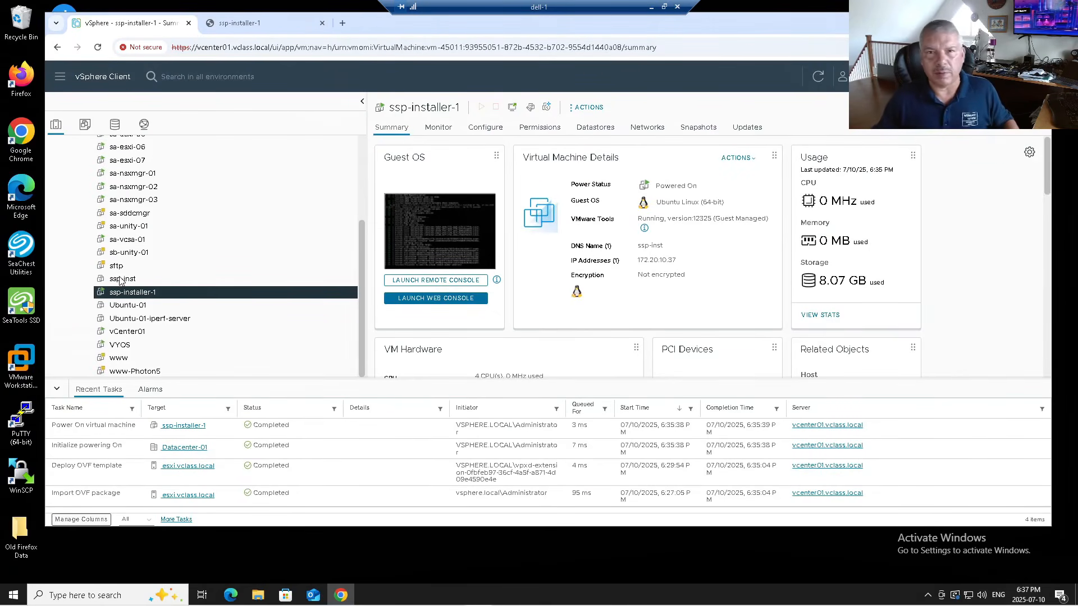
{"action": "left_click", "coordinate": [415, 300]}
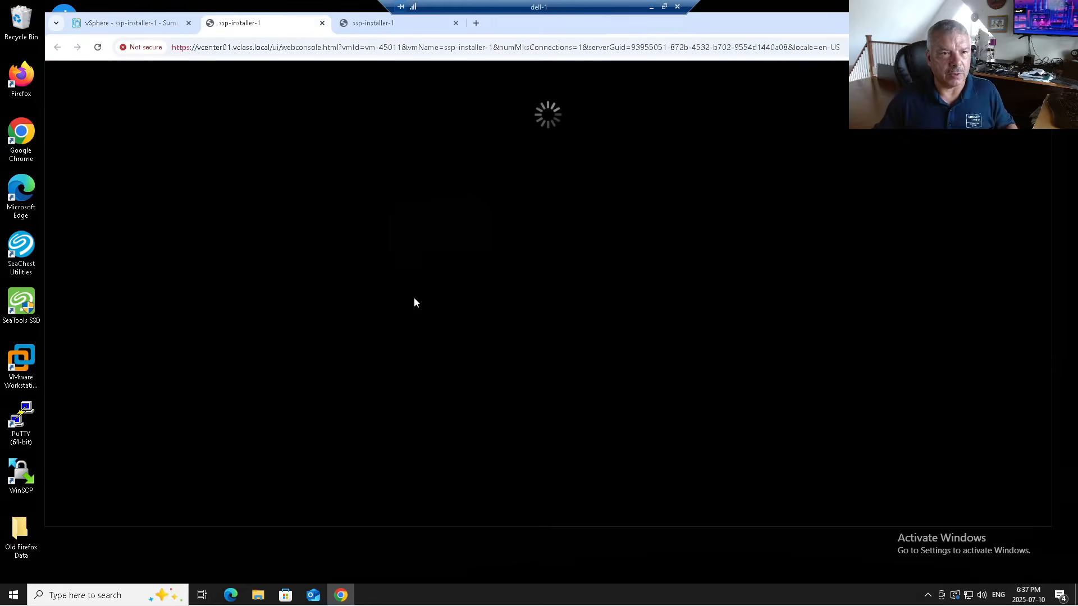
{"action": "left_click", "coordinate": [321, 23]}
{"action": "left_click", "coordinate": [285, 23]}
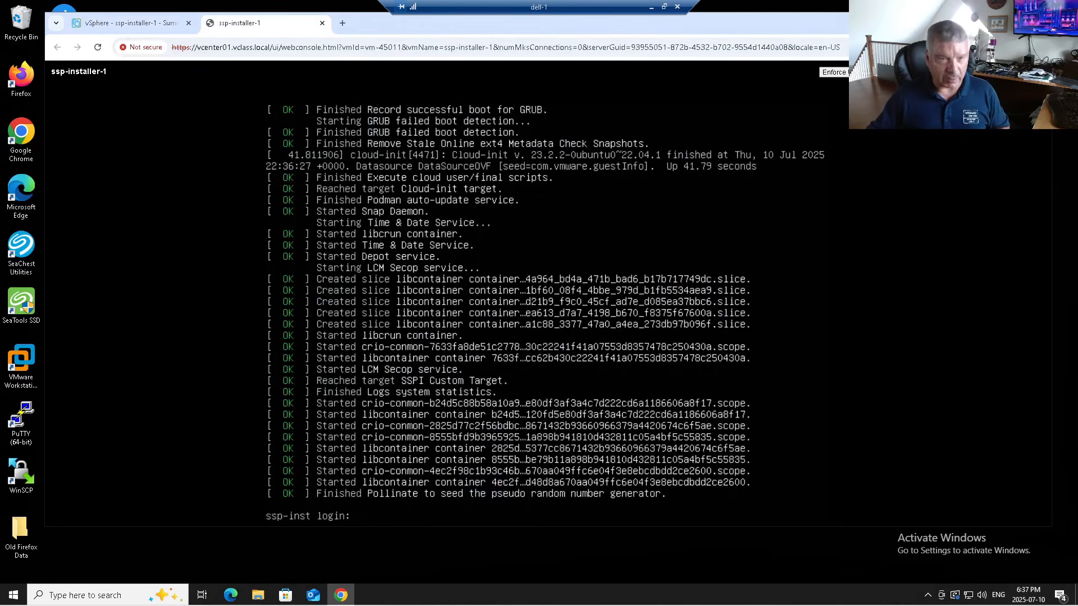
- Open a blank browser tab beside vSphere, then display host esxi.vclass.local's Services list
{"action": "left_click", "coordinate": [322, 23]}
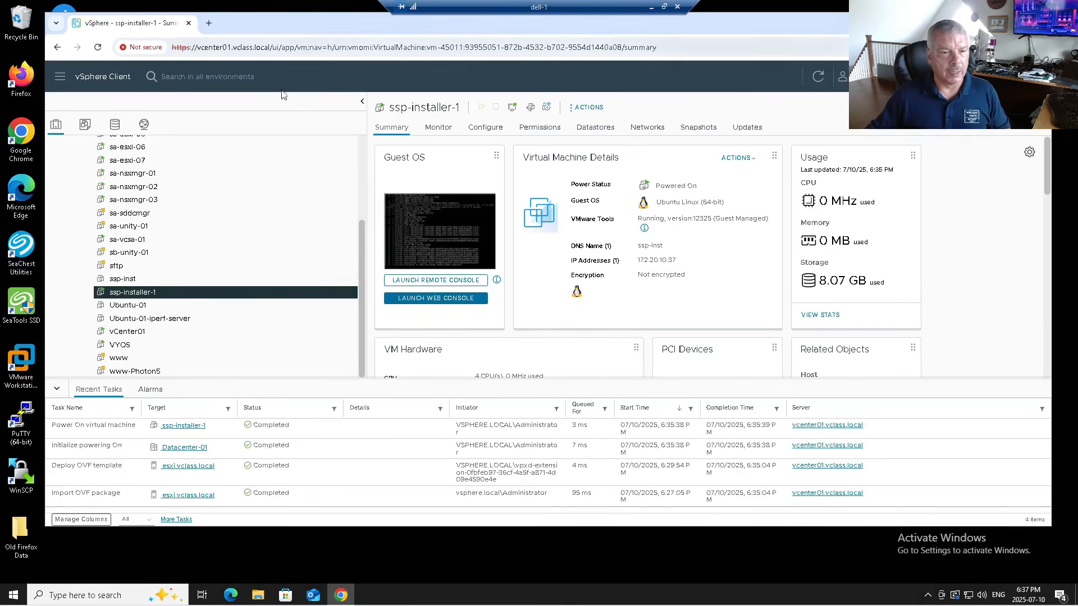
{"action": "left_click", "coordinate": [208, 23]}
{"action": "left_click", "coordinate": [177, 27]}
{"action": "scroll", "coordinate": [185, 213], "scroll_direction": "up", "scroll_amount": 5}
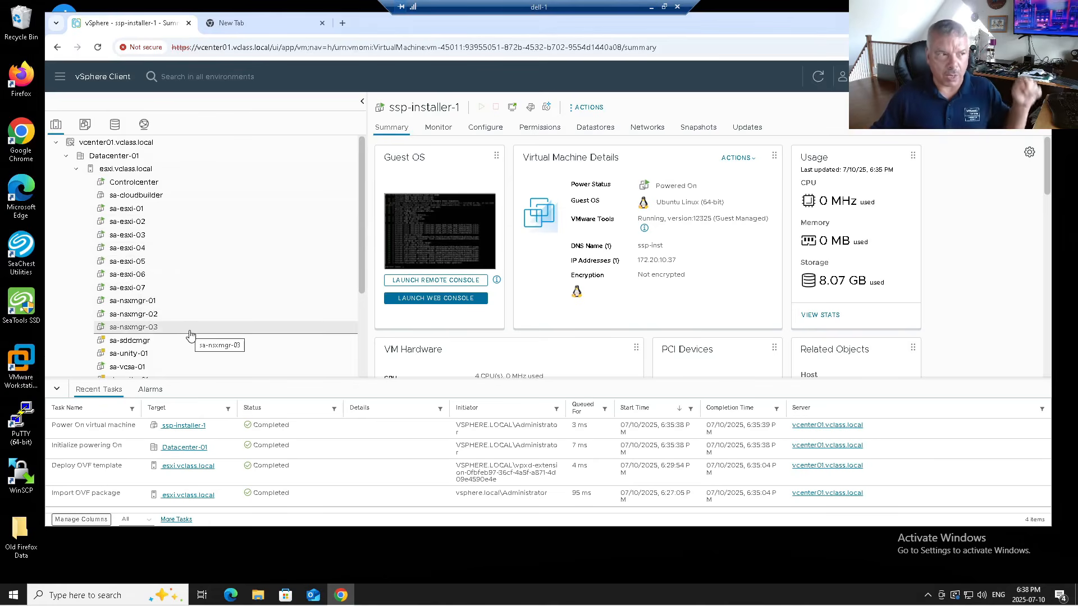
{"action": "left_click", "coordinate": [118, 169]}
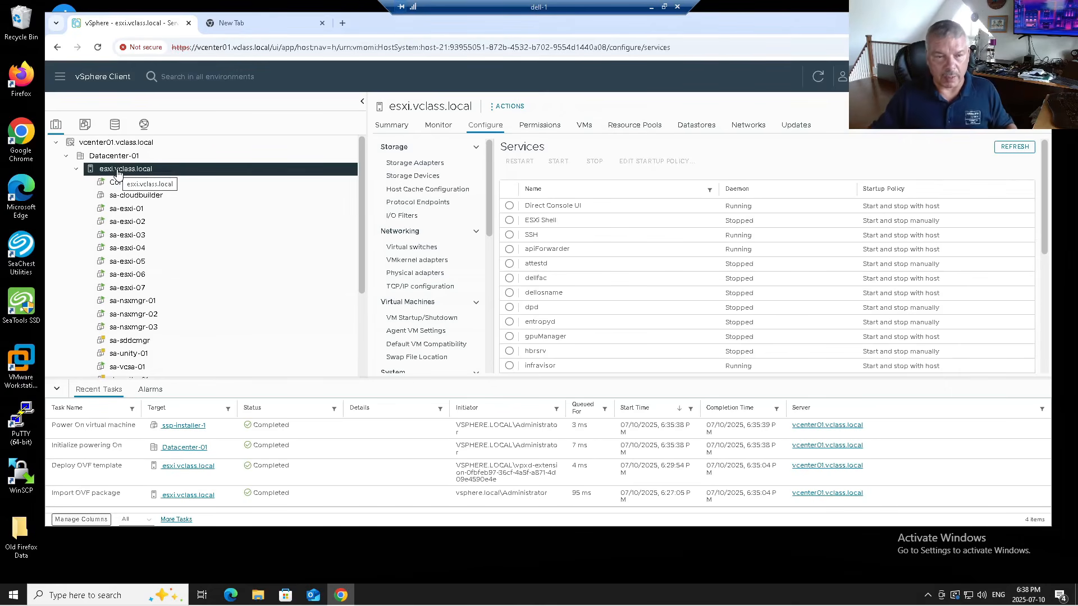
{"action": "left_click", "coordinate": [249, 19]}
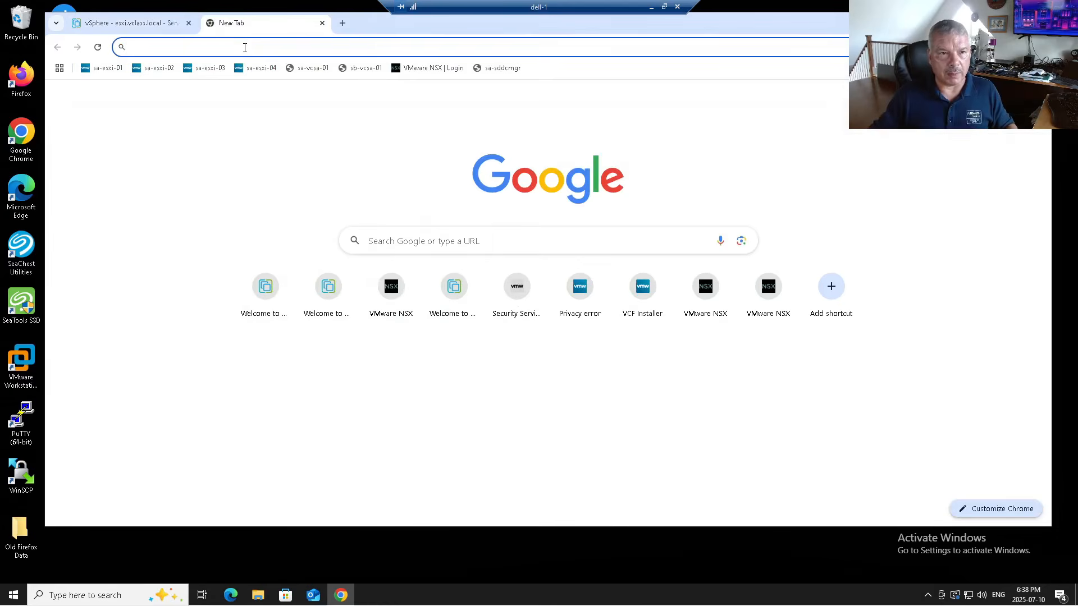
{"action": "left_click", "coordinate": [245, 46]}
{"action": "type", "text": "https://"}
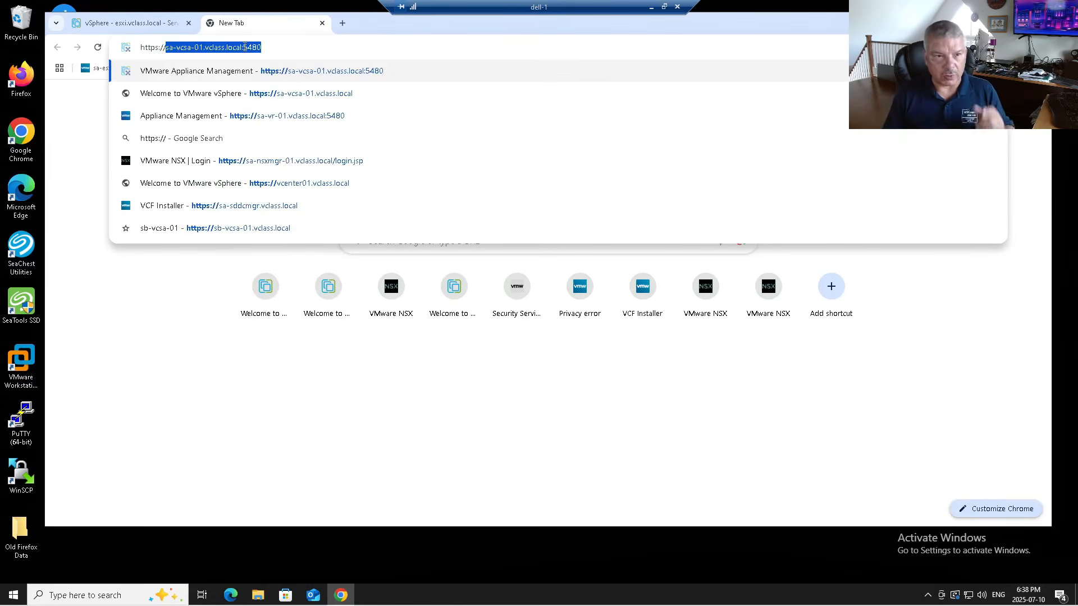
{"action": "type", "text": "ssp"}
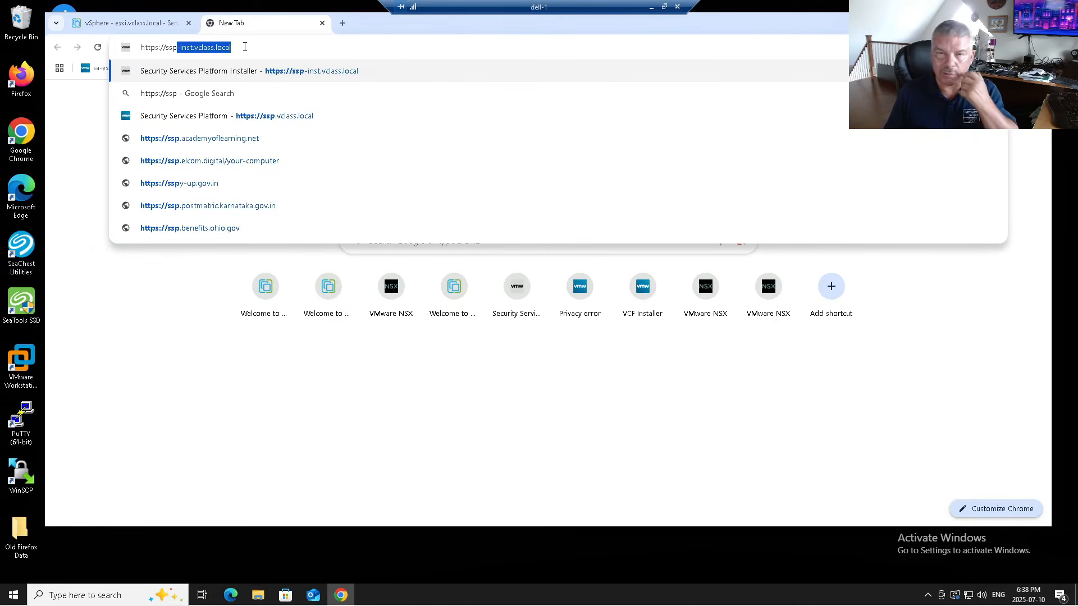
{"action": "key", "text": "Return"}
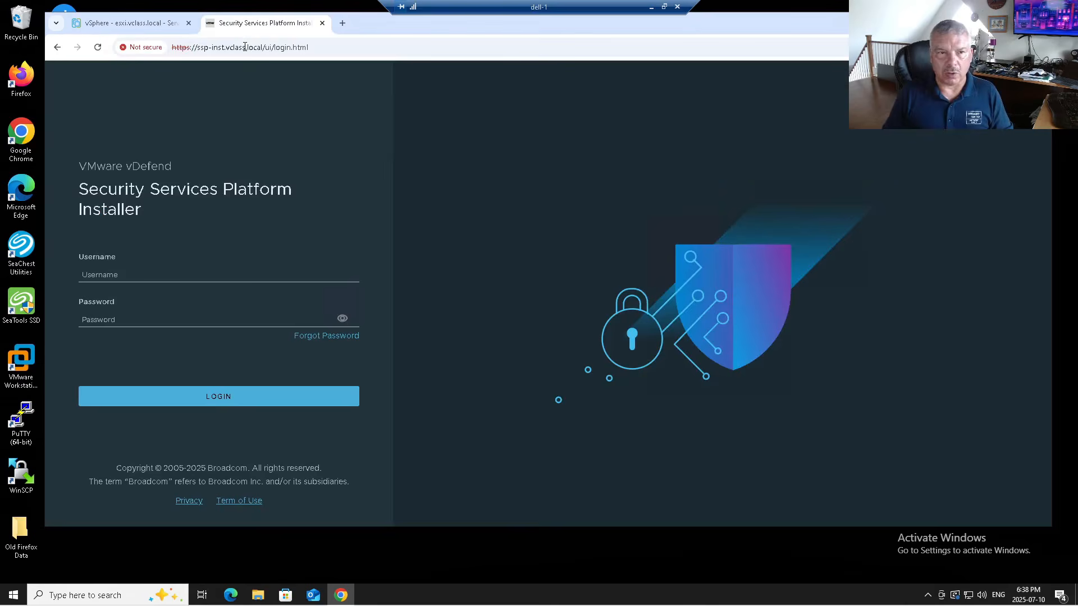
- Log in to the SSP Installer as admin with the account password
{"action": "left_click", "coordinate": [108, 274]}
{"action": "type", "text": "admin"}
{"action": "key", "text": "Tab"}
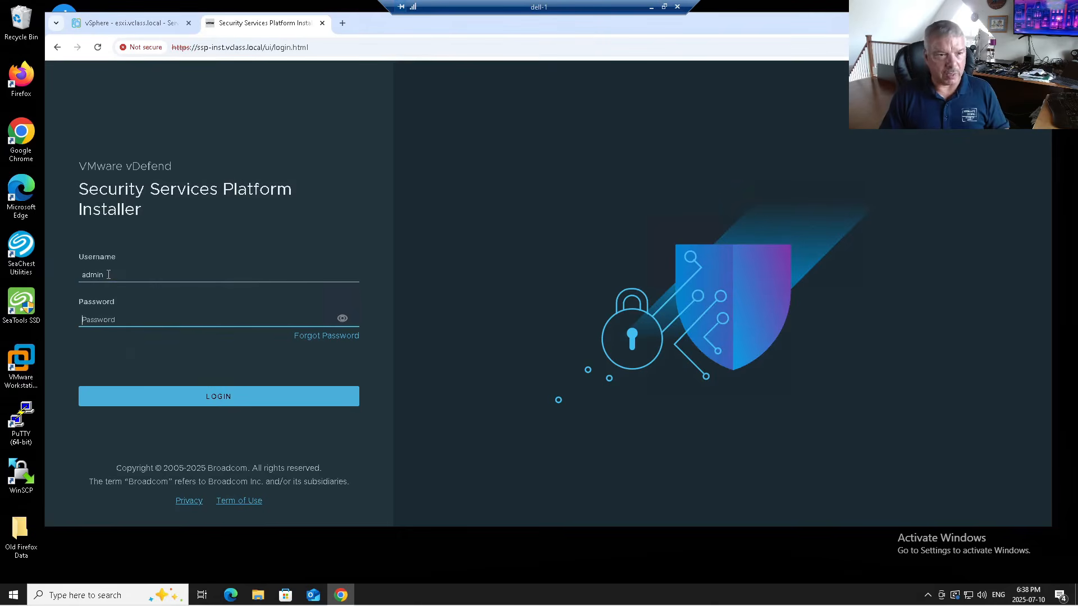
{"action": "type", "text": "VMw"}
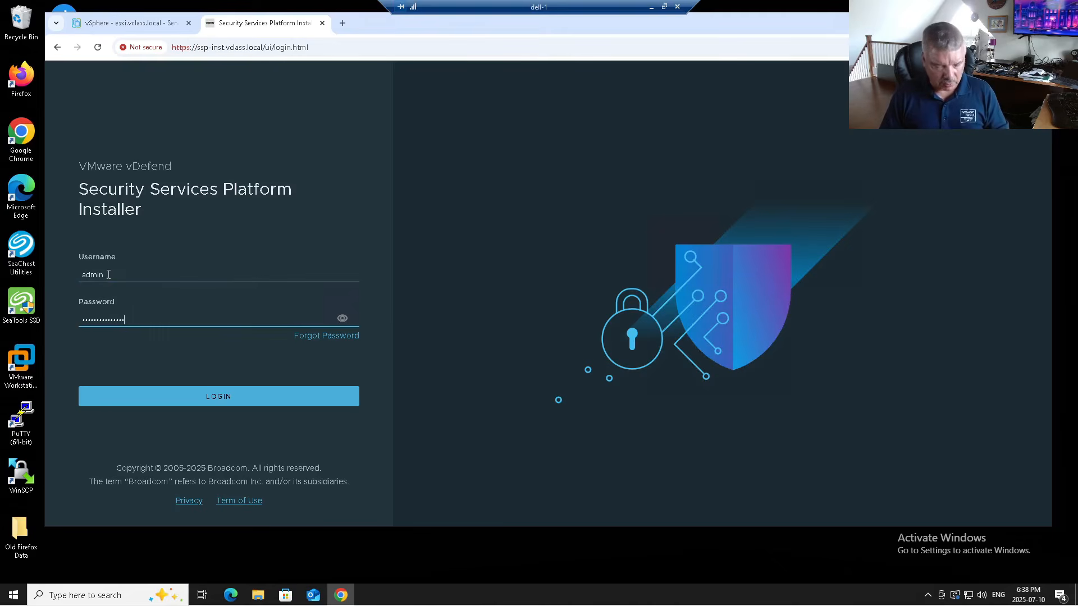
{"action": "left_click", "coordinate": [234, 399]}
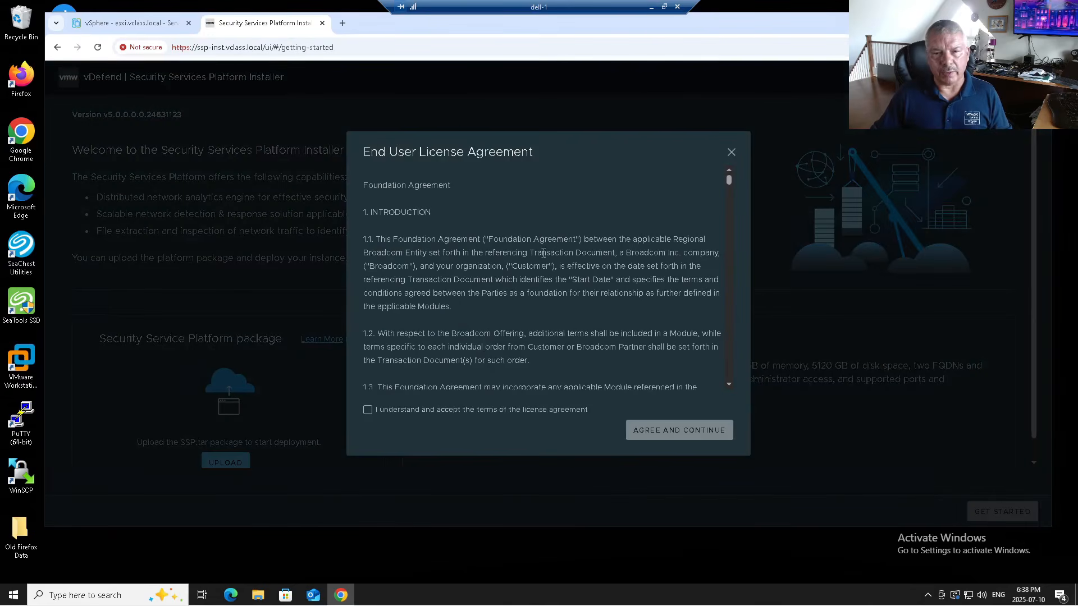
- Scroll through the EULA, tick the acceptance box and agree and continue
{"action": "scroll", "coordinate": [616, 254], "scroll_direction": "down", "scroll_amount": 10}
{"action": "scroll", "coordinate": [615, 251], "scroll_direction": "down", "scroll_amount": 5}
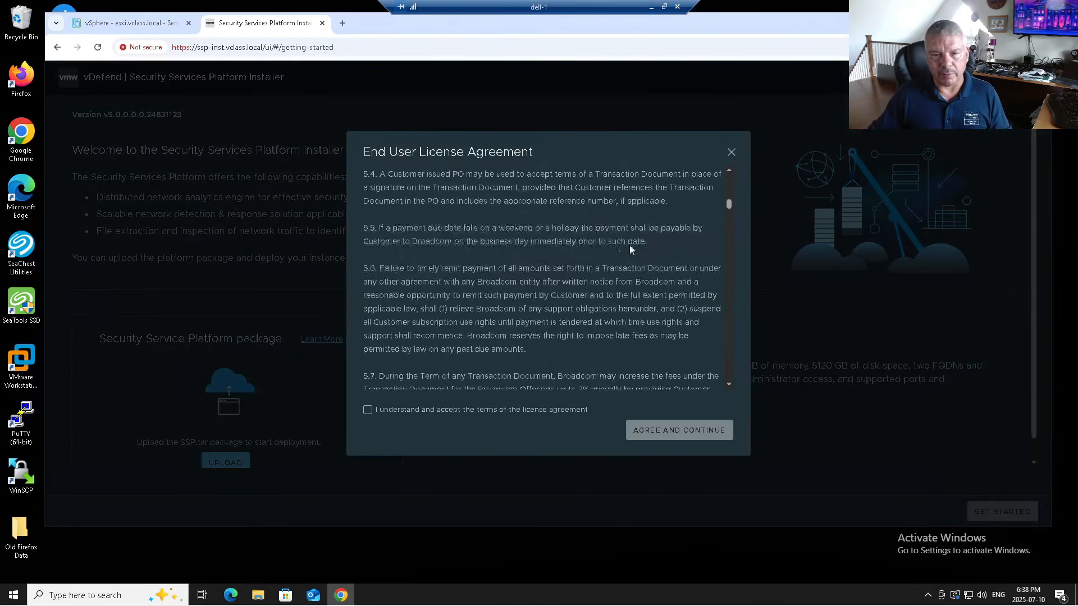
{"action": "left_click_drag", "start_coordinate": [730, 205], "coordinate": [729, 377]}
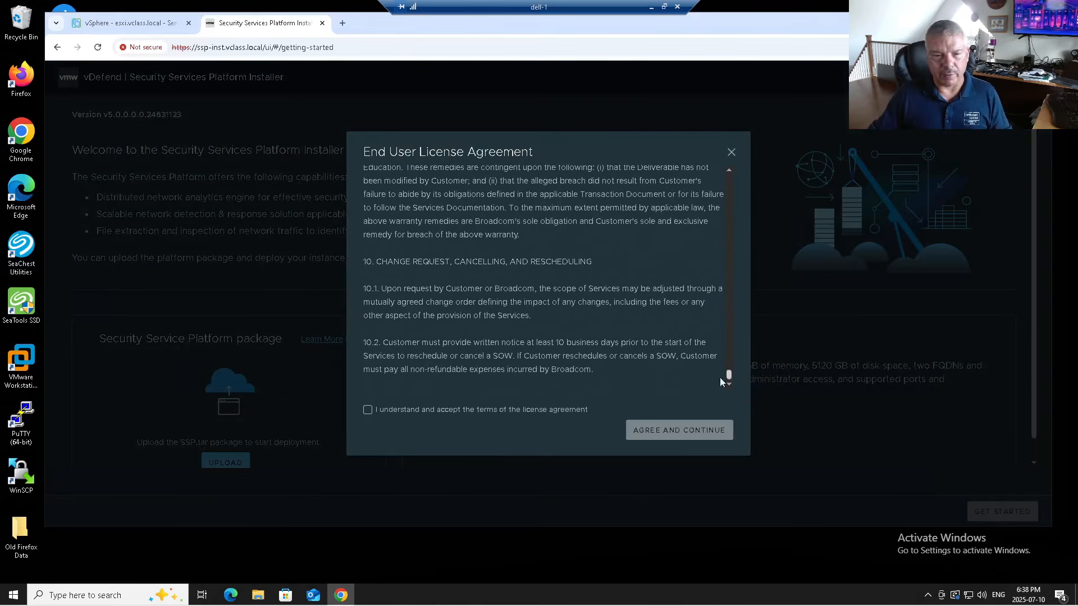
{"action": "left_click", "coordinate": [368, 410]}
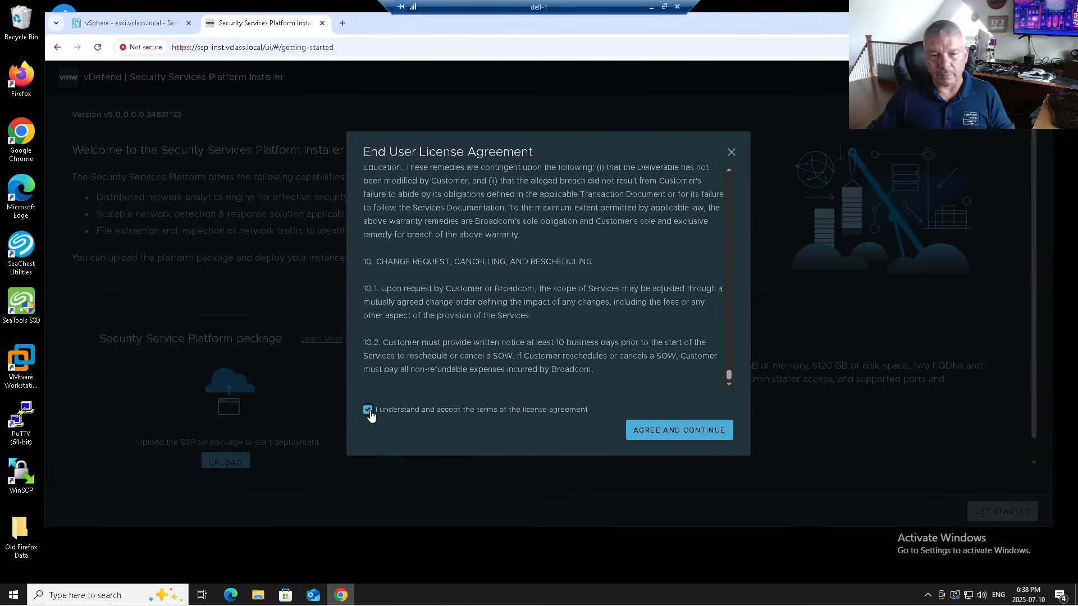
{"action": "left_click", "coordinate": [665, 433]}
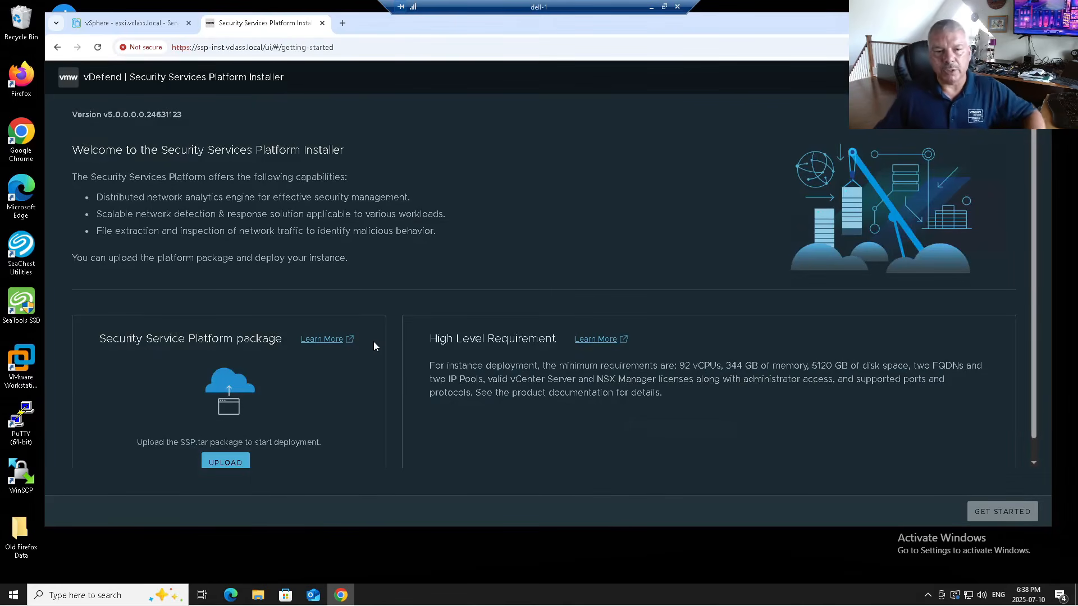
- Start uploading the Security Service Platform package from a Local File to bring up the file picker
{"action": "scroll", "coordinate": [370, 340], "scroll_direction": "down", "scroll_amount": 1}
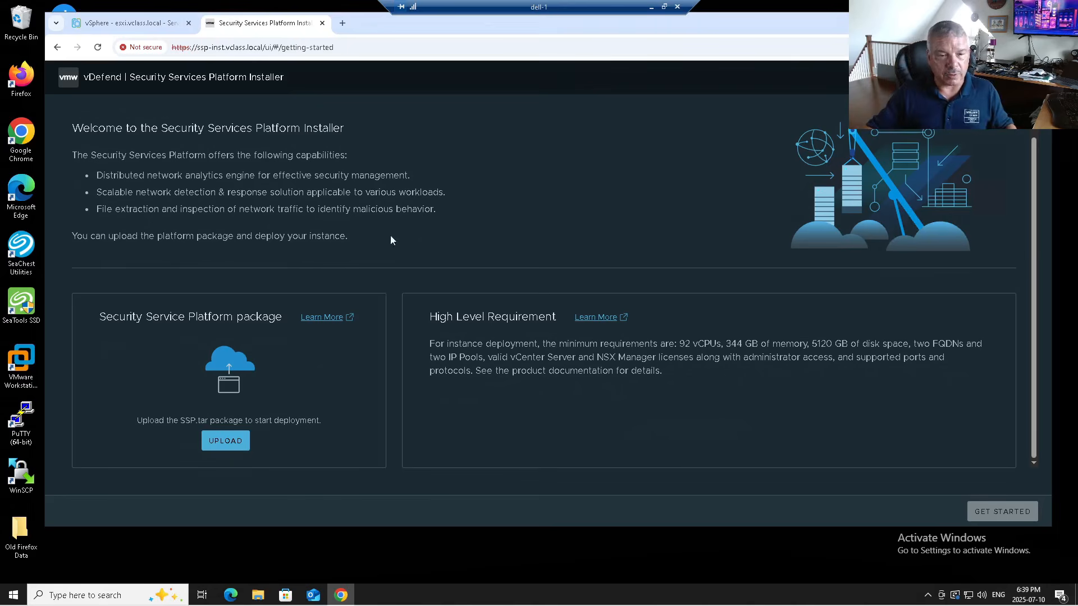
{"action": "left_click", "coordinate": [226, 443]}
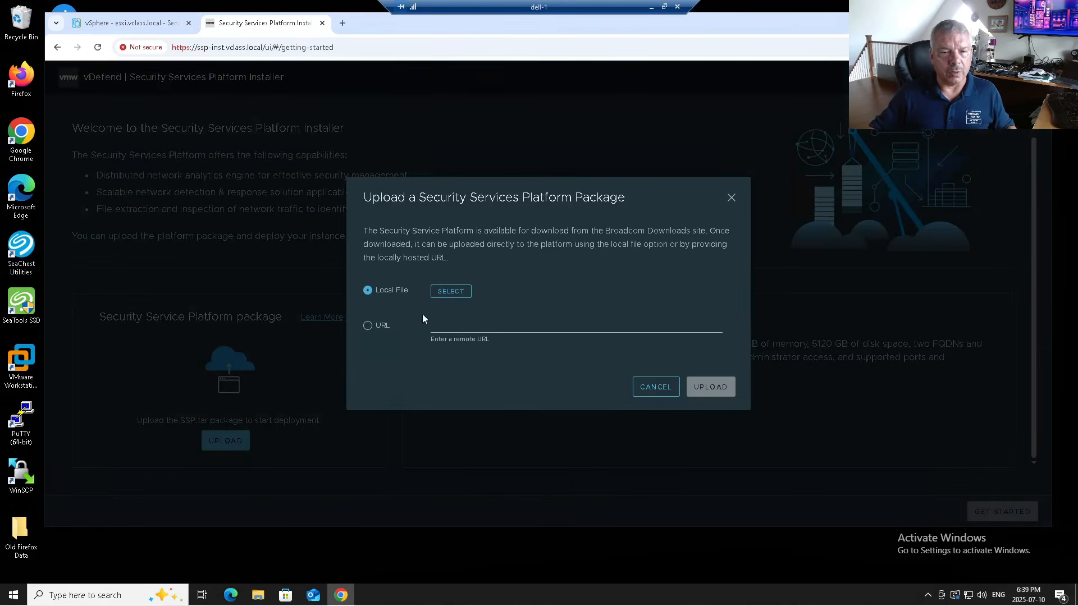
{"action": "left_click", "coordinate": [451, 291]}
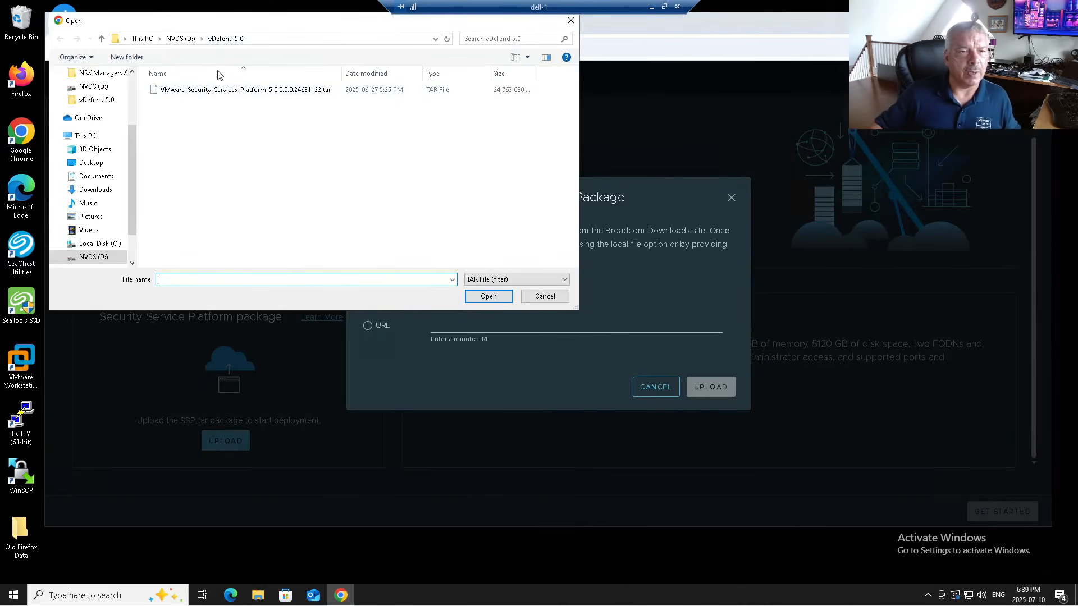
- Choose VMware-Security-Services-Platform-5.0.0.0.24631122.tar and upload it until success is reported
{"action": "left_click", "coordinate": [216, 90]}
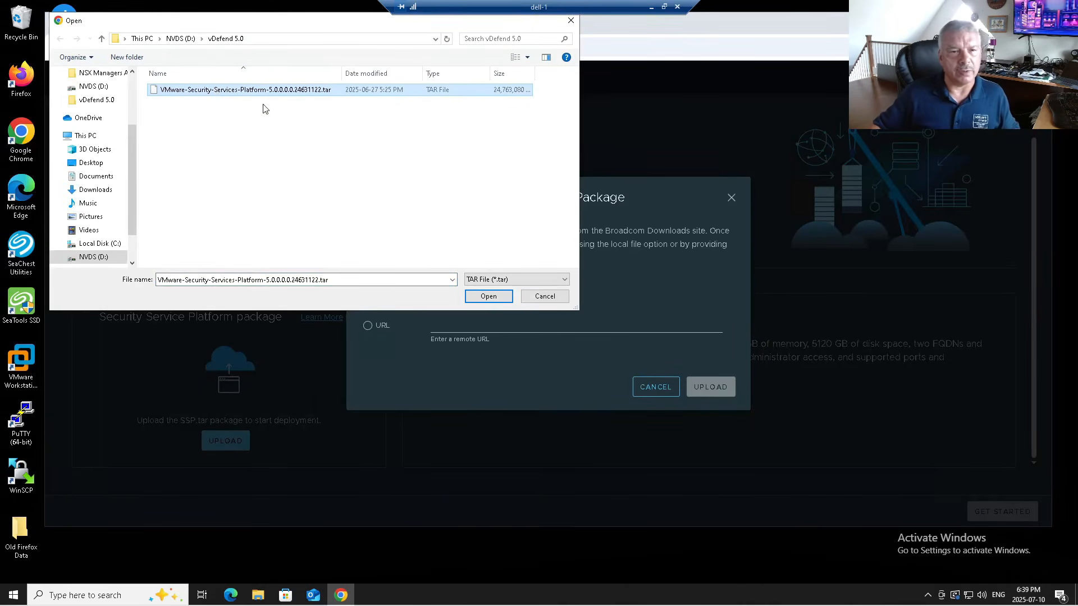
{"action": "left_click", "coordinate": [486, 297]}
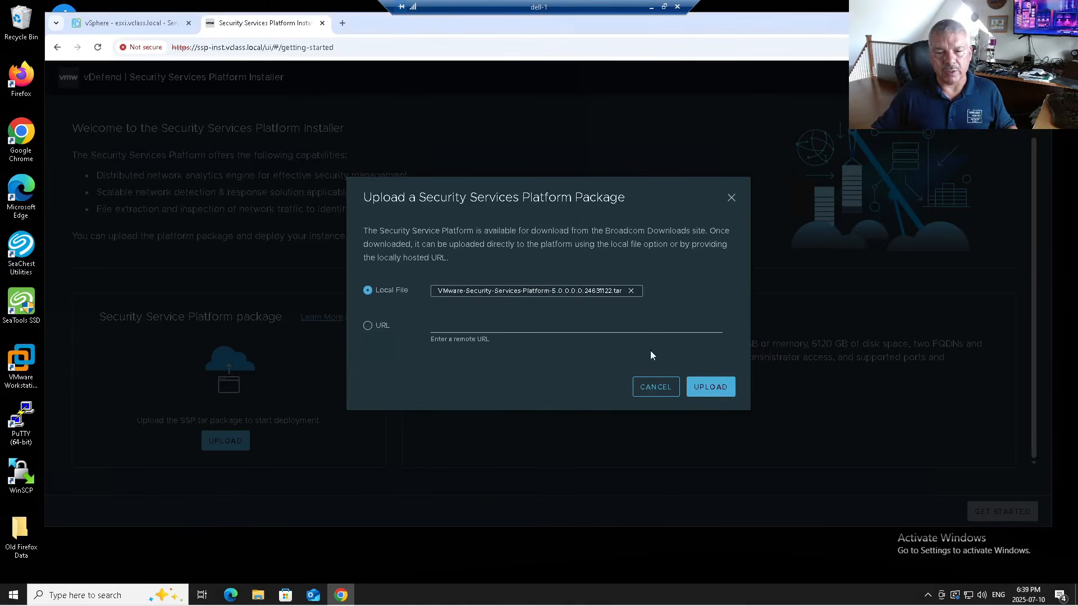
{"action": "left_click", "coordinate": [710, 387]}
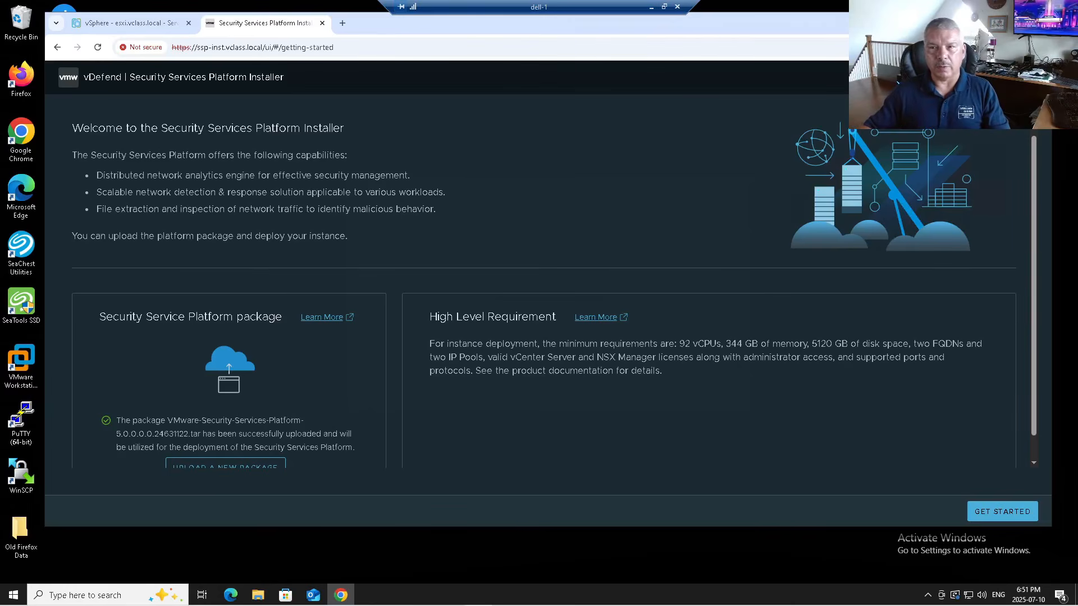
- Maximize the Chrome window and open the Deploy a SSP Instance form with GET STARTED
{"action": "left_click", "coordinate": [1013, 22]}
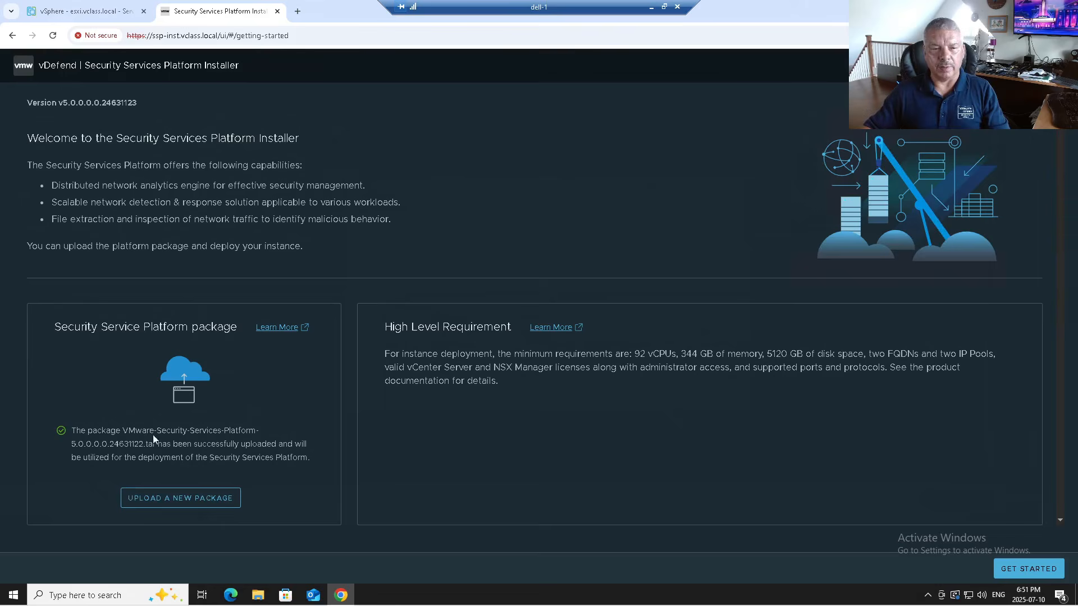
{"action": "left_click", "coordinate": [1019, 567]}
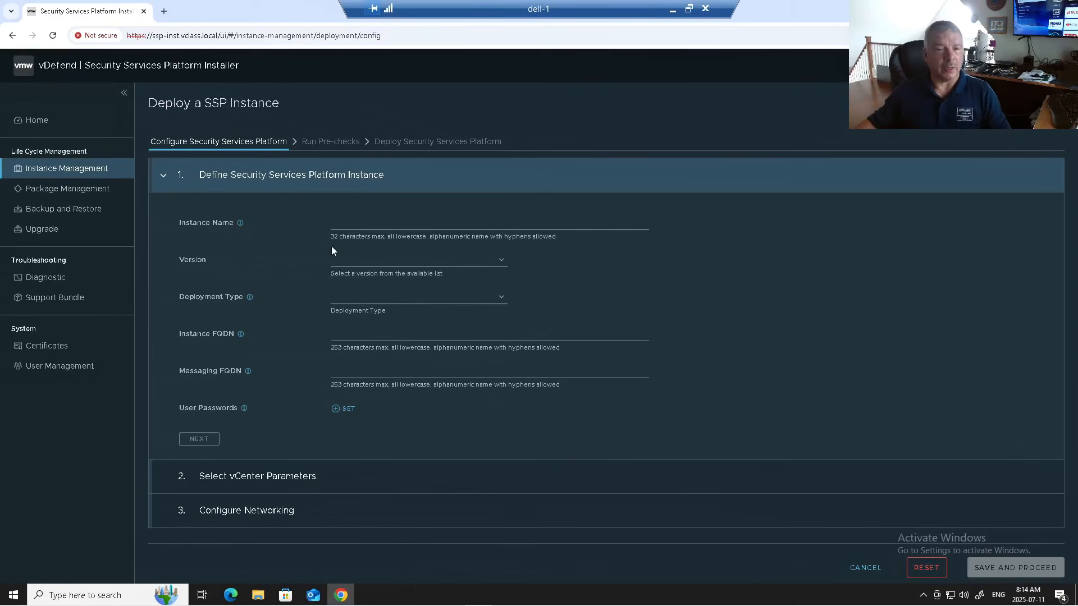
- Enter vclass as the instance name, replacing the invalid earlier attempts
{"action": "left_click", "coordinate": [351, 224]}
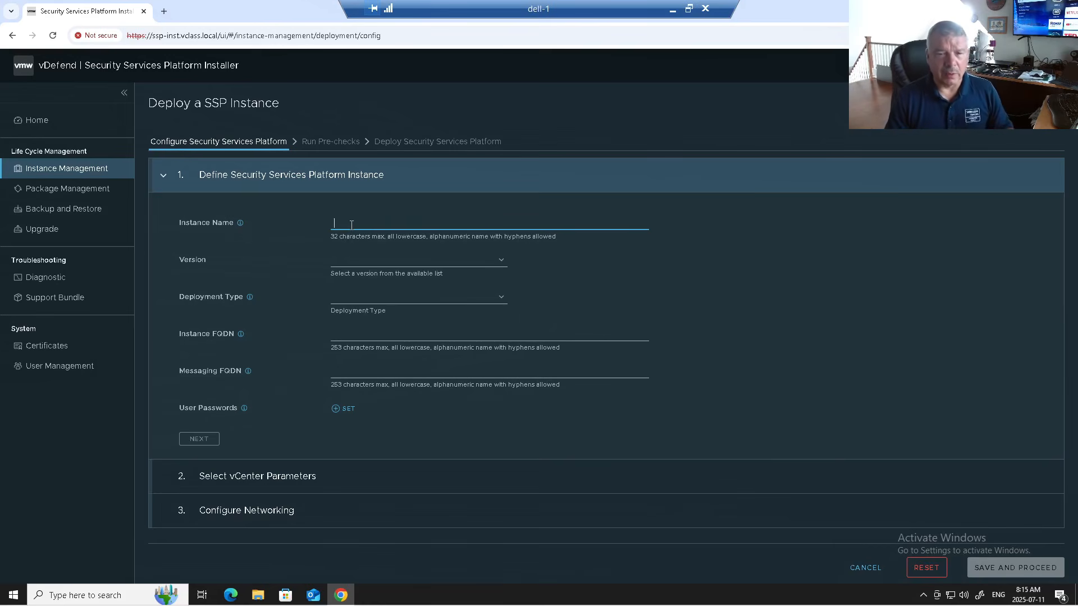
{"action": "type", "text": "v class"}
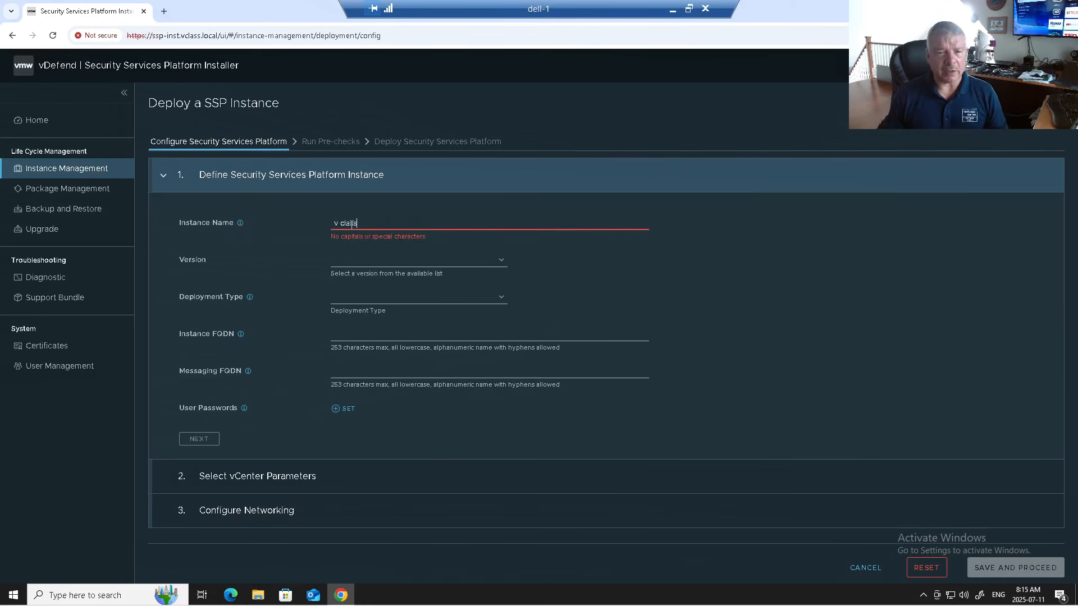
{"action": "key", "text": "BackSpace"}
{"action": "key", "text": "BackSpace"}
{"action": "key", "text": "BackSpace"}
{"action": "key", "text": "BackSpace"}
{"action": "key", "text": "BackSpace"}
{"action": "key", "text": "BackSpace"}
{"action": "key", "text": "BackSpace"}
{"action": "type", "text": "ssp"}
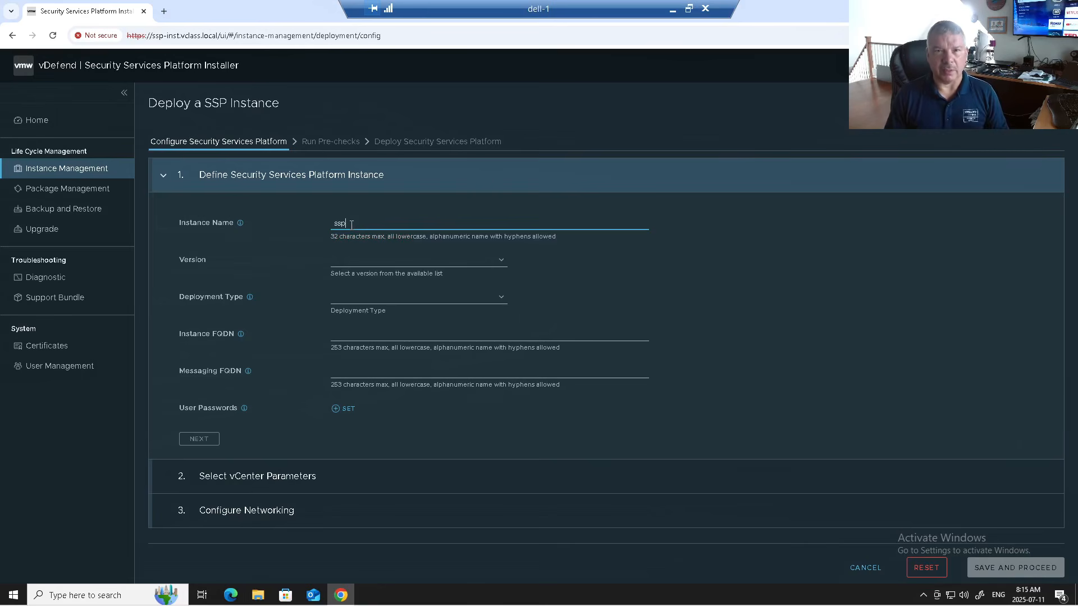
{"action": "key", "text": "BackSpace"}
{"action": "key", "text": "BackSpace"}
{"action": "key", "text": "BackSpace"}
{"action": "type", "text": "vclass"}
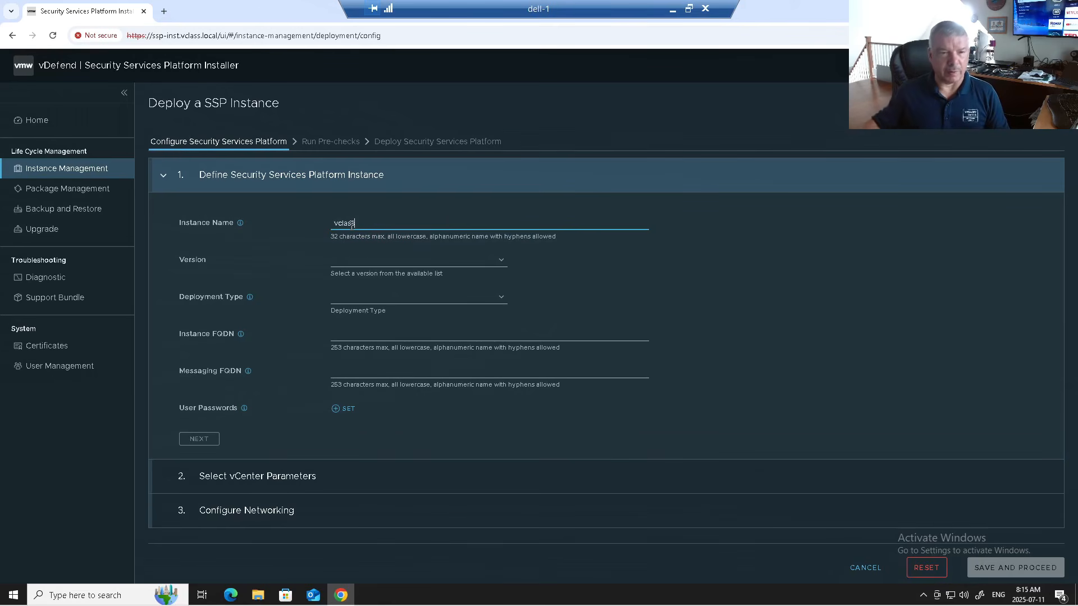
- Select version 5.0.0-0.0-24631122 and, after briefly trying Advanced with 4 workers, set Evaluation deployment type
{"action": "left_click", "coordinate": [337, 260]}
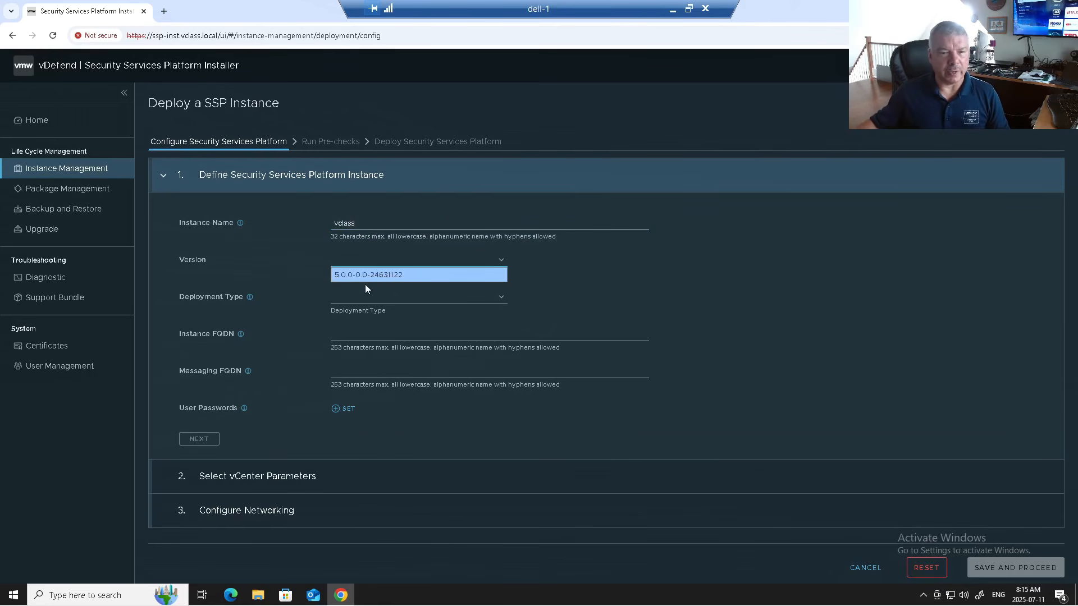
{"action": "left_click", "coordinate": [368, 275]}
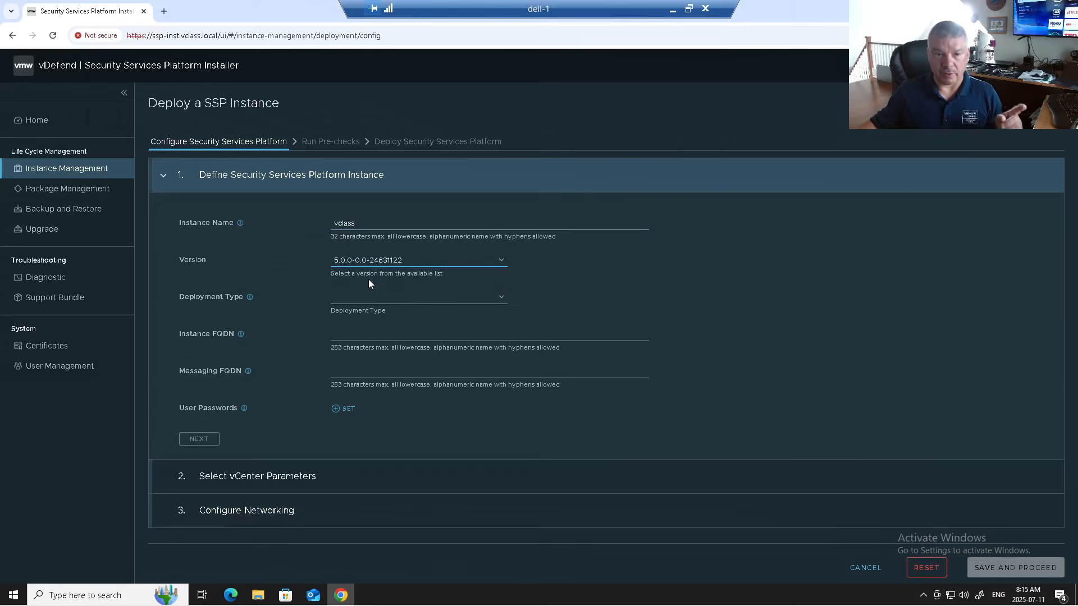
{"action": "left_click", "coordinate": [379, 301]}
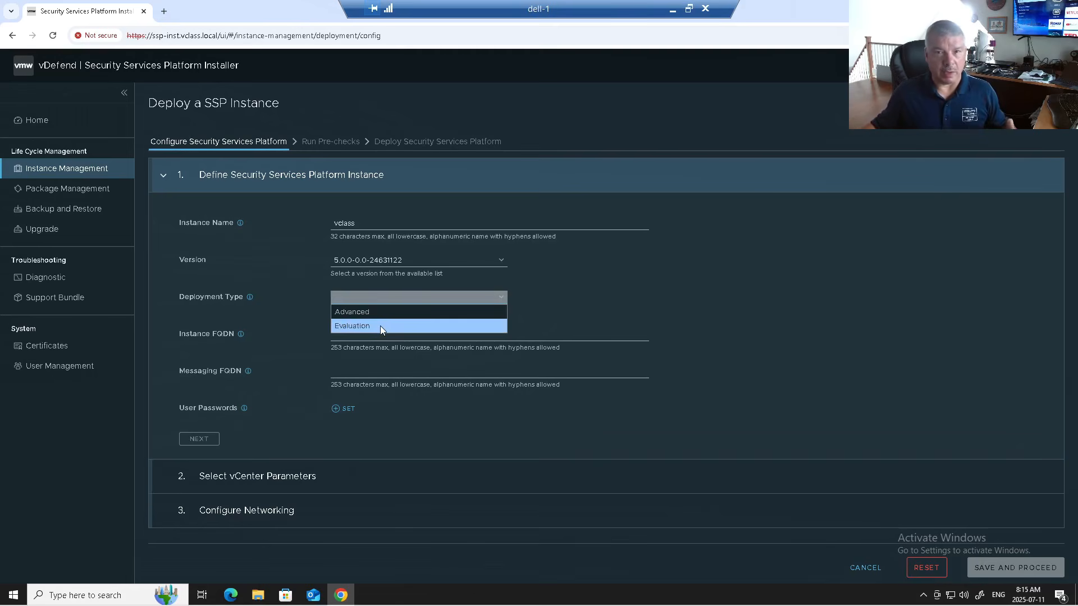
{"action": "left_click", "coordinate": [380, 327]}
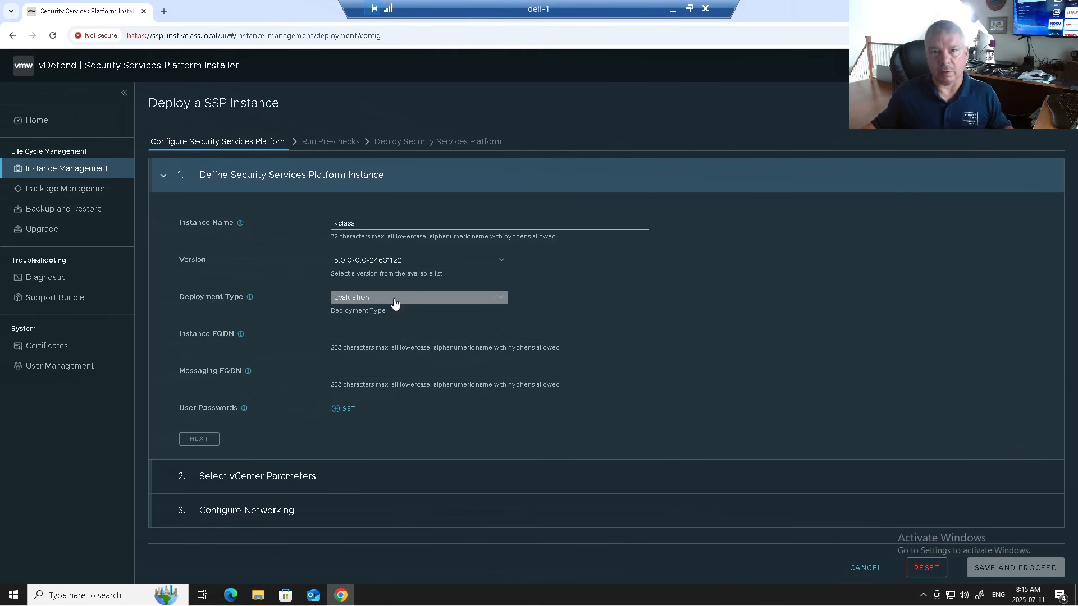
{"action": "left_click", "coordinate": [395, 302]}
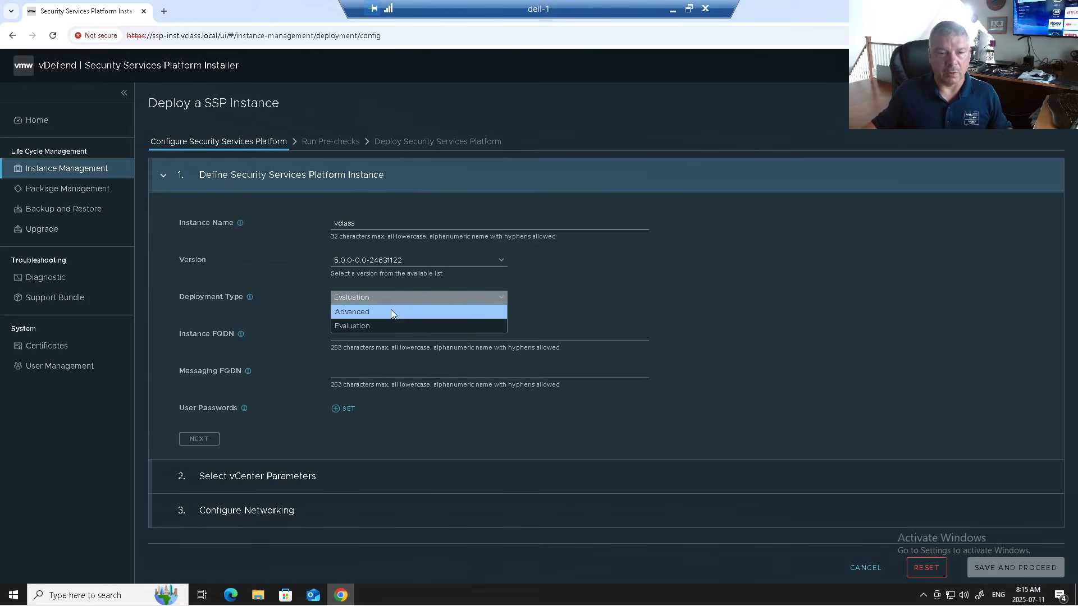
{"action": "left_click", "coordinate": [391, 311]}
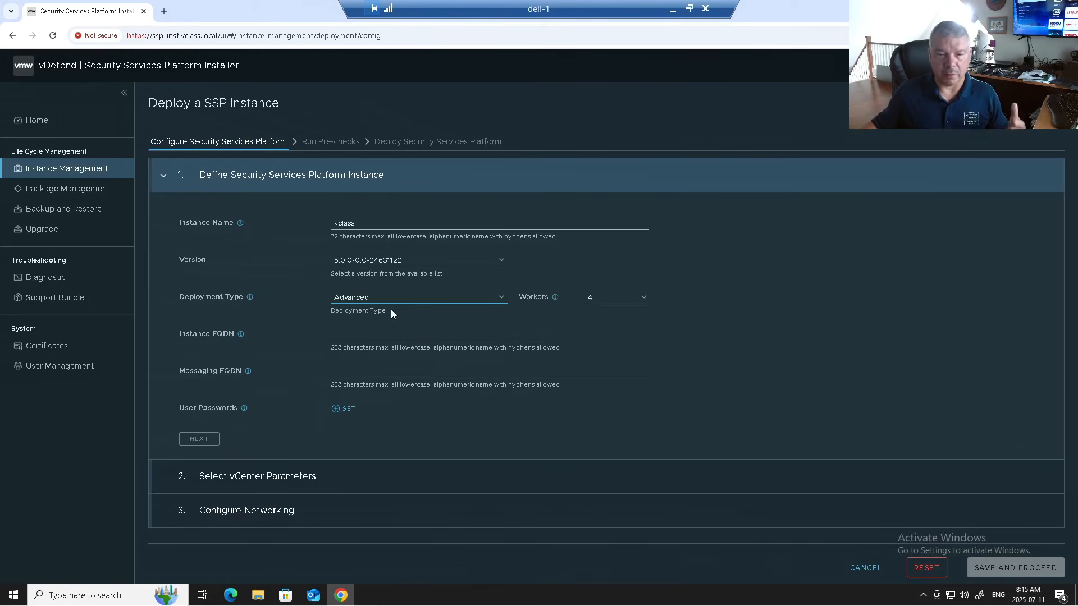
{"action": "left_click", "coordinate": [600, 305]}
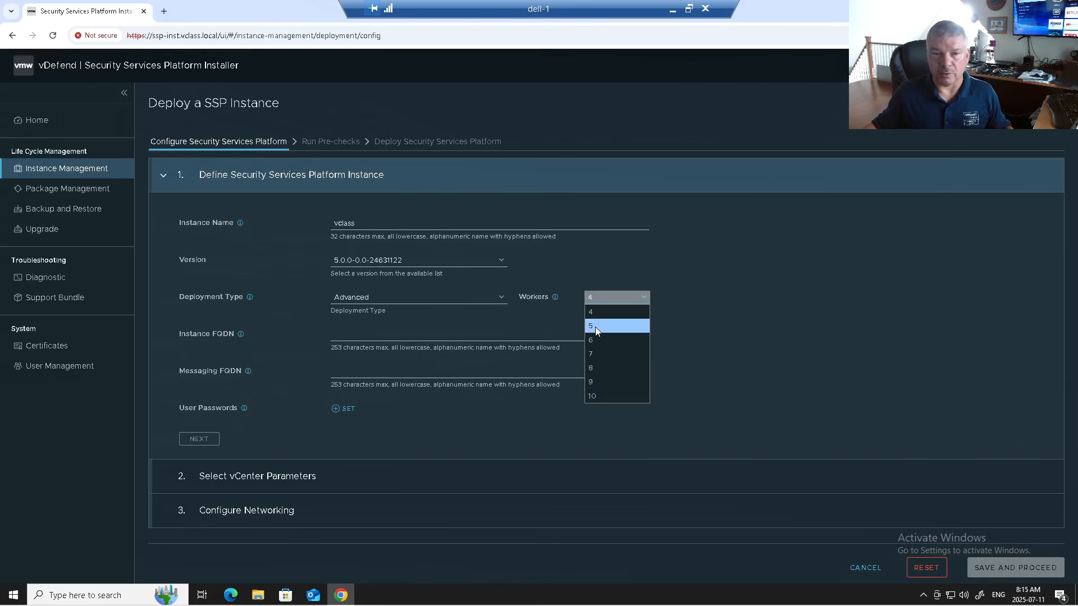
{"action": "left_click", "coordinate": [469, 301]}
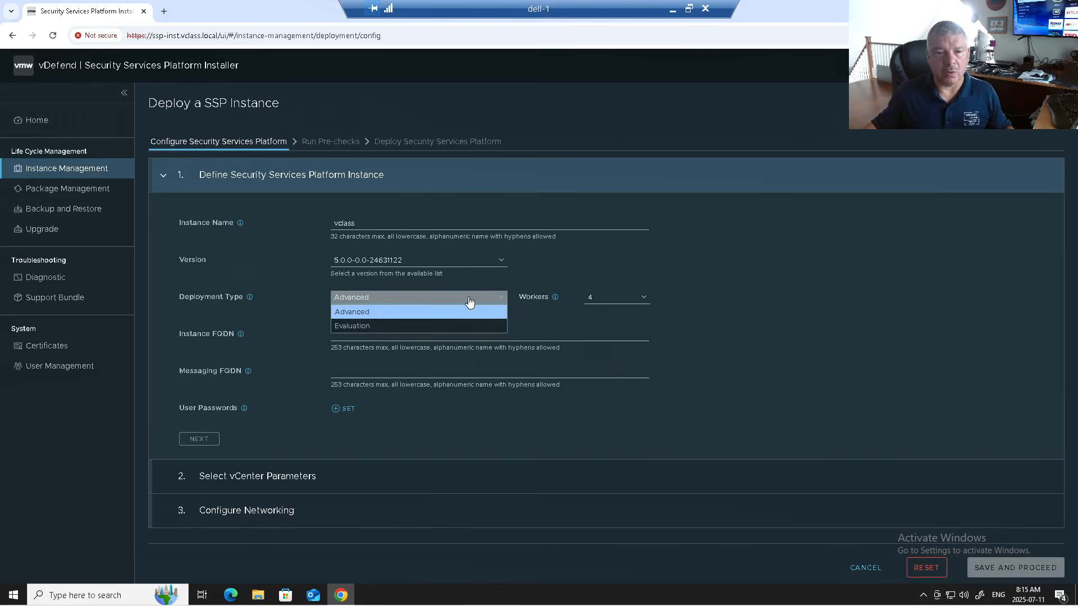
{"action": "left_click", "coordinate": [442, 324]}
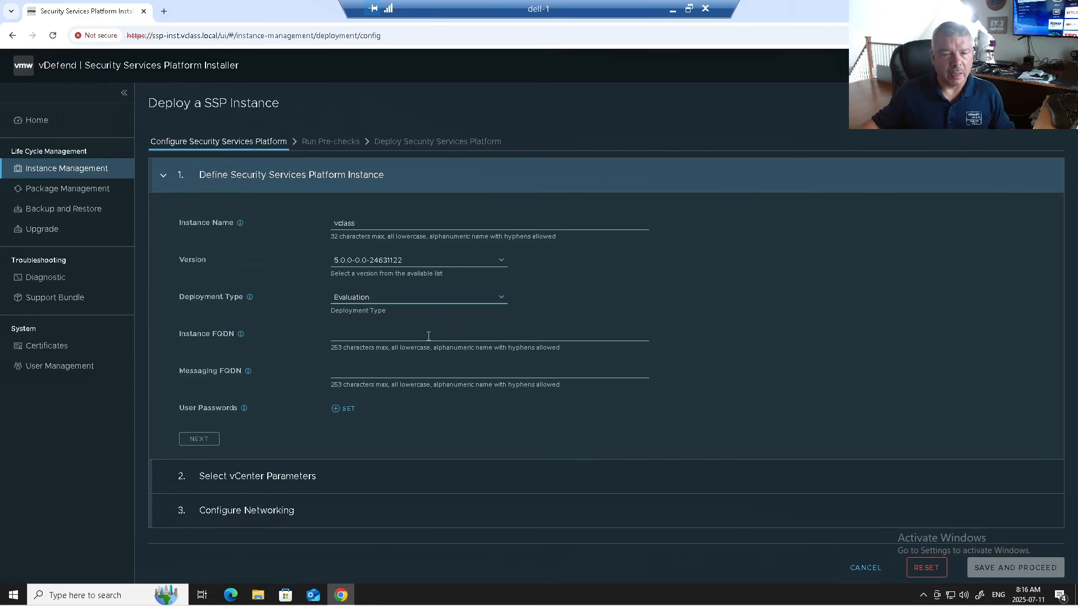
- Move into the Instance FQDN field, briefly visiting the Messaging FQDN entry
{"action": "left_click", "coordinate": [428, 337]}
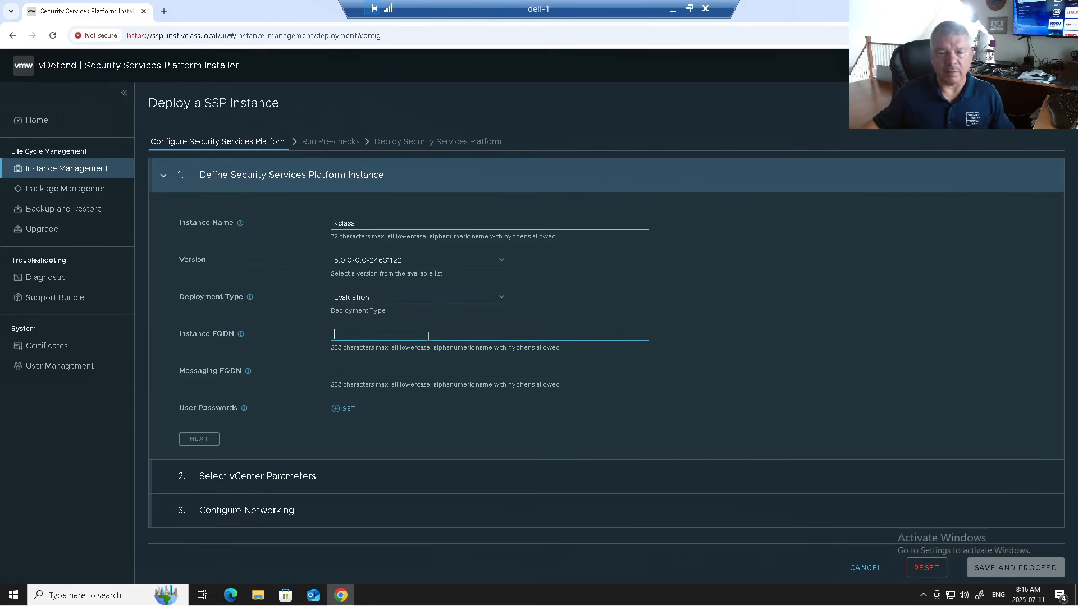
{"action": "left_click", "coordinate": [391, 374]}
{"action": "left_click", "coordinate": [393, 335]}
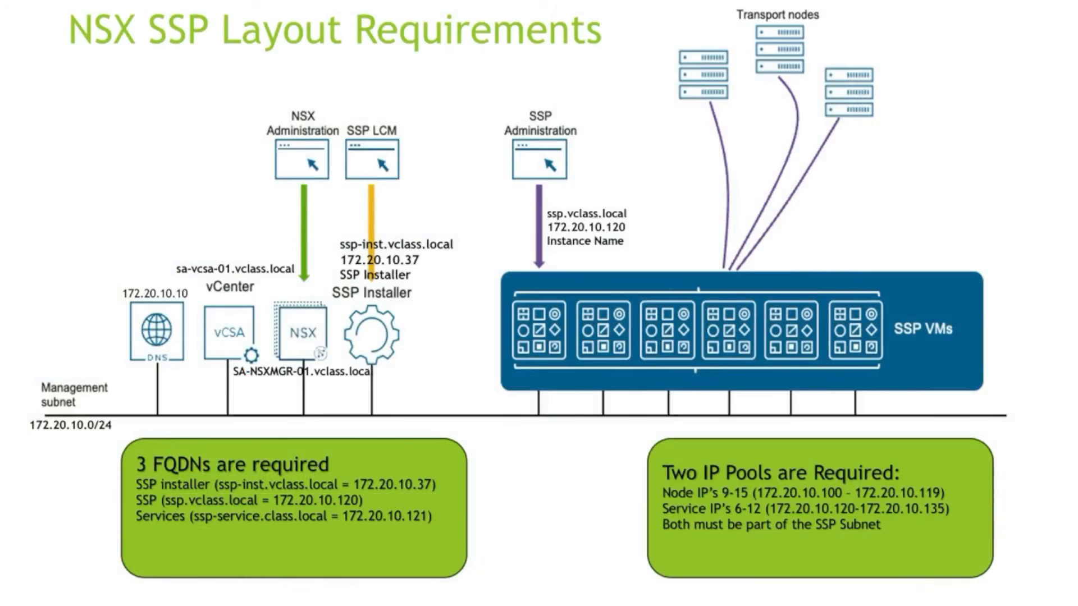
- Circle the SSP Installer, the SSP VMs block and ssp.vclass.local 172.20.10.120 in red on the slide
{"action": "mouse_move", "coordinate": [339, 293]}
{"action": "left_mouse_down"}
{"action": "mouse_move", "coordinate": [342, 285]}
{"action": "mouse_move", "coordinate": [431, 372]}
{"action": "mouse_move", "coordinate": [333, 283]}
{"action": "mouse_move", "coordinate": [365, 287]}
{"action": "left_mouse_up"}
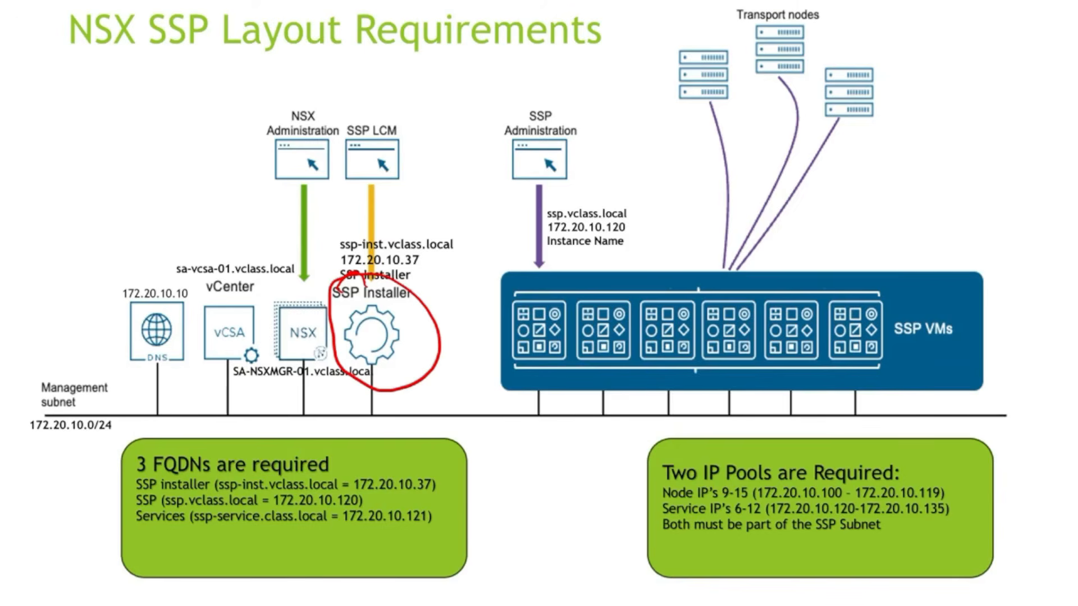
{"action": "mouse_move", "coordinate": [642, 231]}
{"action": "left_mouse_down"}
{"action": "mouse_move", "coordinate": [1032, 295]}
{"action": "mouse_move", "coordinate": [539, 446]}
{"action": "mouse_move", "coordinate": [709, 267]}
{"action": "left_mouse_up"}
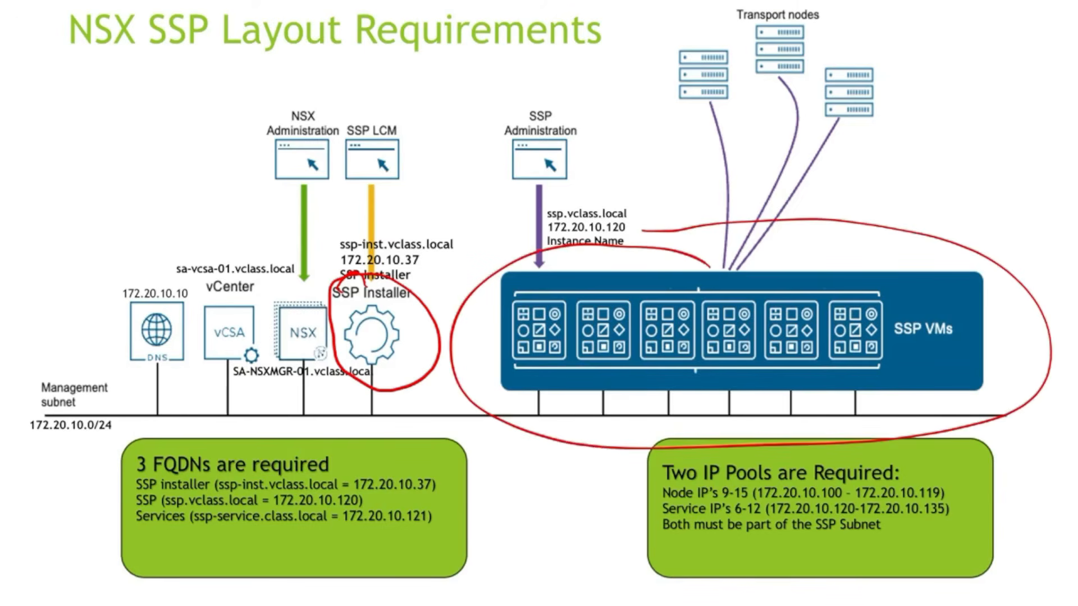
{"action": "mouse_move", "coordinate": [528, 201]}
{"action": "left_mouse_down"}
{"action": "mouse_move", "coordinate": [610, 189]}
{"action": "mouse_move", "coordinate": [601, 268]}
{"action": "mouse_move", "coordinate": [529, 197]}
{"action": "left_mouse_up"}
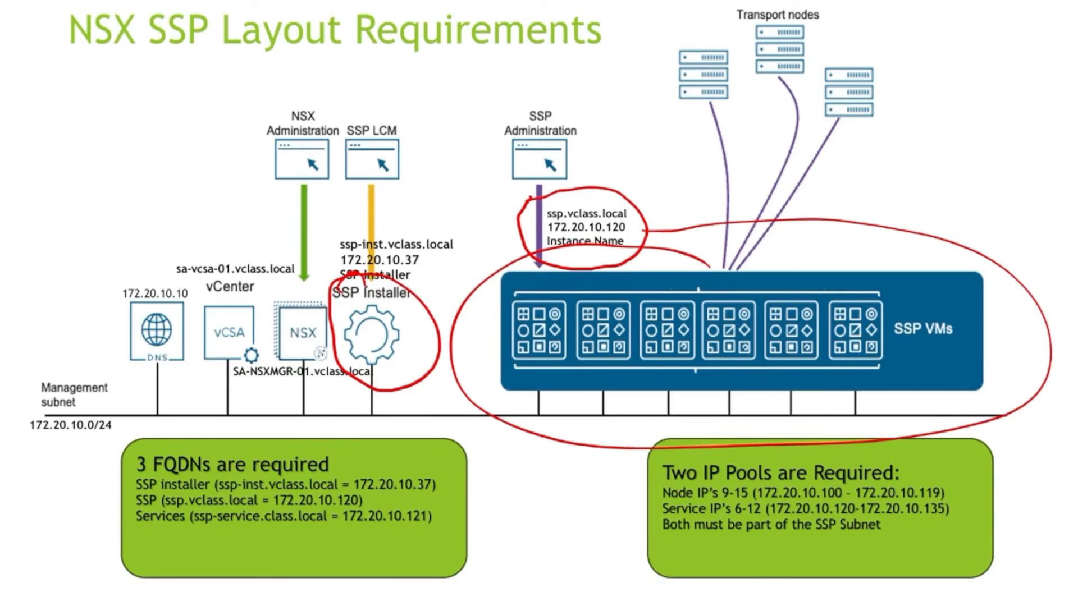
{"action": "left_click_drag", "start_coordinate": [630, 235], "coordinate": [634, 235]}
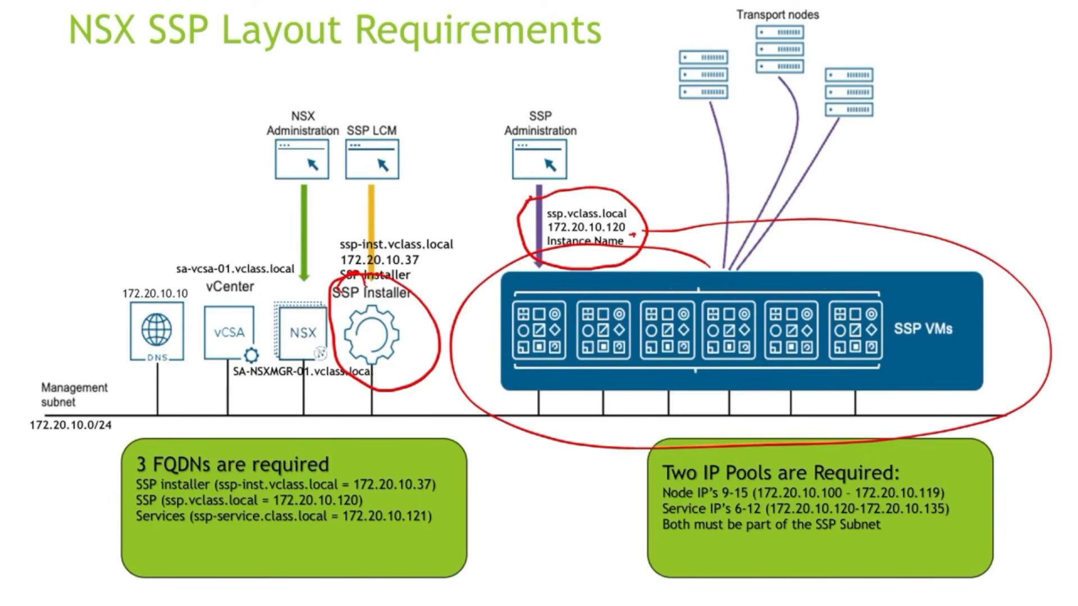
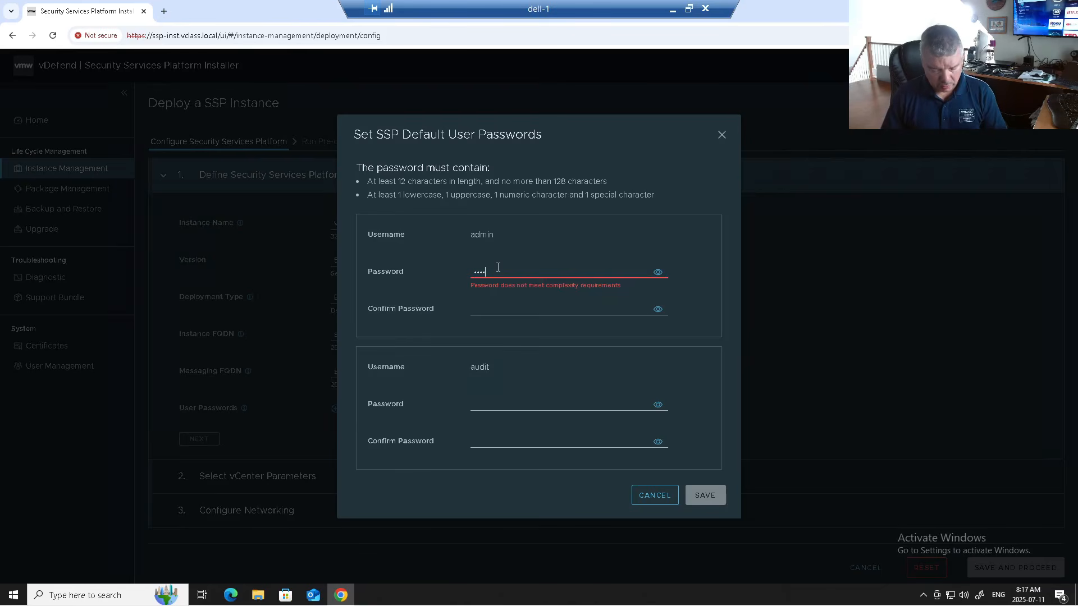
- Enter the admin default password and paste it into the admin Confirm field
{"action": "type", "text": "***"}
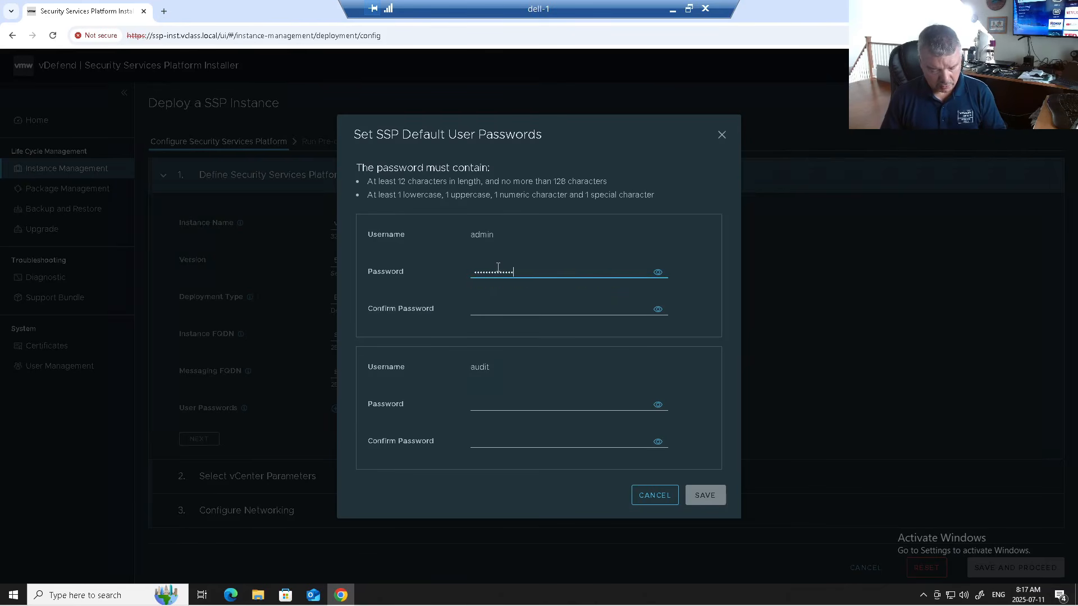
{"action": "left_click", "coordinate": [658, 272]}
{"action": "left_click_drag", "start_coordinate": [583, 272], "coordinate": [447, 270]}
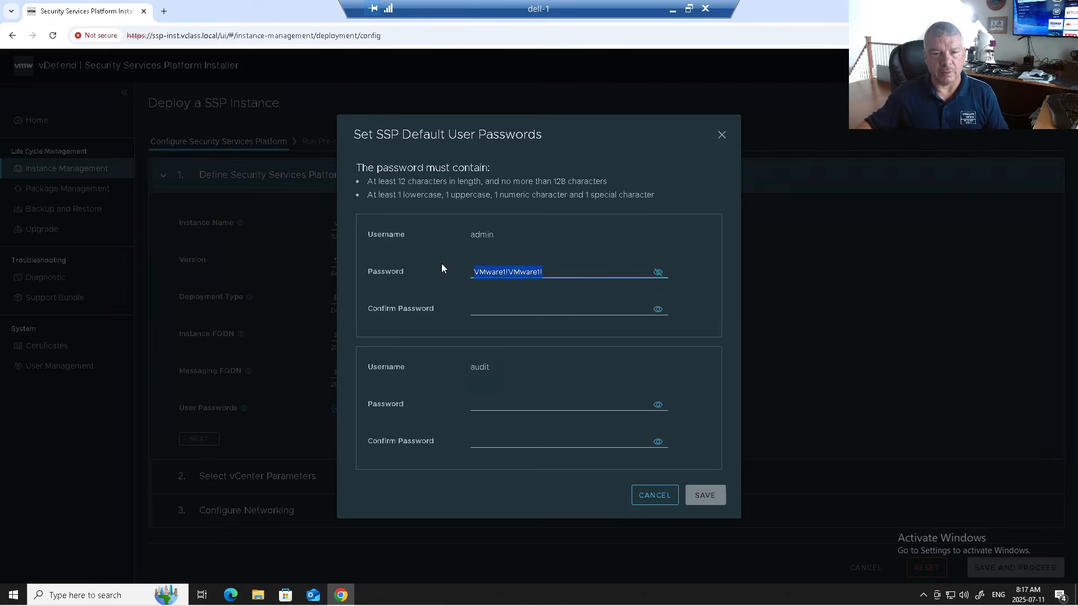
{"action": "left_click", "coordinate": [483, 306]}
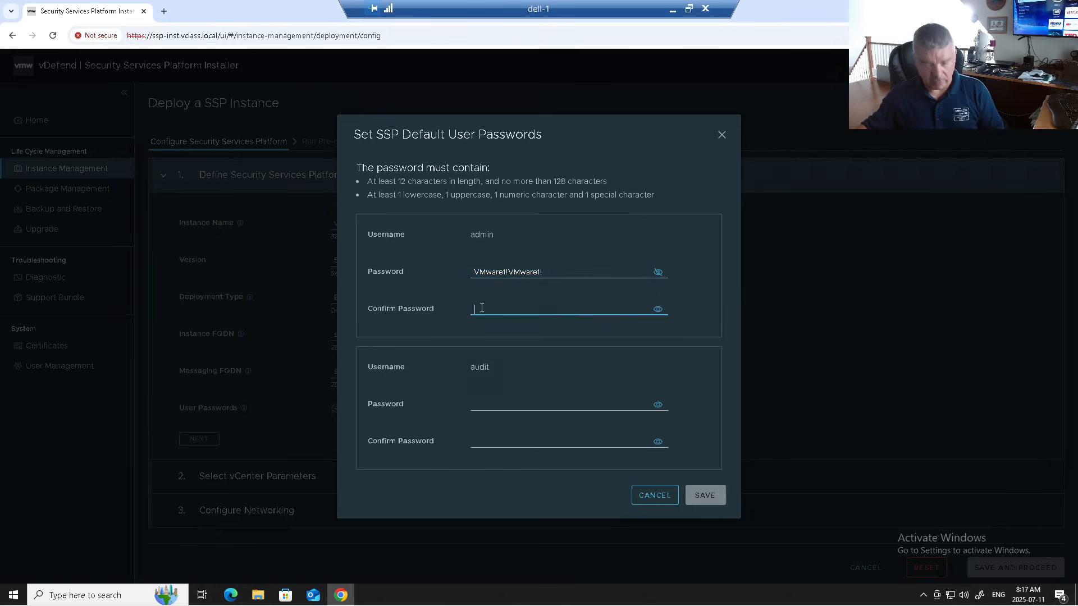
{"action": "key", "text": "ctrl+v"}
- Reuse the same password for the audit user and its confirmation, save, and continue
{"action": "left_click", "coordinate": [506, 406]}
{"action": "key", "text": "ctrl+v"}
{"action": "left_click", "coordinate": [505, 441]}
{"action": "key", "text": "ctrl+v"}
{"action": "left_click", "coordinate": [709, 496]}
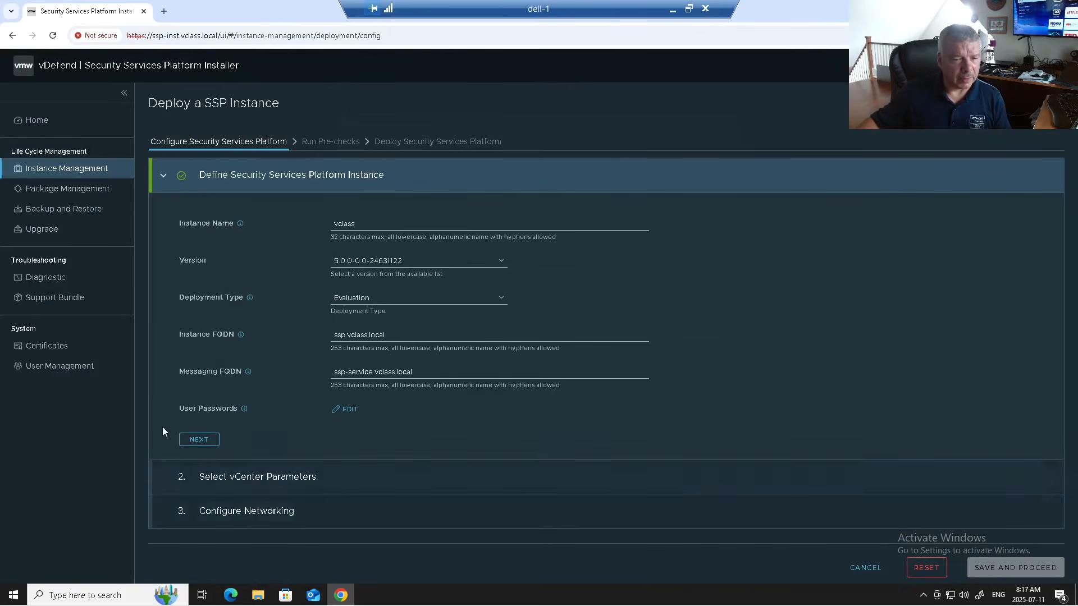
{"action": "left_click", "coordinate": [199, 441]}
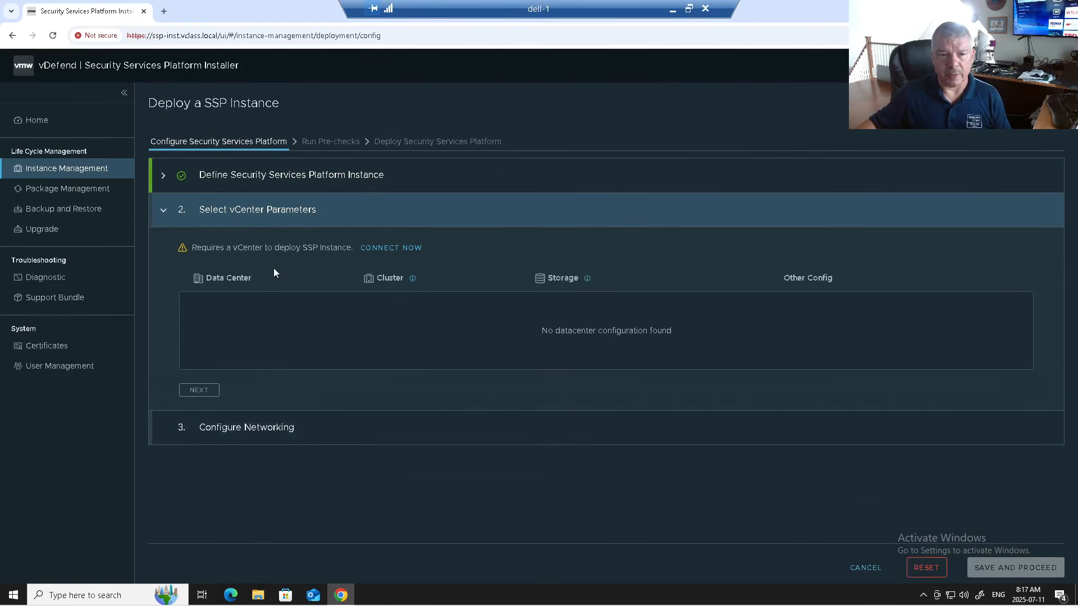
- In Connect to vCenter, enter FQDN sa-vcsa-01.vclass.local and the vsphere.local administrator username
{"action": "left_click", "coordinate": [391, 248]}
{"action": "left_click", "coordinate": [409, 190]}
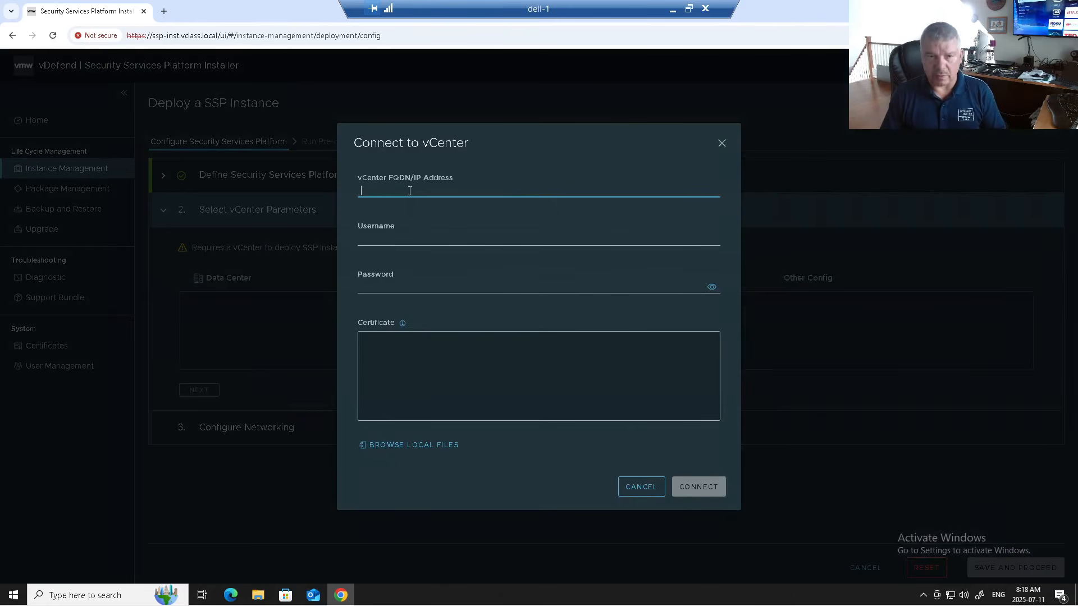
{"action": "type", "text": "sa-vcsa-01.vclass.local"}
{"action": "key", "text": "Tab"}
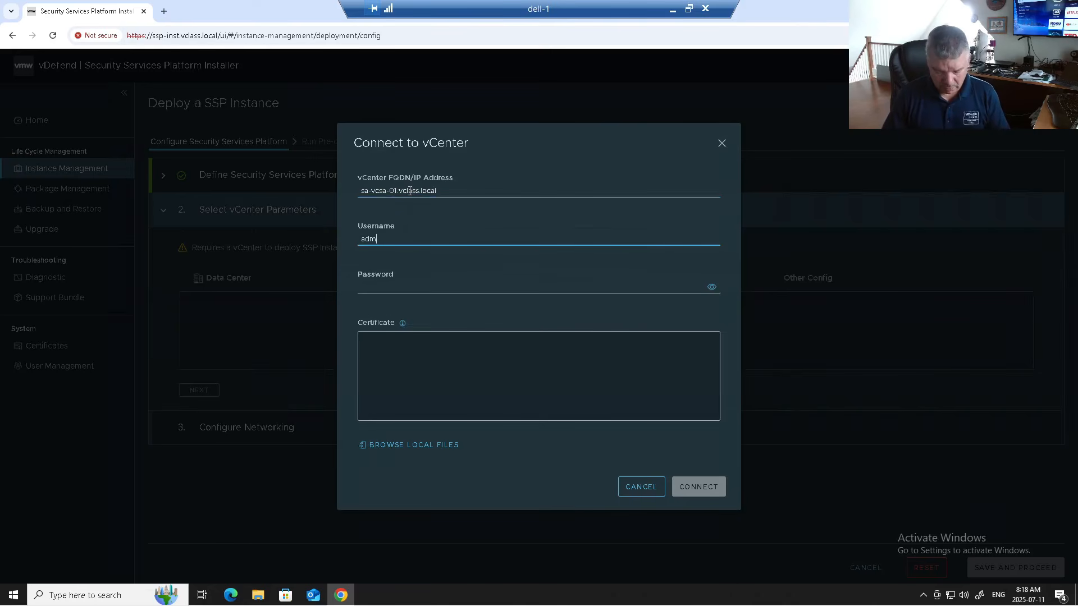
{"action": "type", "text": "administrator@"}
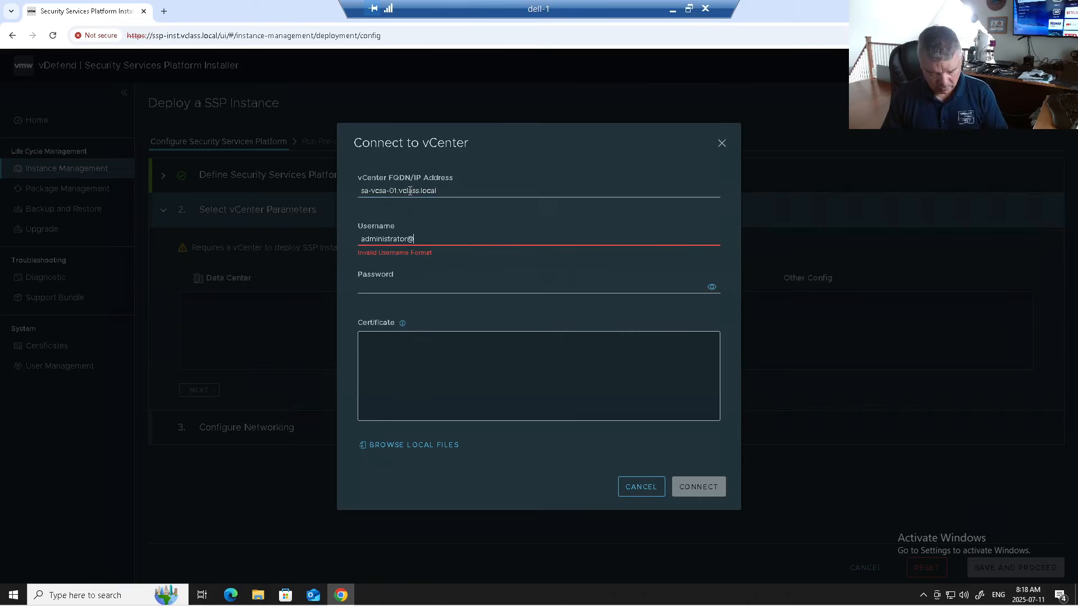
{"action": "type", "text": "vsphere.local"}
{"action": "key", "text": "Tab"}
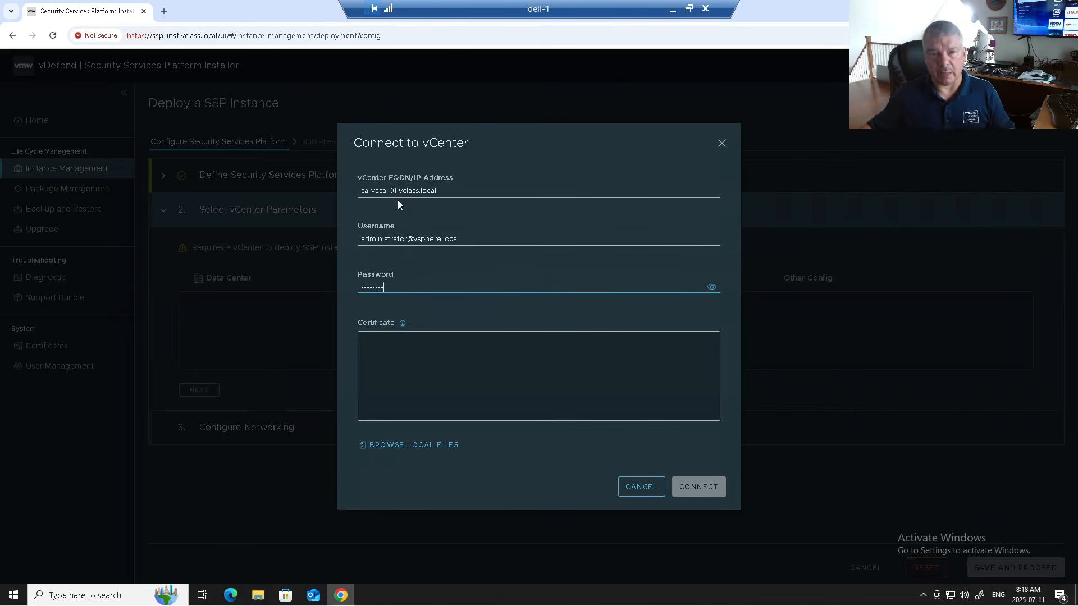
{"action": "left_click", "coordinate": [163, 12]}
{"action": "left_click", "coordinate": [212, 35]}
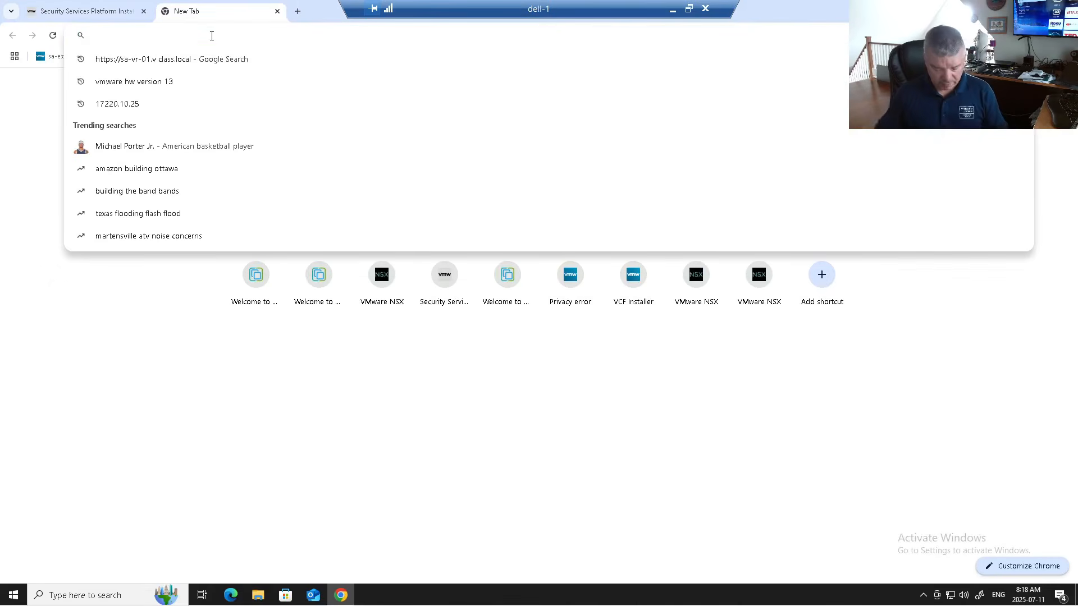
{"action": "type", "text": "vc"}
{"action": "key", "text": "BackSpace"}
{"action": "key", "text": "BackSpace"}
{"action": "key", "text": "BackSpace"}
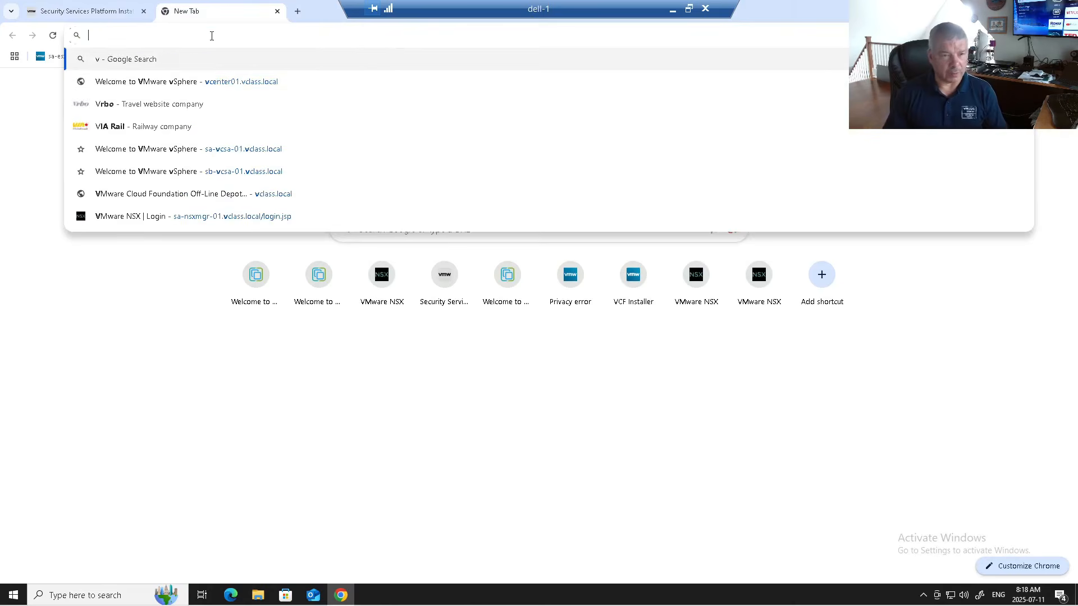
{"action": "type", "text": "sa-vc"}
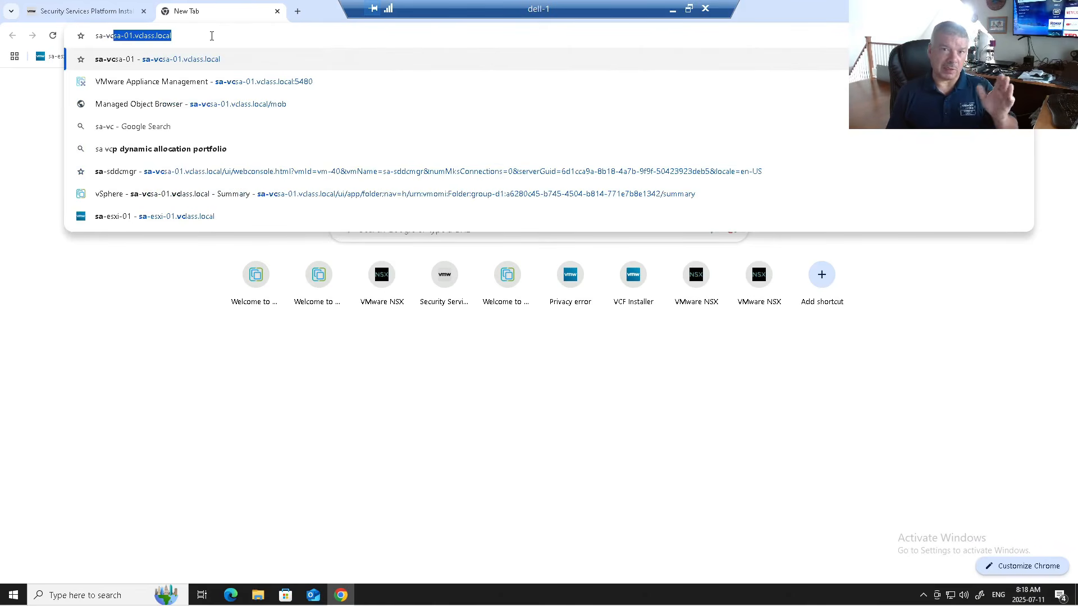
{"action": "key", "text": "Return"}
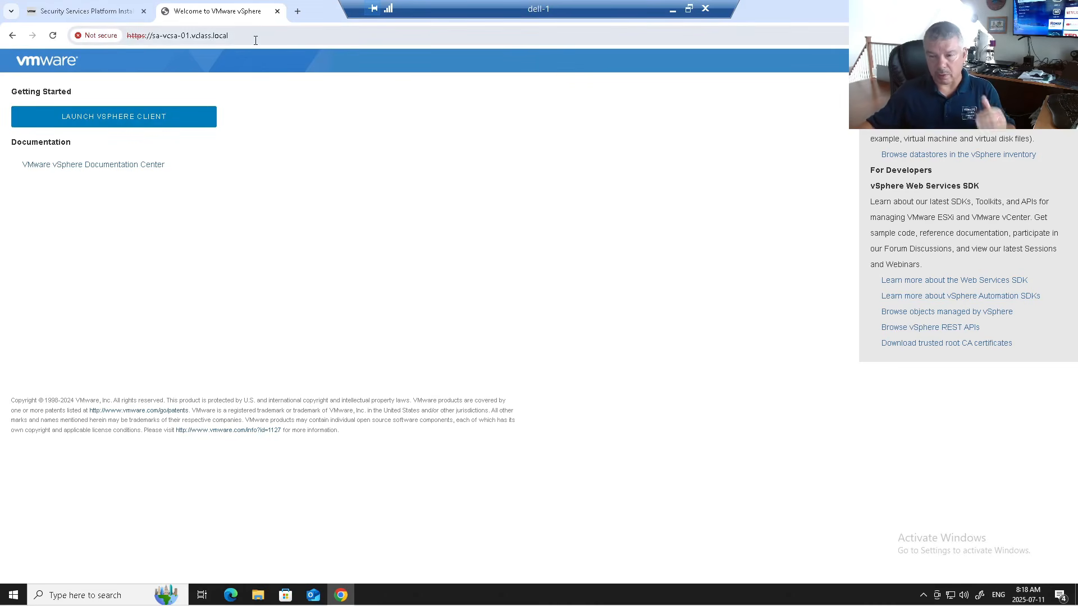
{"action": "left_click", "coordinate": [911, 349]}
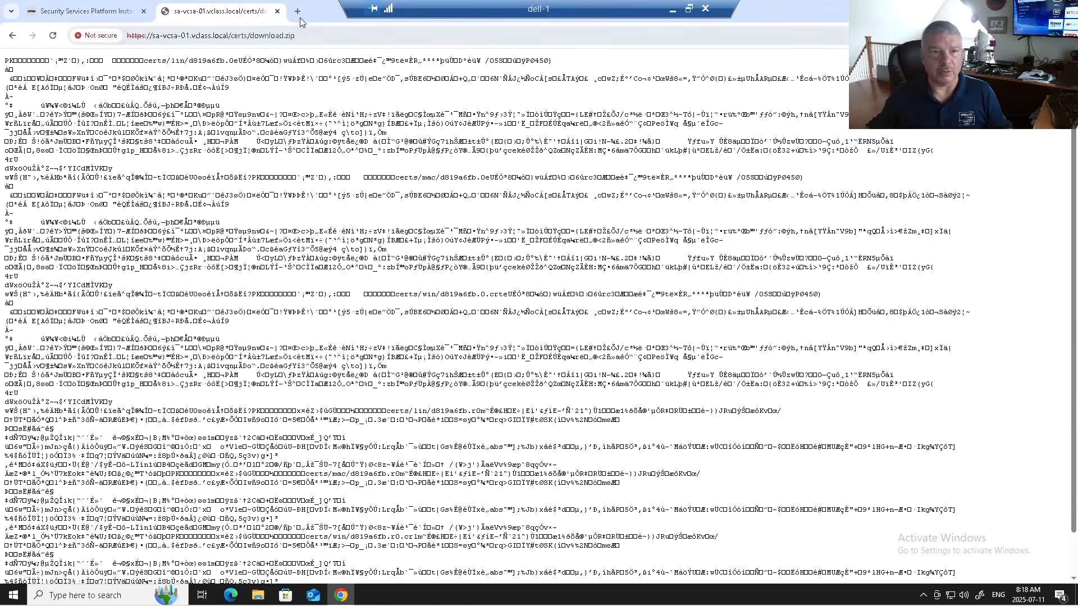
{"action": "left_click", "coordinate": [276, 11]}
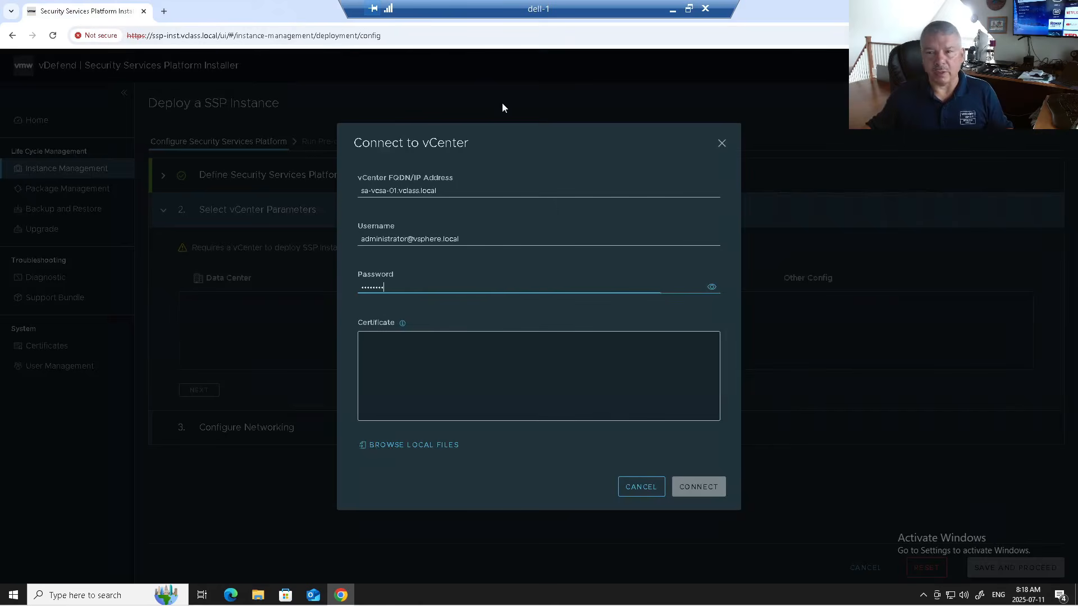
- Browse File Explorer to C:\Cert\download(5)\certs, showing the lin, mac and win folders
{"action": "left_click", "coordinate": [165, 10]}
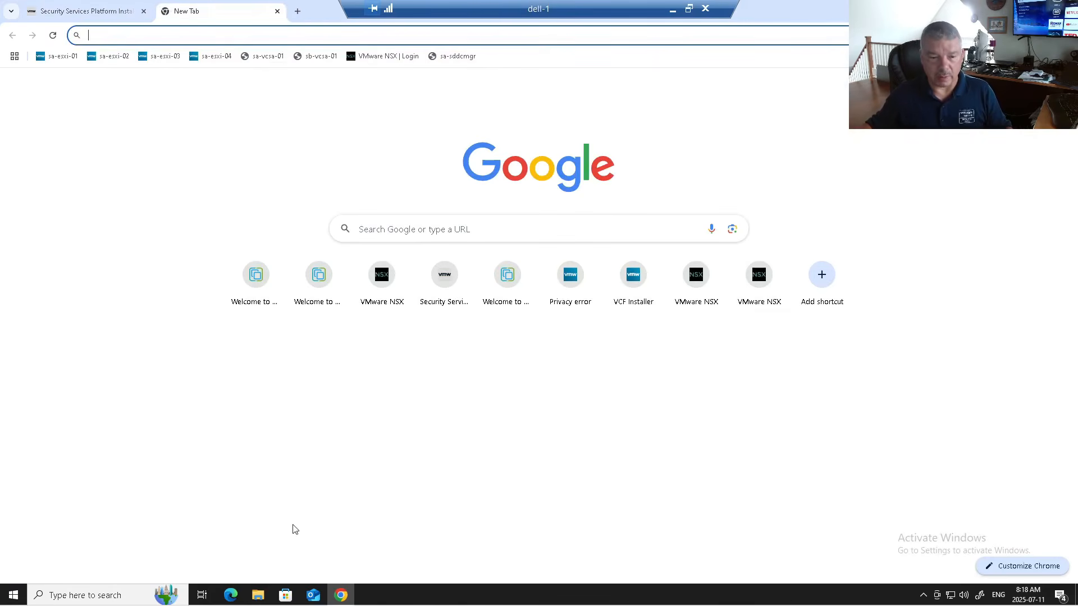
{"action": "left_click", "coordinate": [259, 596]}
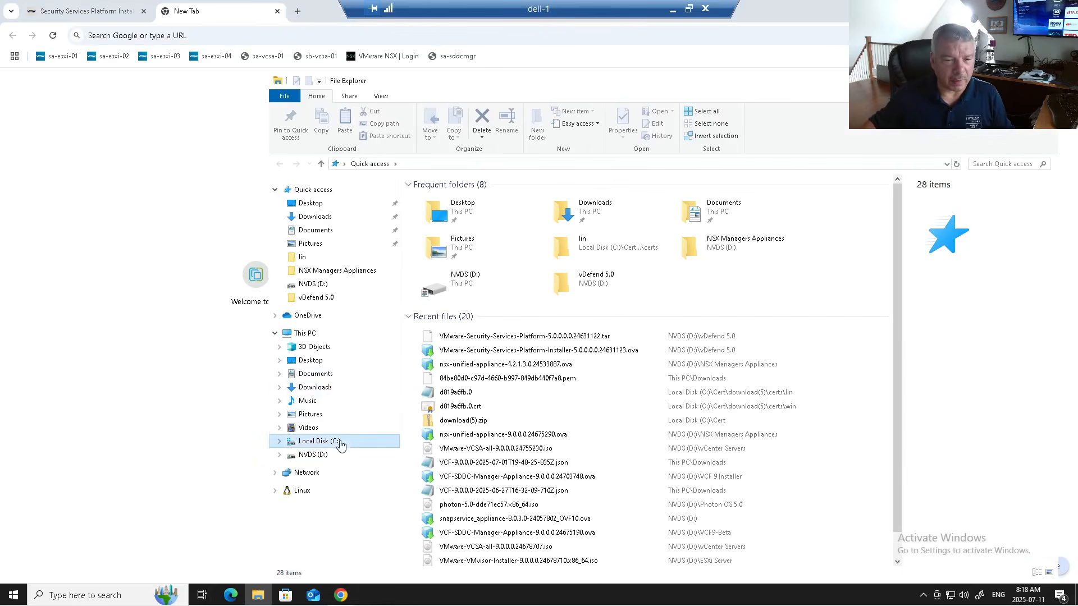
{"action": "left_click", "coordinate": [339, 441]}
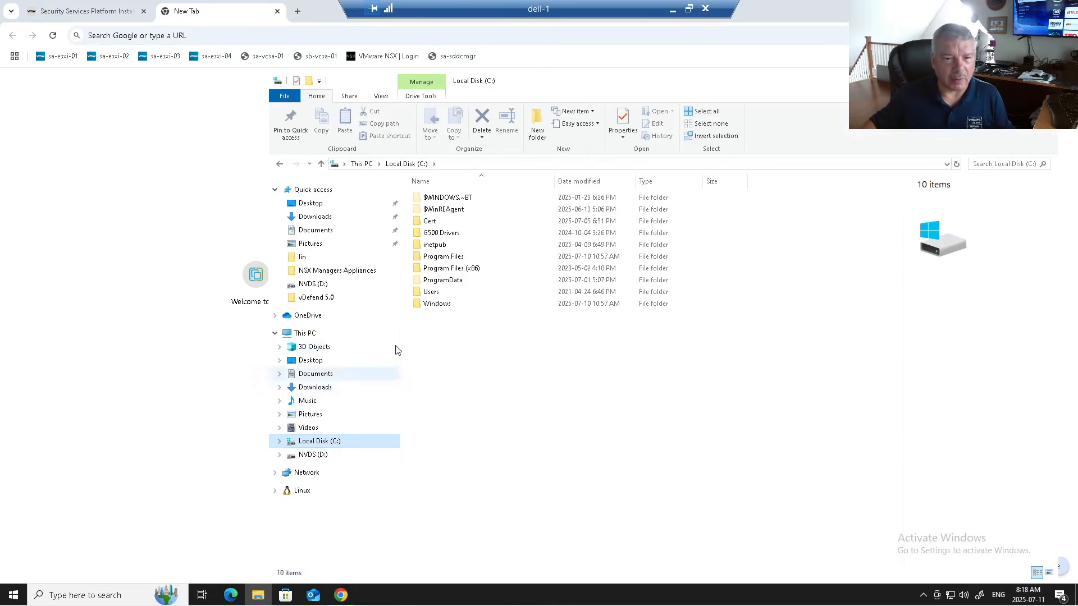
{"action": "double_click", "coordinate": [427, 221]}
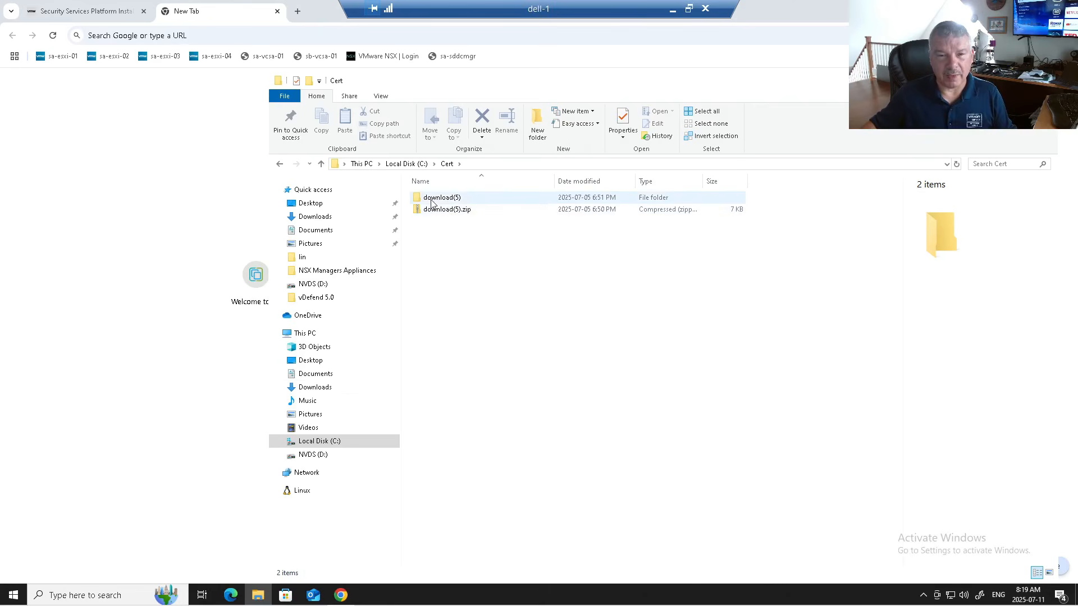
{"action": "double_click", "coordinate": [431, 200]}
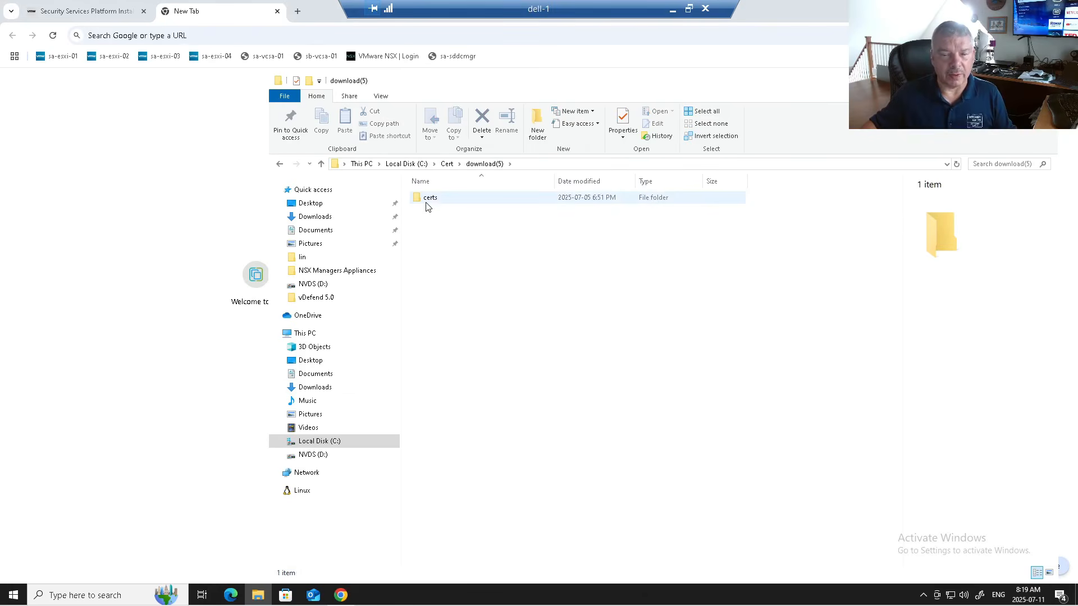
{"action": "double_click", "coordinate": [427, 202]}
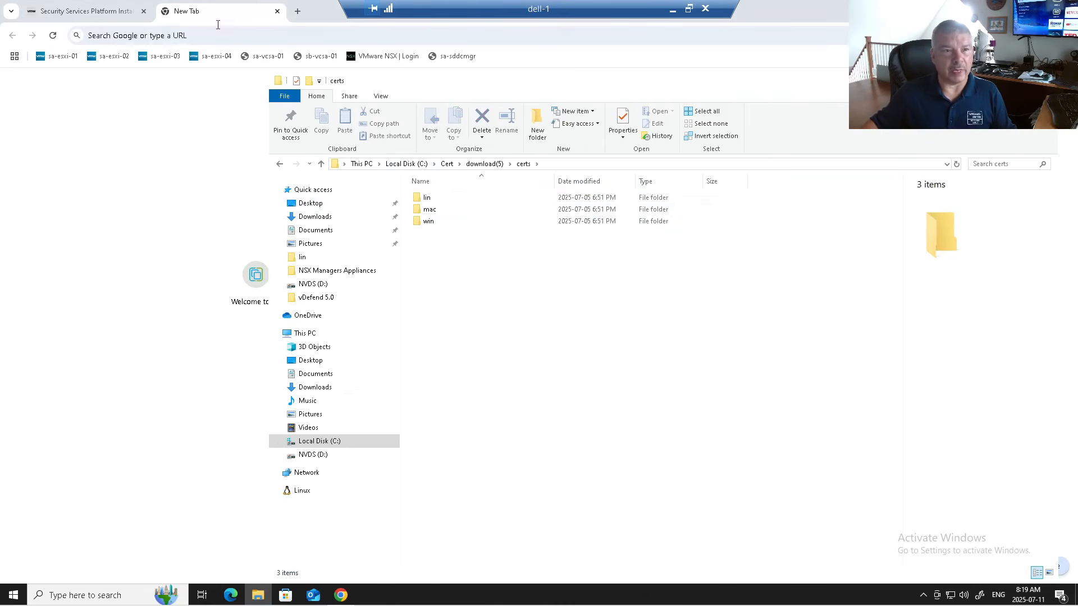
- Load certificate d819a6fb.0.crt from C:\Cert\download(5)\certs\win and connect to vCenter
{"action": "left_click", "coordinate": [277, 12]}
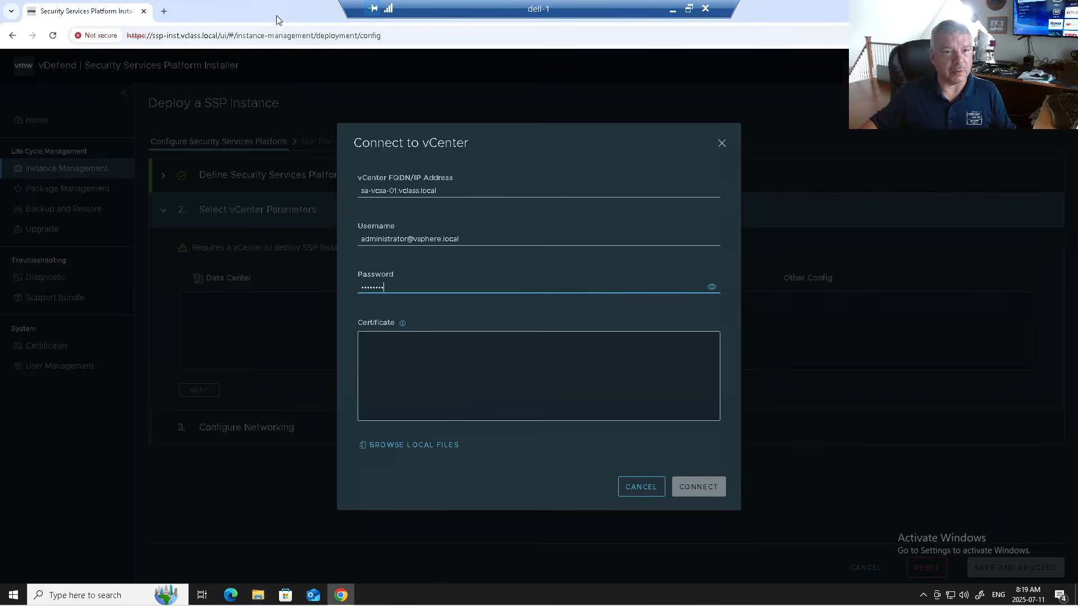
{"action": "left_click", "coordinate": [415, 445]}
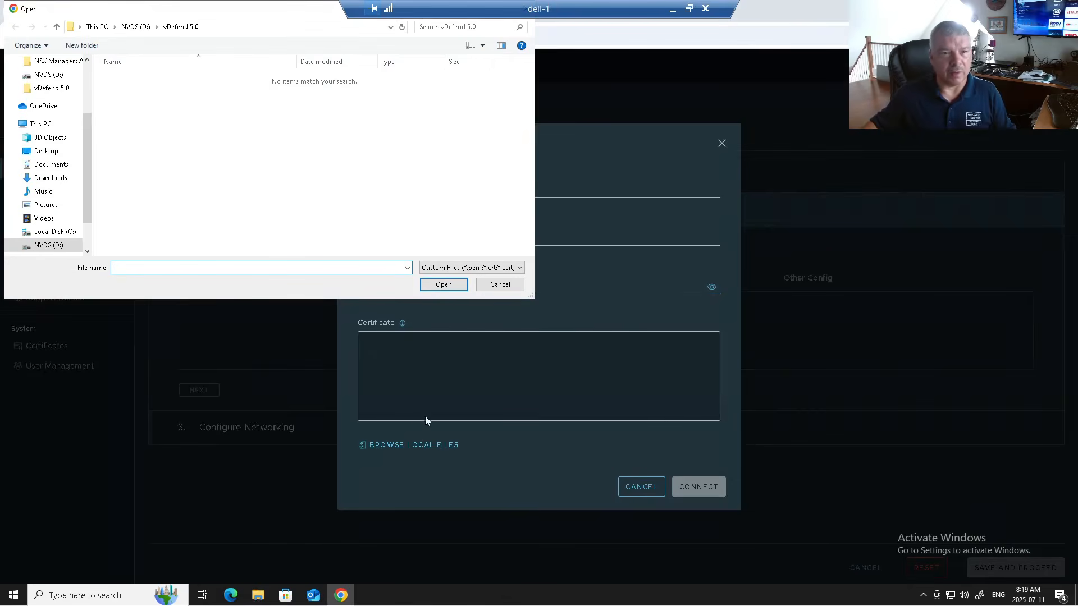
{"action": "left_click", "coordinate": [53, 231]}
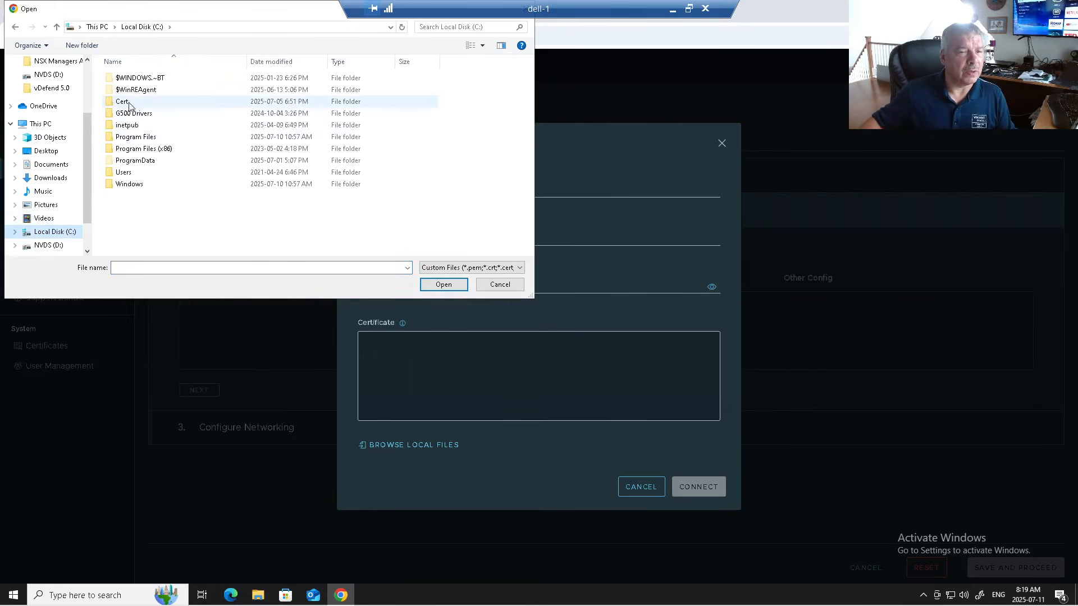
{"action": "double_click", "coordinate": [134, 104]}
{"action": "double_click", "coordinate": [135, 79]}
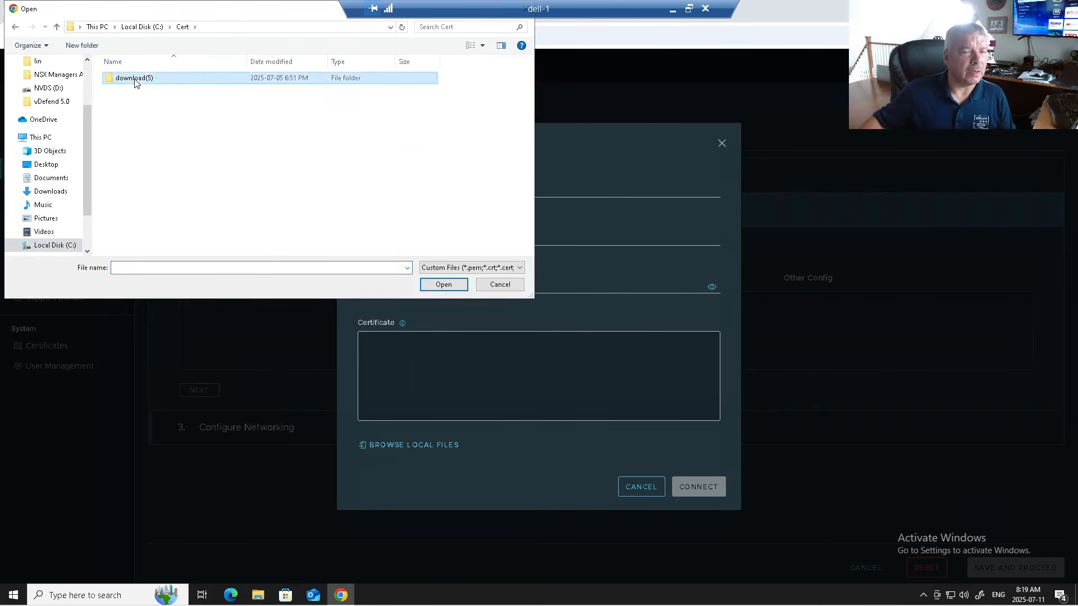
{"action": "double_click", "coordinate": [135, 82]}
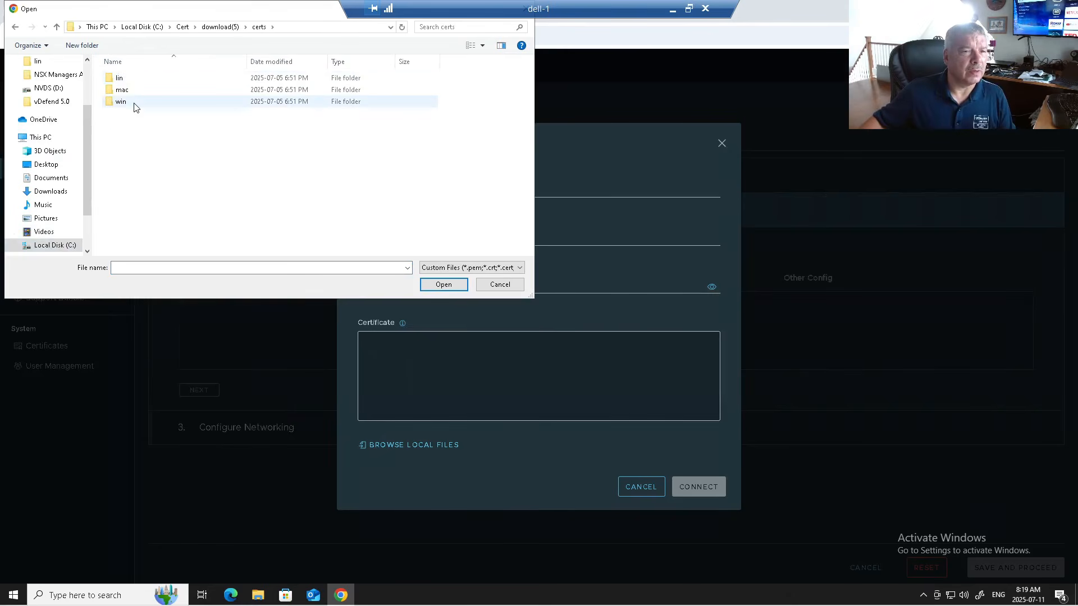
{"action": "double_click", "coordinate": [128, 103]}
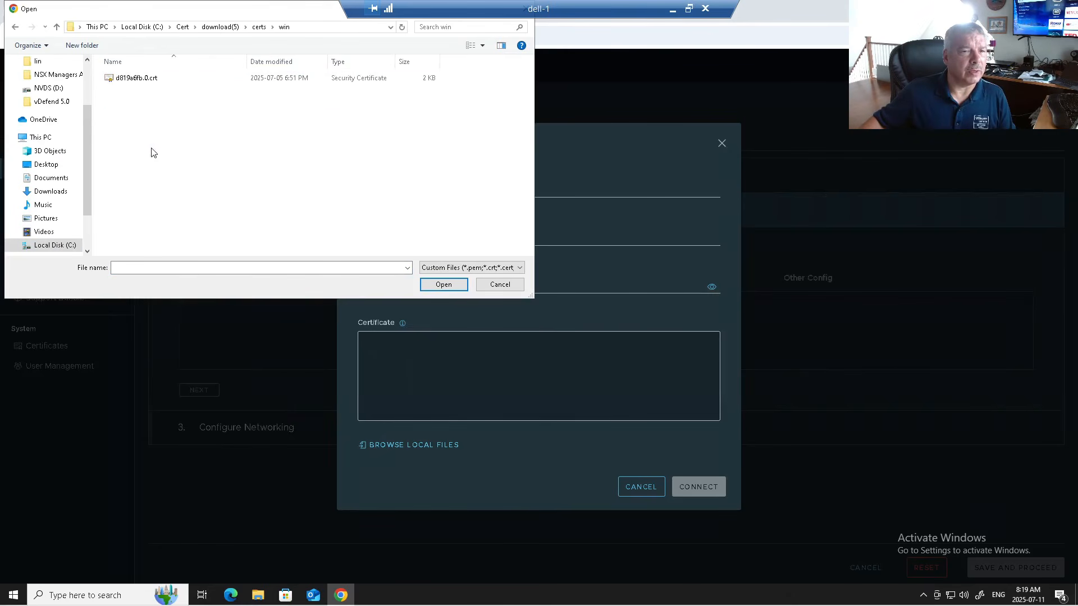
{"action": "left_click", "coordinate": [142, 84]}
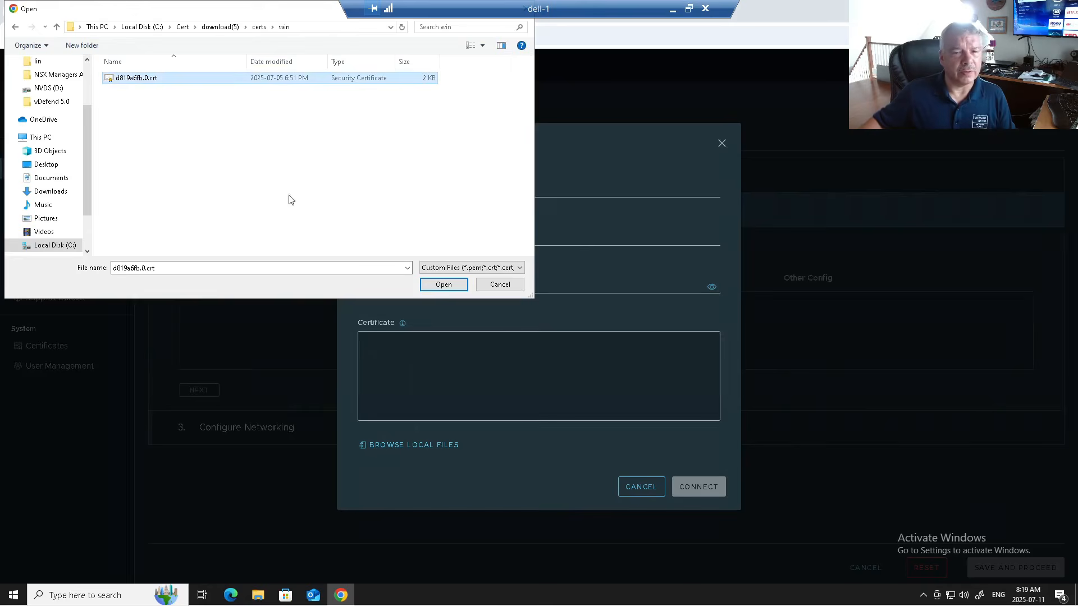
{"action": "left_click", "coordinate": [444, 286]}
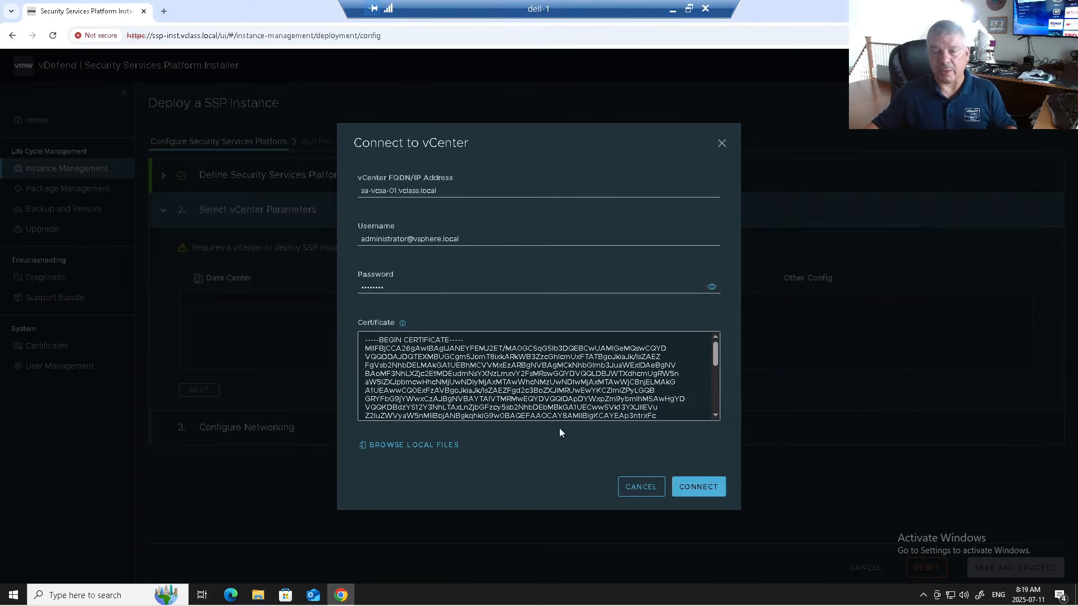
{"action": "left_click", "coordinate": [695, 487]}
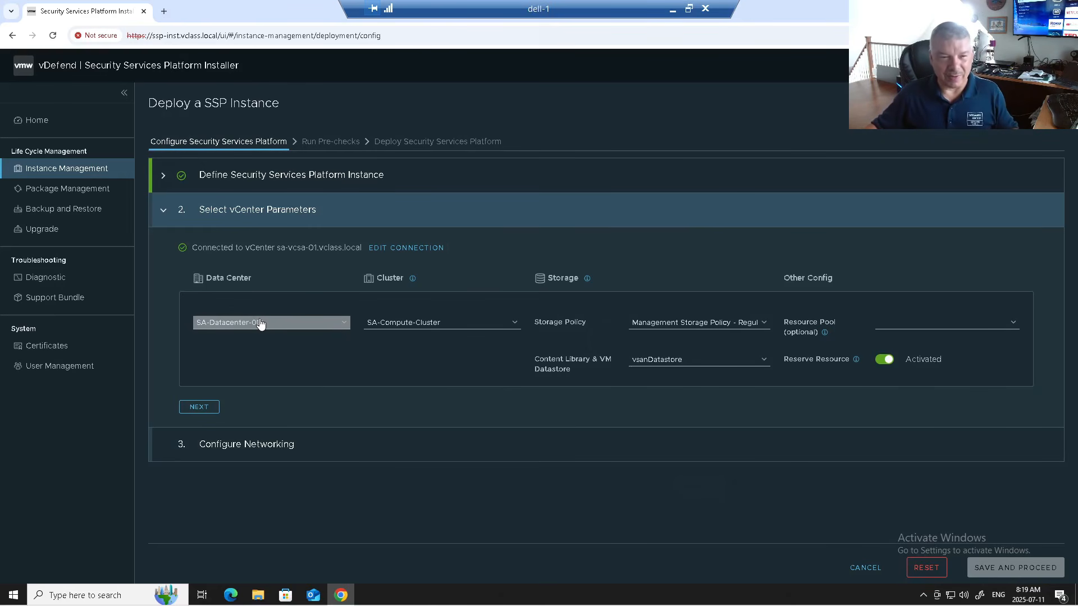
- Check the available clusters once connected, then open a blank browser tab
{"action": "left_click", "coordinate": [442, 326]}
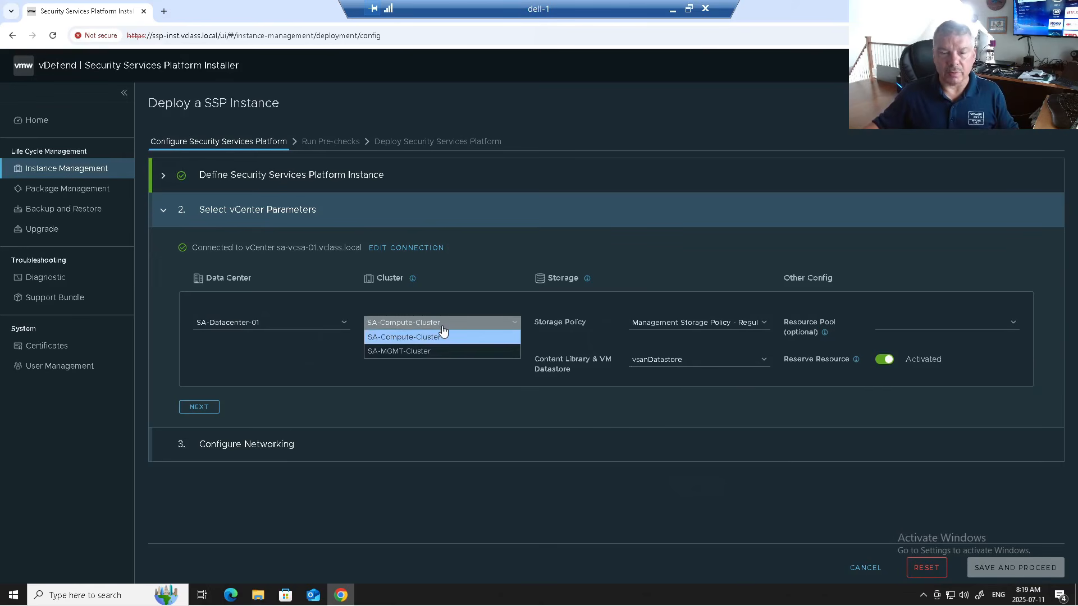
{"action": "left_click", "coordinate": [164, 10]}
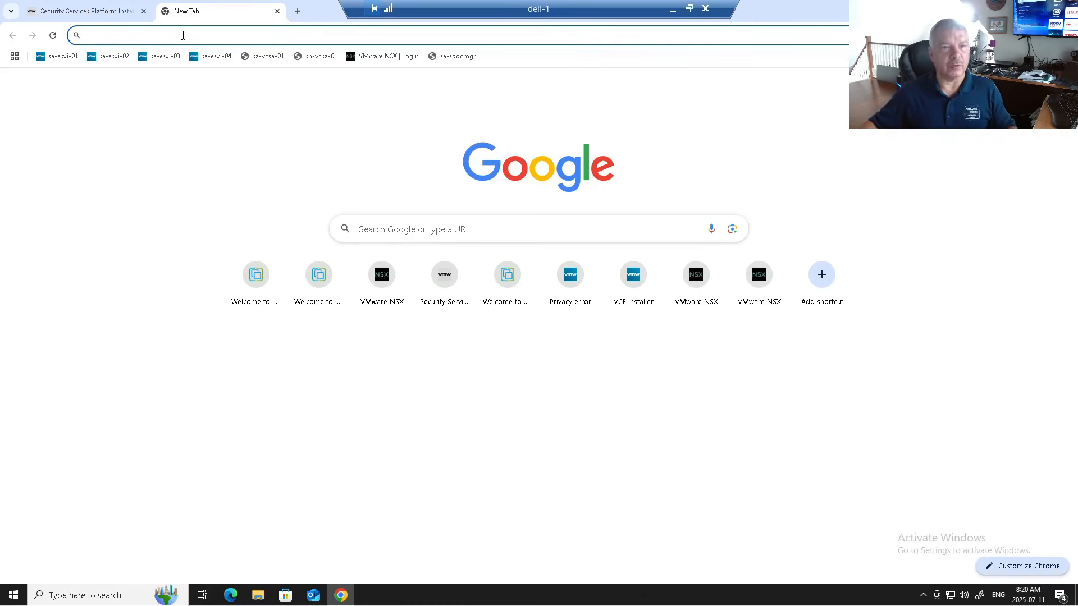
- Go to the sa-vcsa-01 vCenter welcome page and launch the vSphere Client
{"action": "left_click", "coordinate": [183, 35]}
{"action": "type", "text": "sa-vcsa-01.vclass.local"}
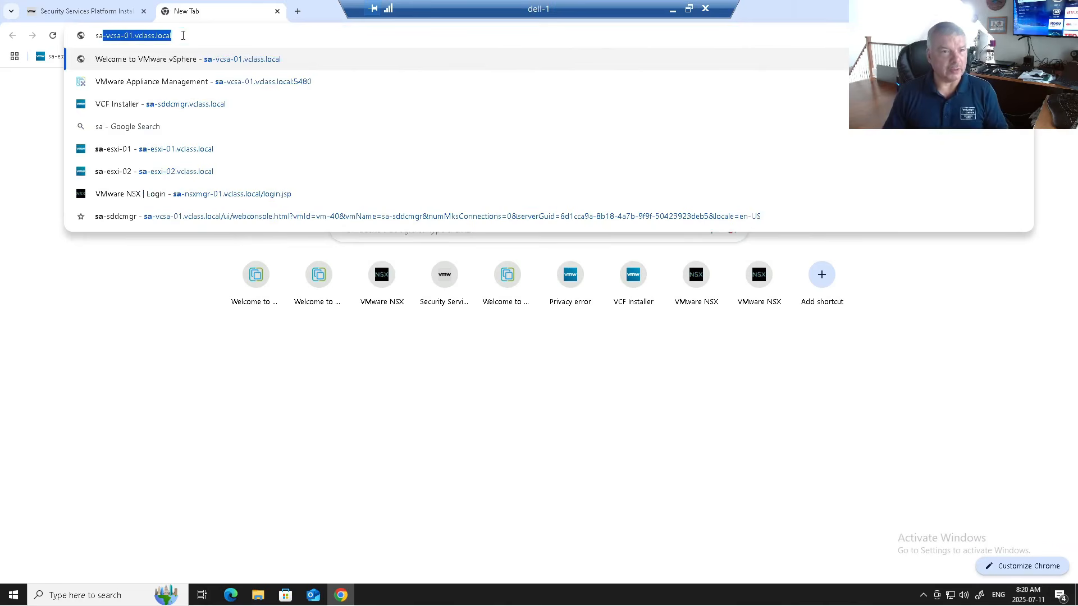
{"action": "key", "text": "Return"}
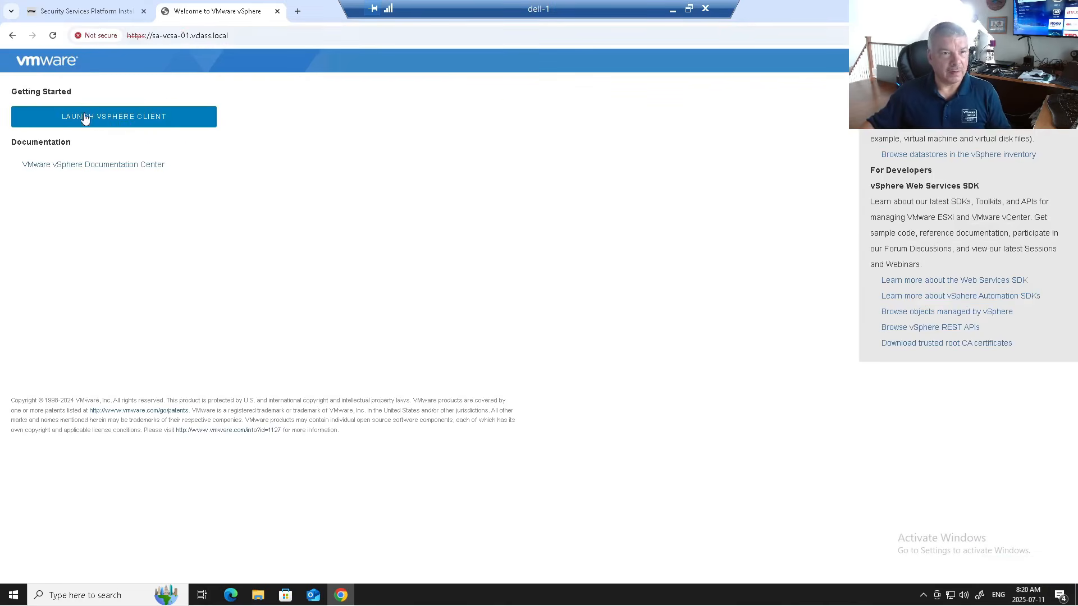
{"action": "left_click", "coordinate": [90, 122]}
- Sign in as the vsphere.local administrator, fixing the capital V, with the account password
{"action": "left_click", "coordinate": [109, 291]}
{"action": "type", "text": "administrator@Vsphe"}
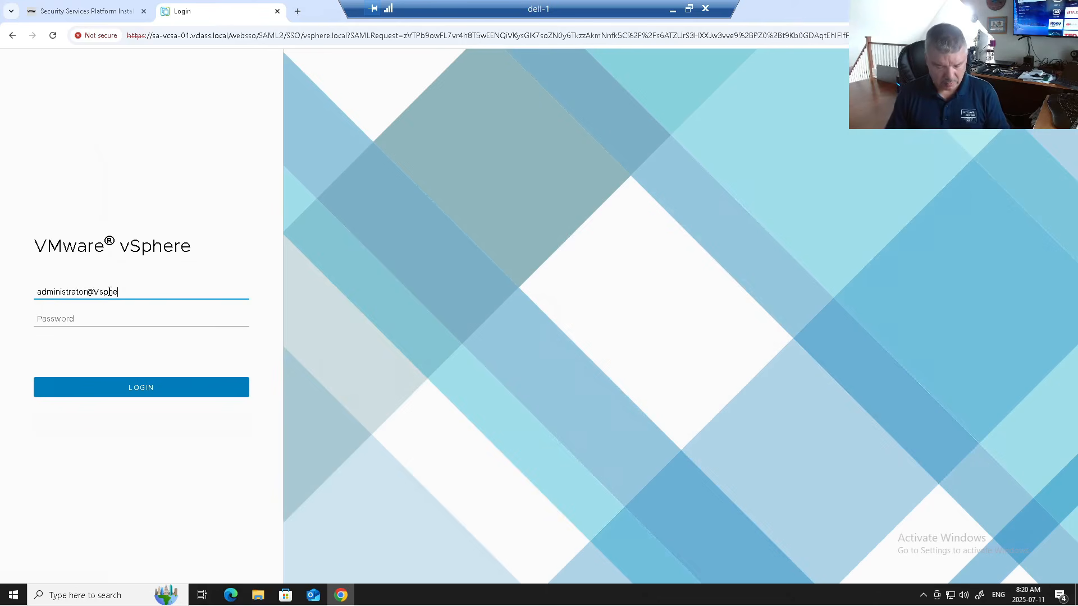
{"action": "type", "text": "re.local"}
{"action": "key", "text": "Tab"}
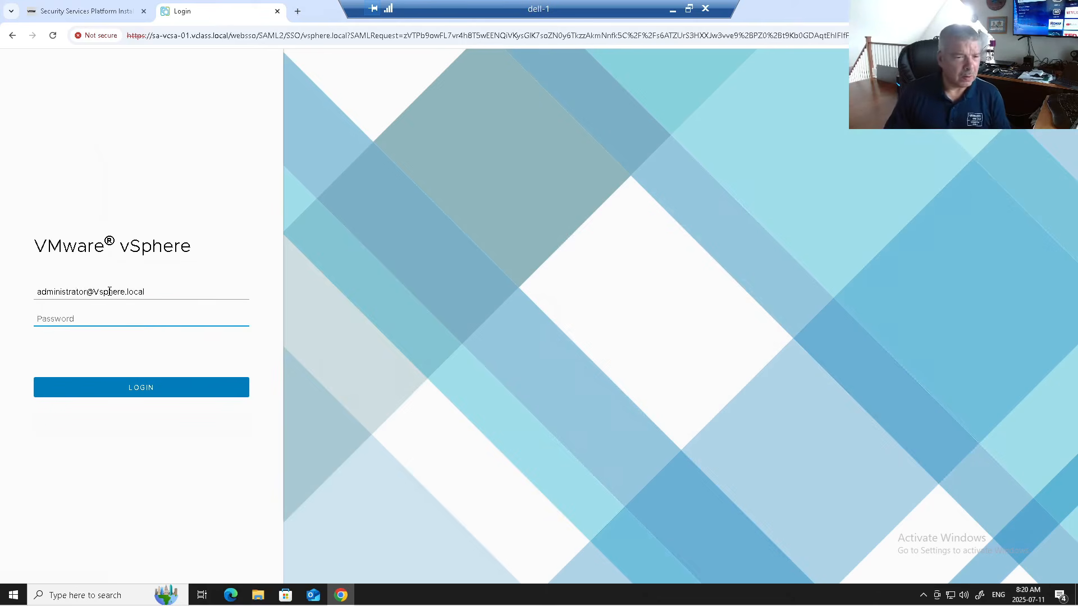
{"action": "left_click", "coordinate": [94, 291]}
{"action": "key", "text": "BackSpace"}
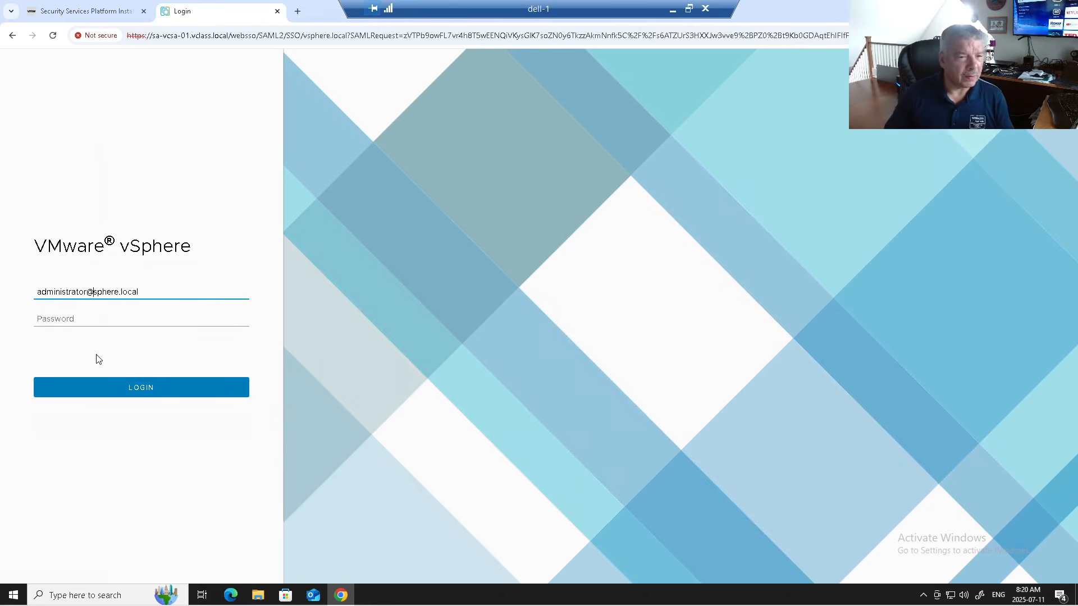
{"action": "type", "text": "v"}
{"action": "left_click", "coordinate": [73, 318]}
{"action": "type", "text": "VMware1!"}
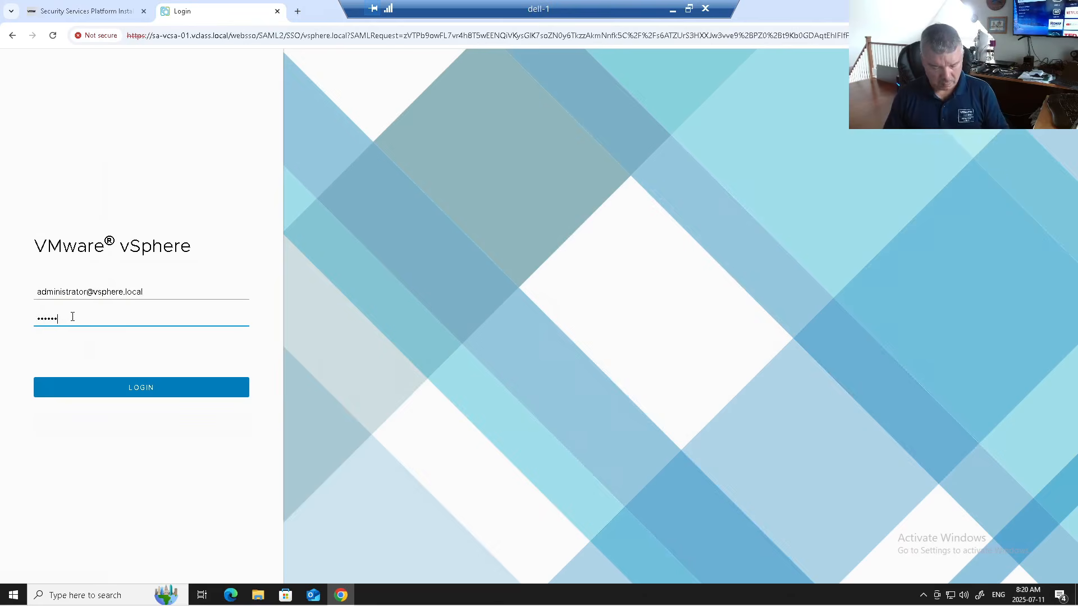
{"action": "key", "text": "Return"}
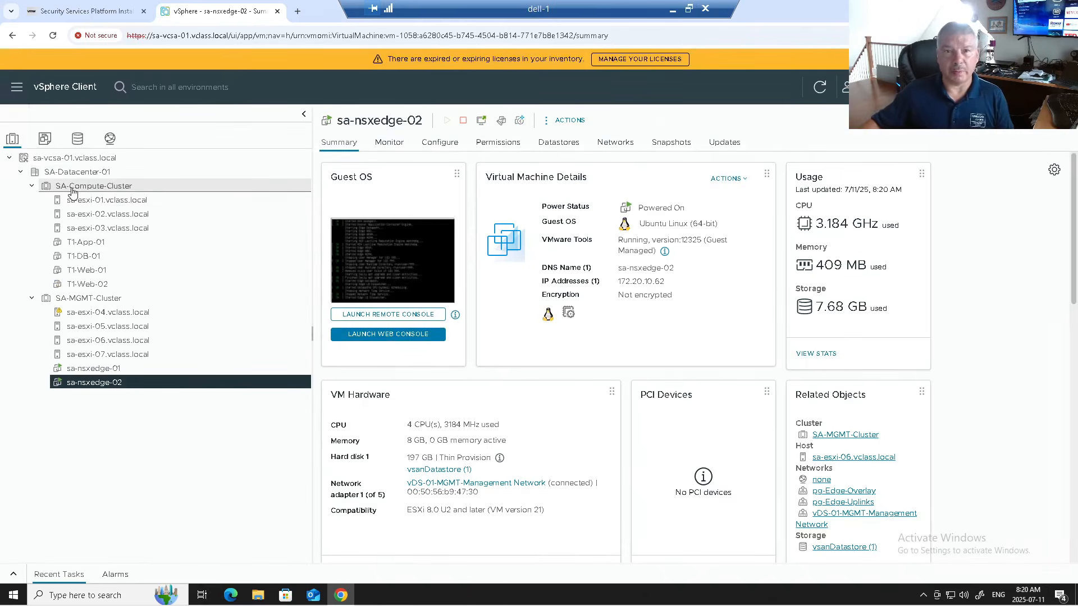
- Inspect SA-MGMT-Cluster and host sa-esxi-04.vclass.local in the vSphere Client inventory
{"action": "left_click", "coordinate": [31, 186]}
{"action": "left_click", "coordinate": [73, 201]}
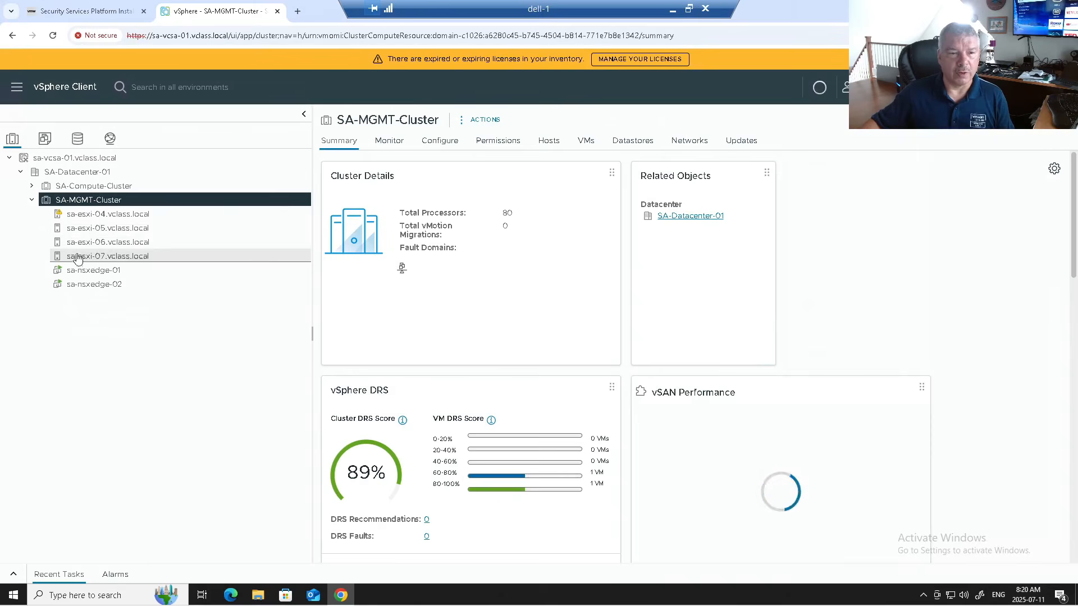
{"action": "left_click", "coordinate": [140, 214]}
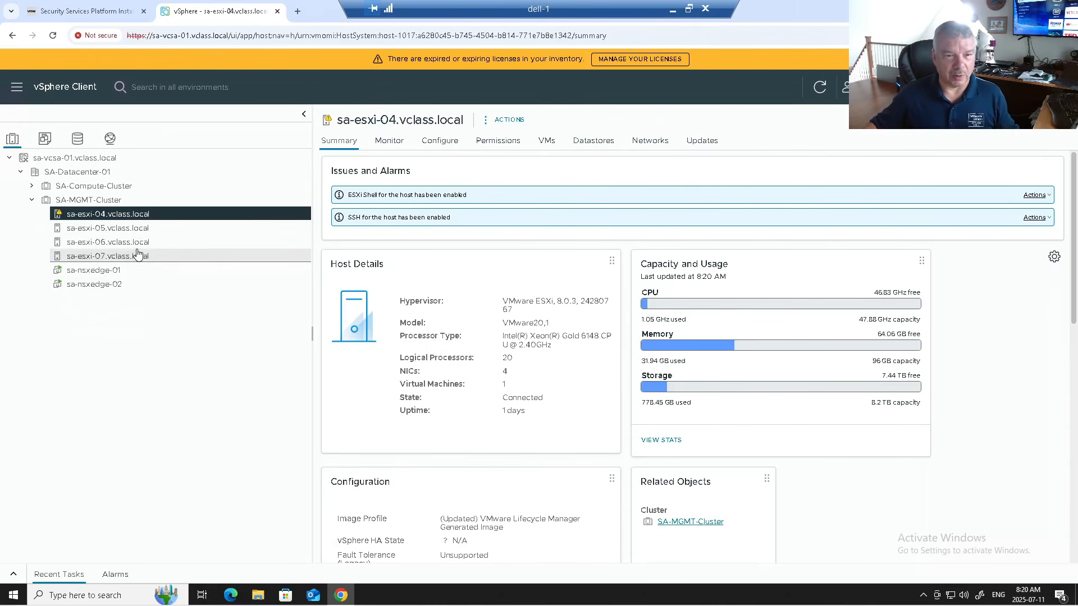
- Set the installer's Cluster to SA-MGMT-Cluster
{"action": "left_click", "coordinate": [112, 16]}
{"action": "left_click", "coordinate": [452, 328]}
{"action": "left_click", "coordinate": [431, 352]}
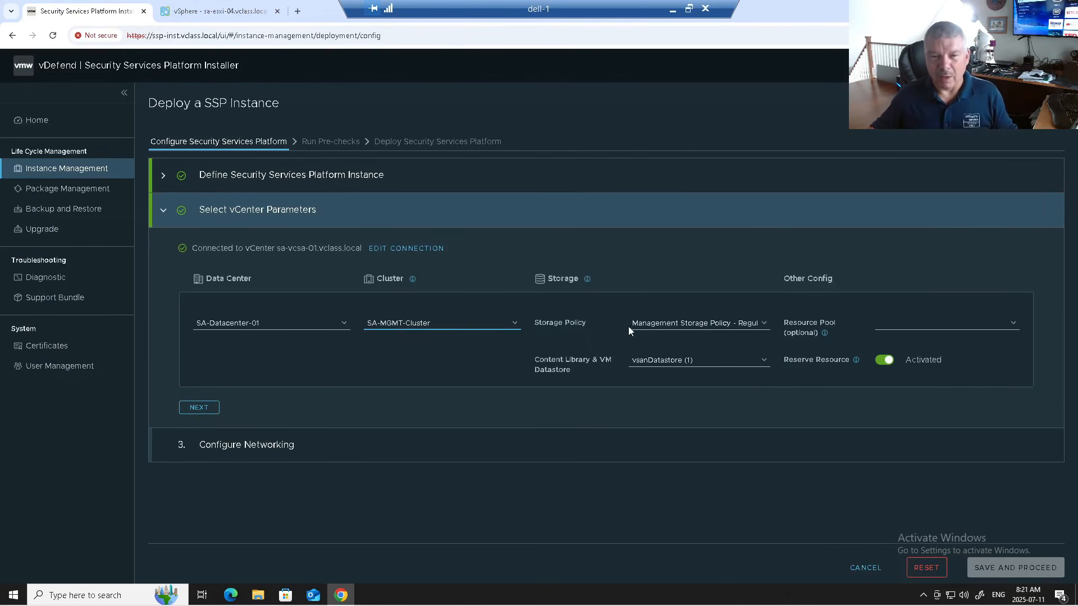
- Choose vSAN Default Storage Policy and keep vsanDatastore (1) as the datastore
{"action": "left_click", "coordinate": [659, 329]}
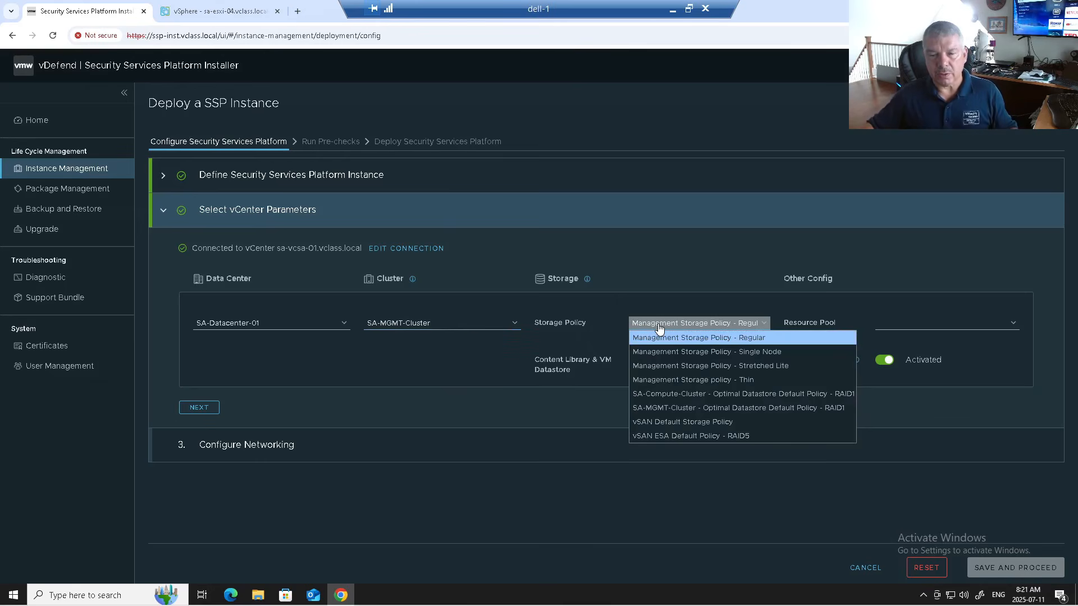
{"action": "left_click", "coordinate": [681, 422]}
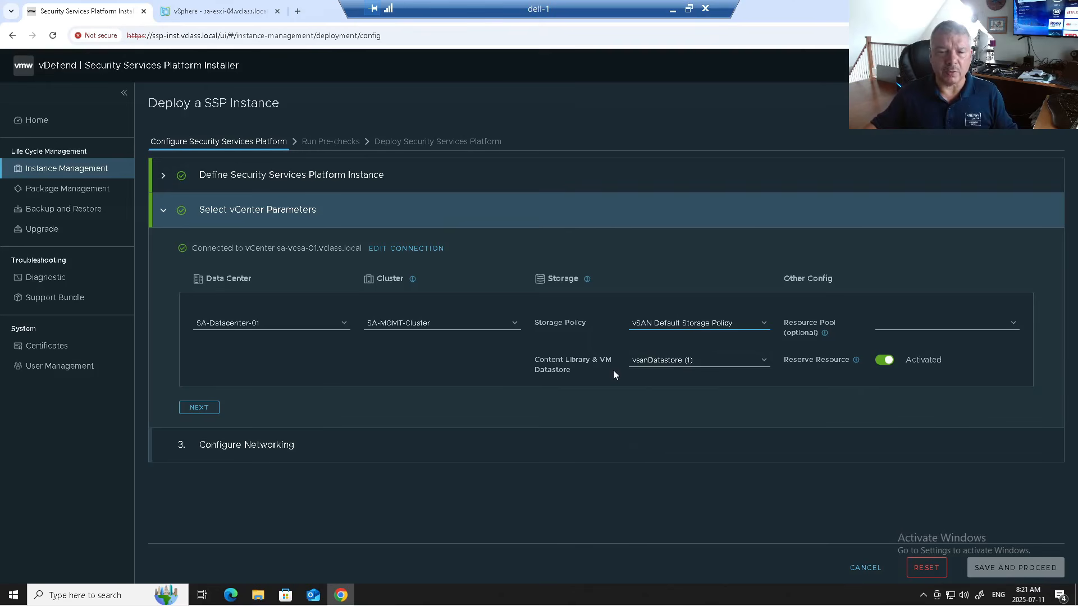
{"action": "left_click", "coordinate": [670, 366]}
{"action": "left_click", "coordinate": [675, 367]}
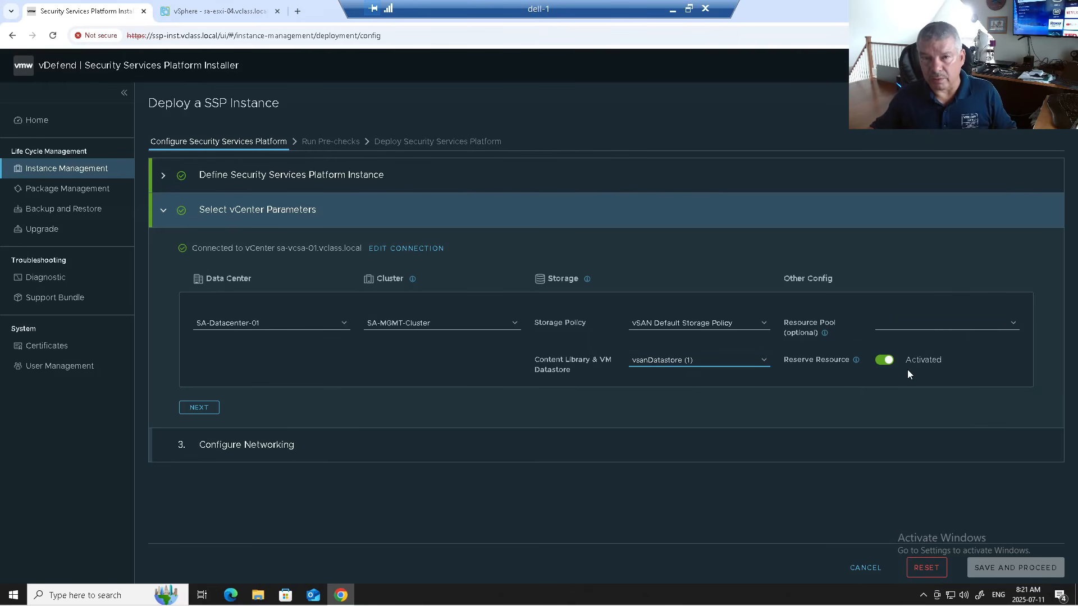
- Deactivate Reserve Resource after reading its explanation, then proceed to Configure Networking
{"action": "left_click", "coordinate": [855, 360]}
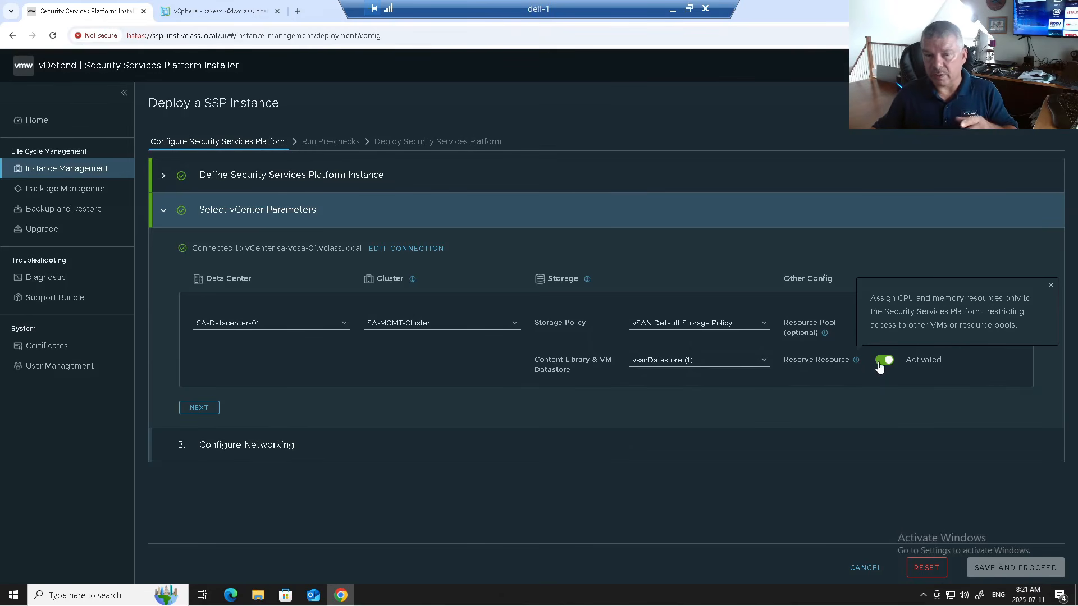
{"action": "left_click", "coordinate": [883, 361]}
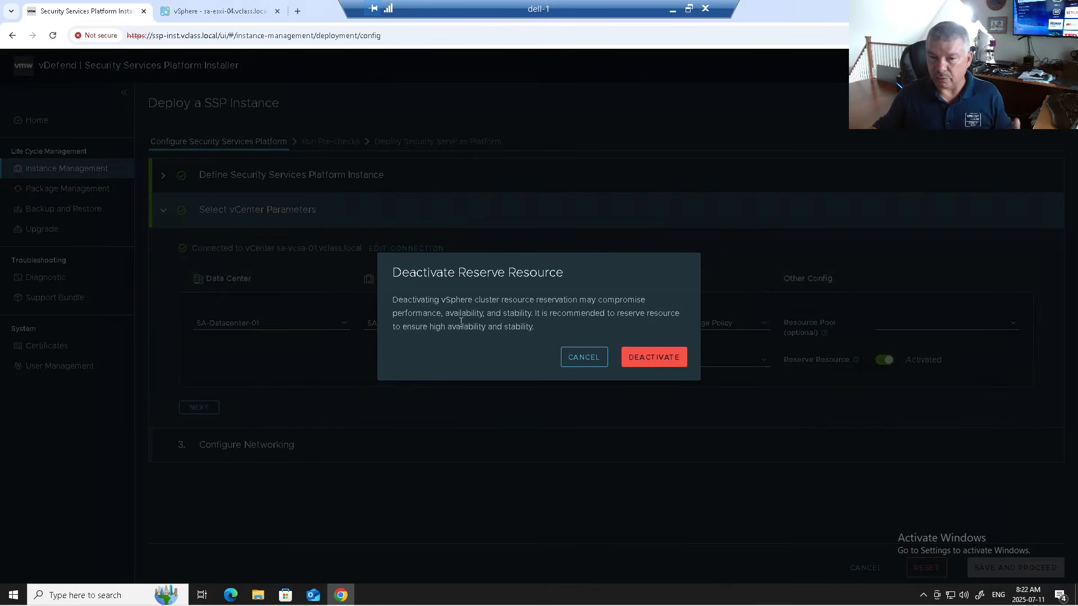
{"action": "left_click", "coordinate": [660, 360]}
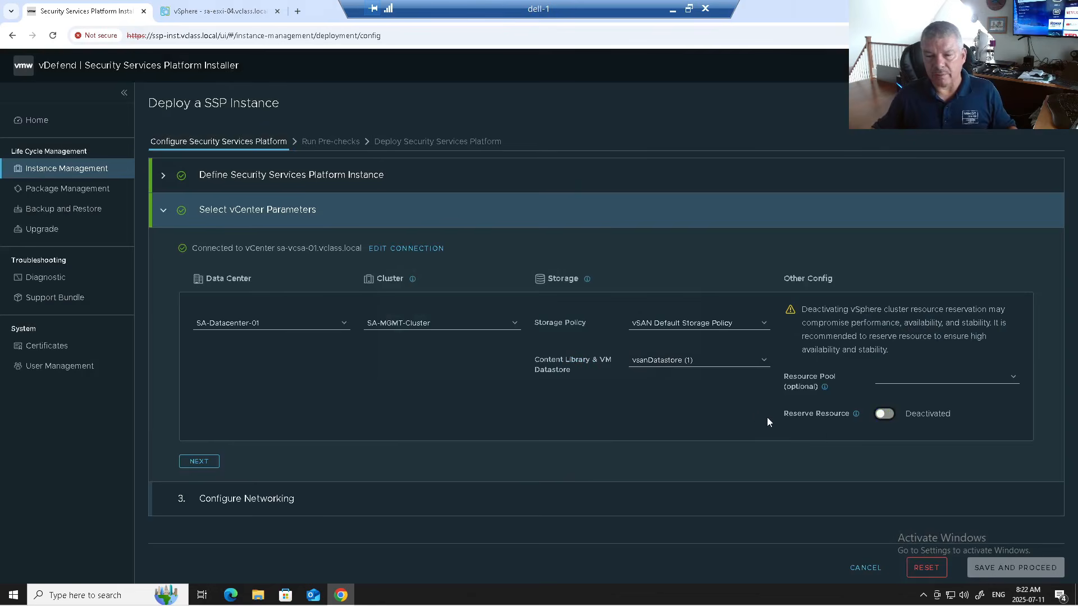
{"action": "left_click", "coordinate": [200, 462]}
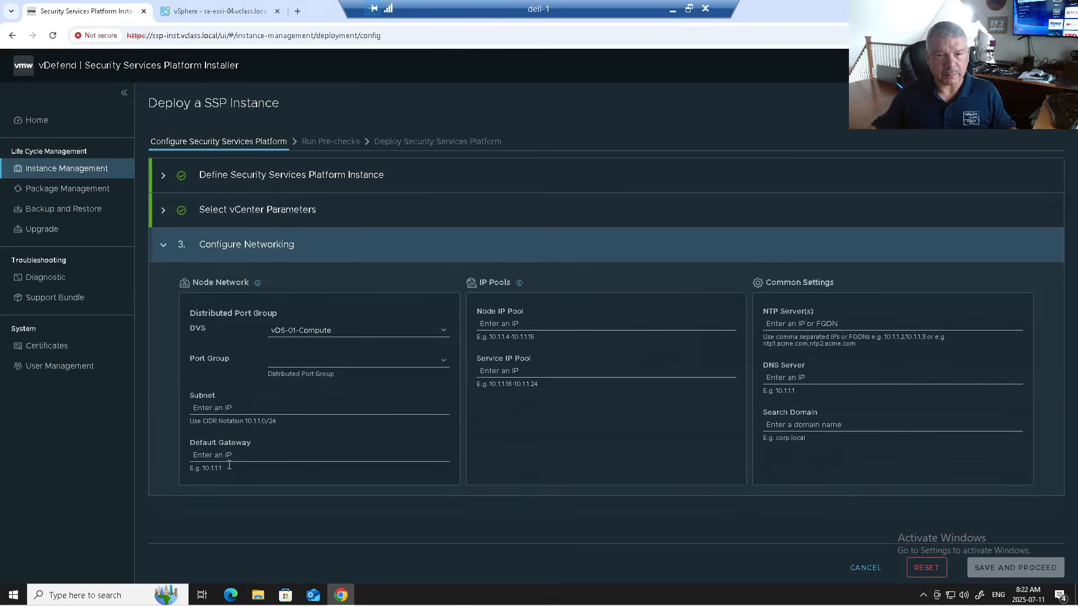
- Select distributed switch vDS-01-MGMT with its Management Network port group
{"action": "left_click", "coordinate": [354, 332]}
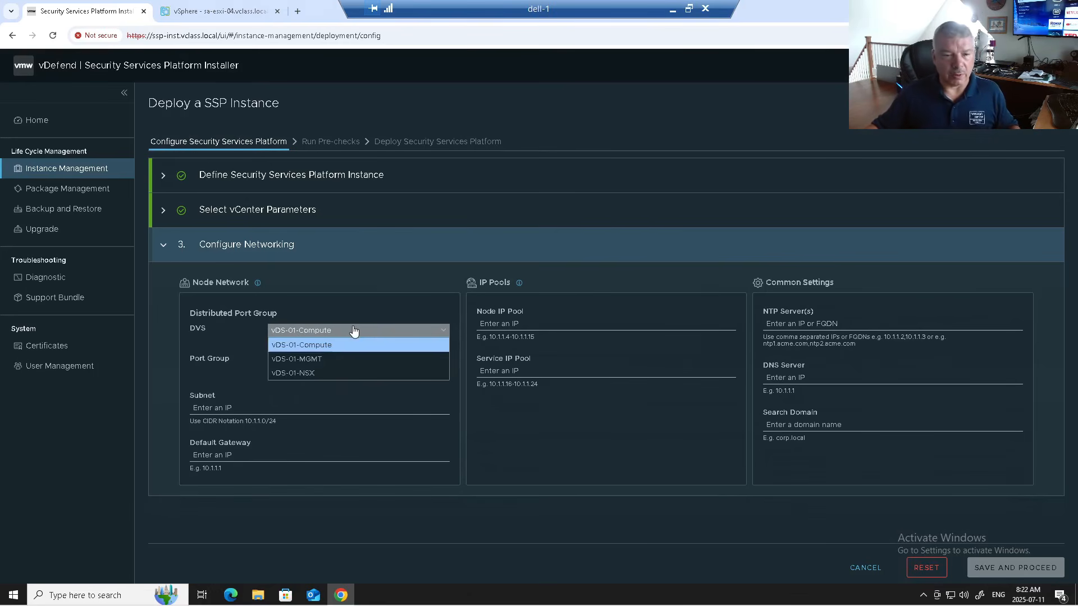
{"action": "left_click", "coordinate": [329, 364]}
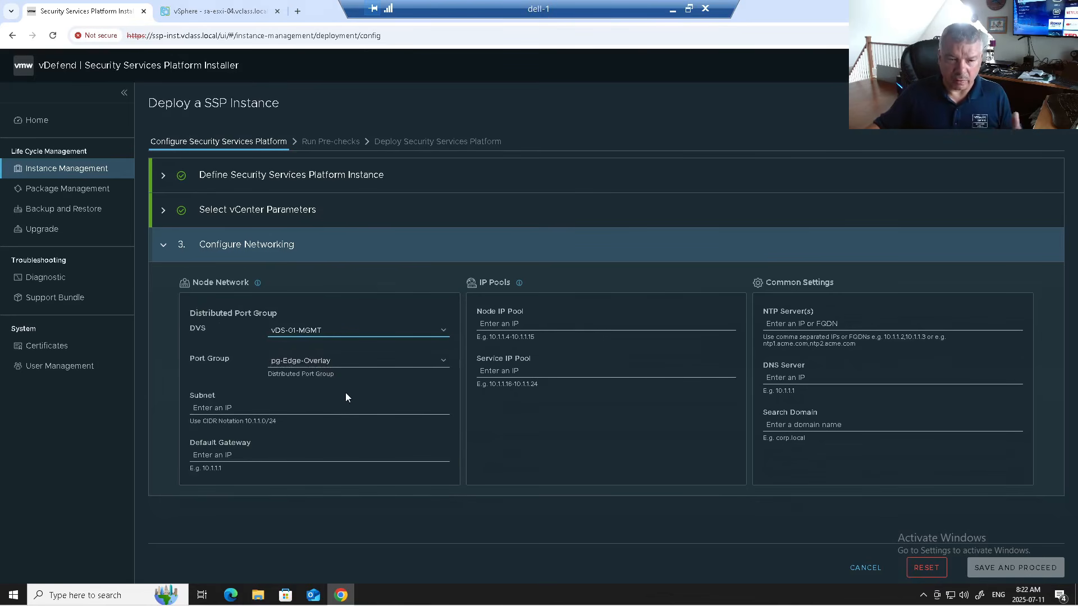
{"action": "left_click", "coordinate": [334, 360]}
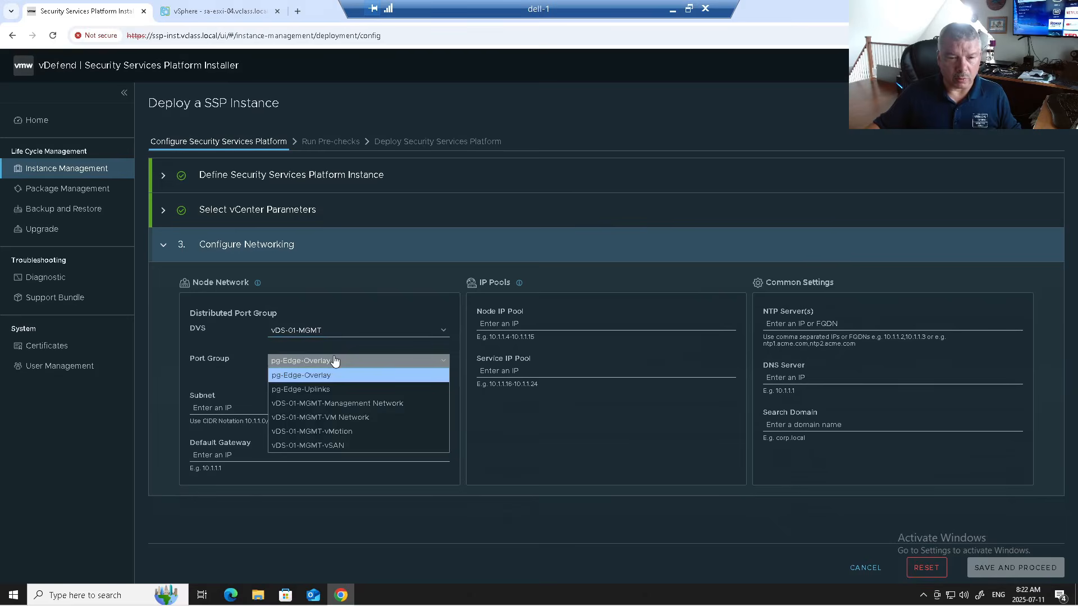
{"action": "left_click", "coordinate": [355, 404]}
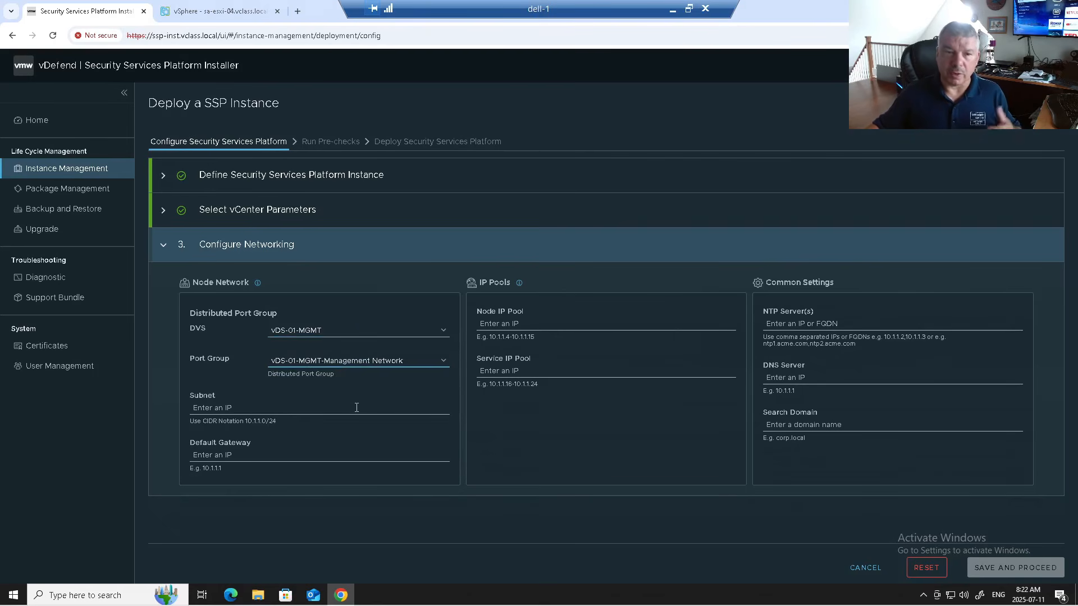
- Set node subnet 172.20.10.0/24 and default gateway 172.20.10.10
{"action": "left_click", "coordinate": [296, 407]}
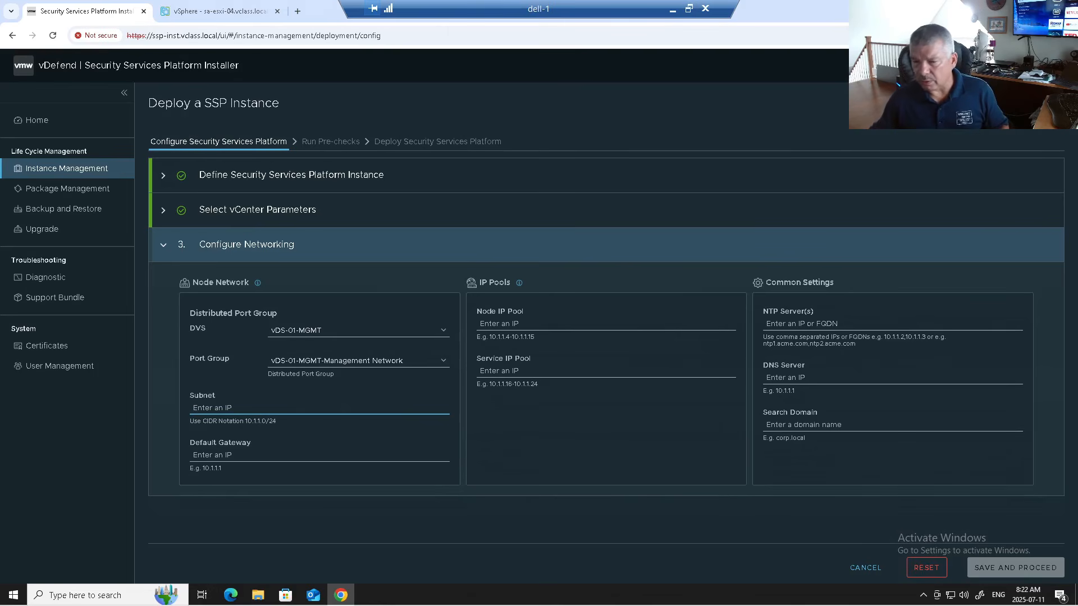
{"action": "type", "text": "172.20.10.0/24"}
{"action": "key", "text": "Tab"}
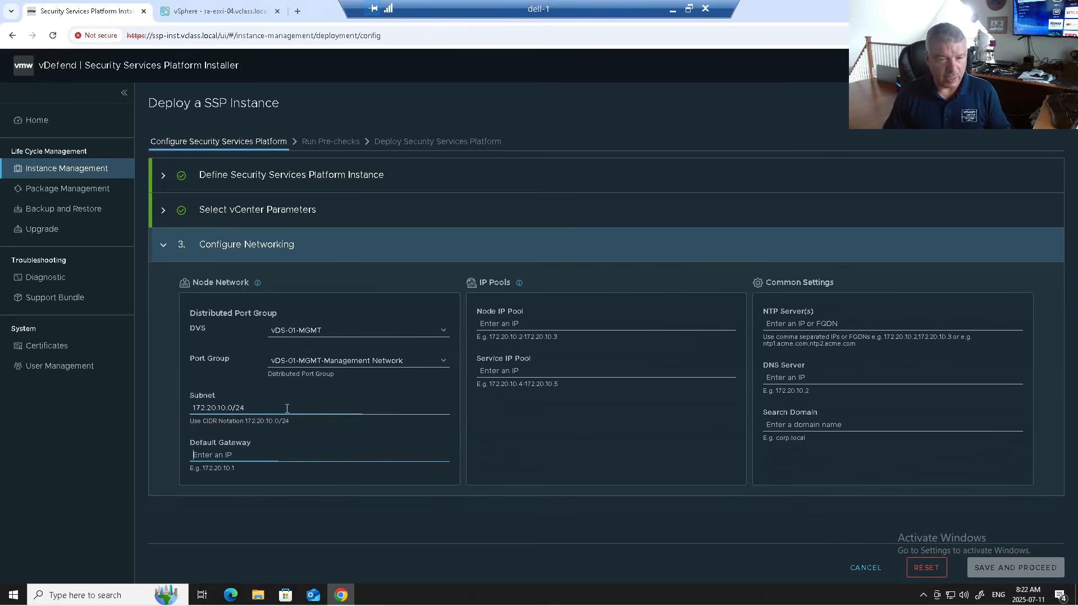
{"action": "type", "text": "172.20.10.10"}
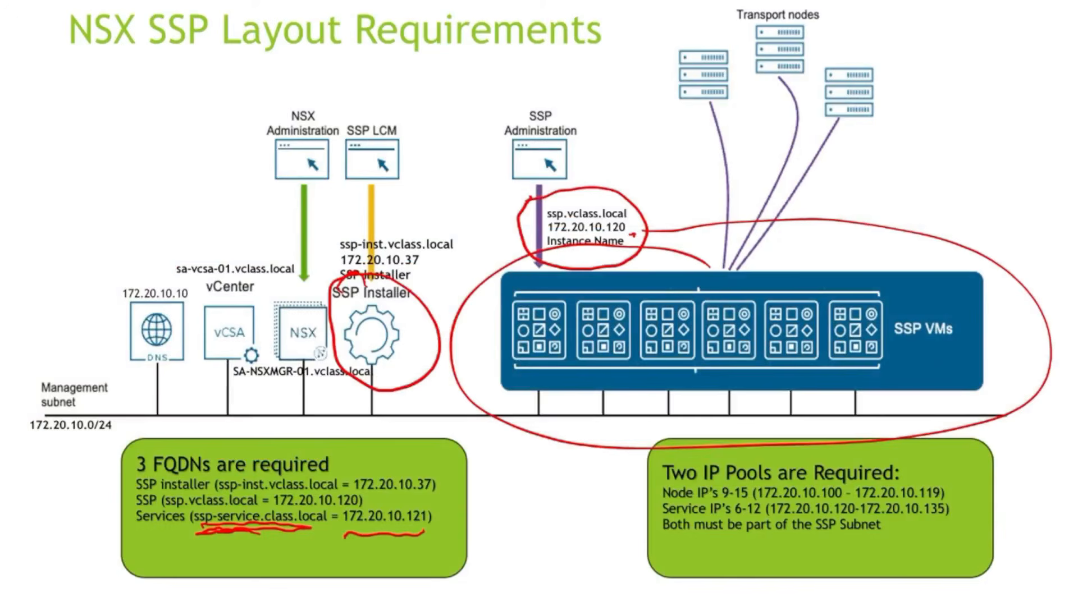
- Ink-mark the node and service IP pool ranges, ssp.vclass.local and 172.20.10.120 on the slide
{"action": "mouse_move", "coordinate": [903, 471]}
{"action": "left_mouse_down"}
{"action": "mouse_move", "coordinate": [954, 501]}
{"action": "mouse_move", "coordinate": [654, 488]}
{"action": "mouse_move", "coordinate": [926, 477]}
{"action": "left_mouse_up"}
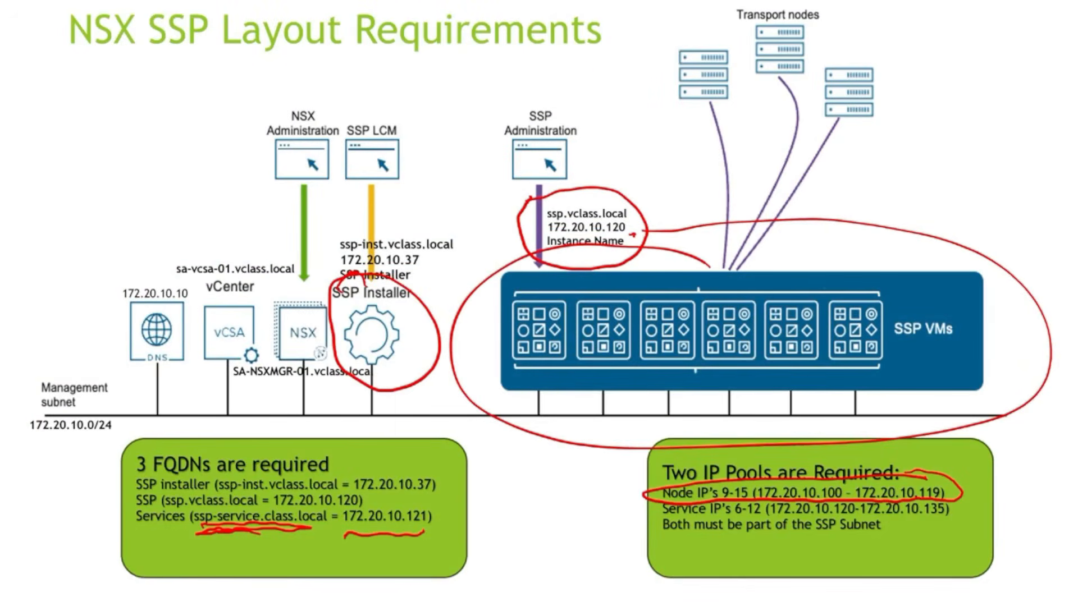
{"action": "mouse_move", "coordinate": [766, 513]}
{"action": "left_mouse_down"}
{"action": "mouse_move", "coordinate": [894, 522]}
{"action": "mouse_move", "coordinate": [930, 520]}
{"action": "mouse_move", "coordinate": [956, 502]}
{"action": "left_mouse_up"}
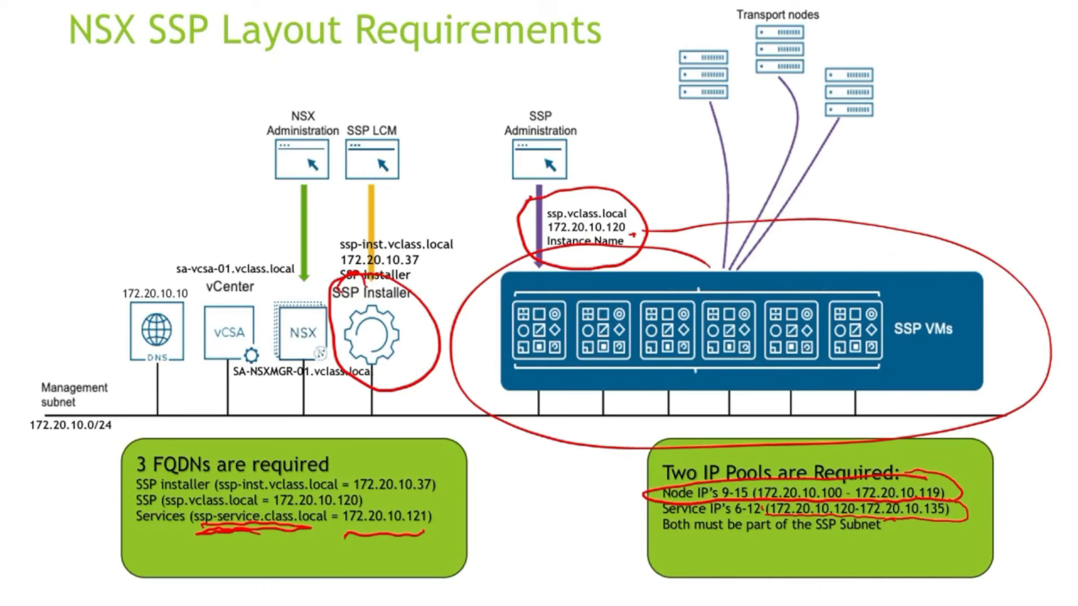
{"action": "mouse_move", "coordinate": [844, 517]}
{"action": "left_mouse_down"}
{"action": "mouse_move", "coordinate": [871, 577]}
{"action": "mouse_move", "coordinate": [843, 535]}
{"action": "left_mouse_up"}
{"action": "mouse_move", "coordinate": [594, 133]}
{"action": "left_mouse_down"}
{"action": "mouse_move", "coordinate": [617, 209]}
{"action": "mouse_move", "coordinate": [630, 189]}
{"action": "left_mouse_up"}
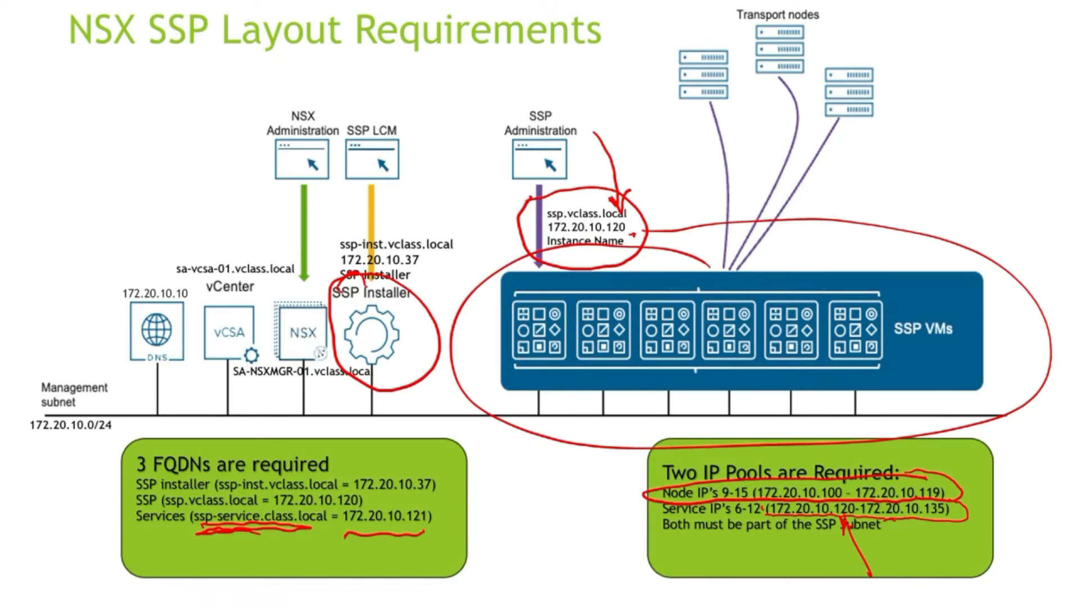
{"action": "left_click_drag", "start_coordinate": [617, 233], "coordinate": [625, 238]}
{"action": "mouse_move", "coordinate": [410, 531]}
{"action": "left_mouse_down"}
{"action": "mouse_move", "coordinate": [432, 528]}
{"action": "mouse_move", "coordinate": [404, 531]}
{"action": "left_mouse_up"}
{"action": "mouse_move", "coordinate": [515, 188]}
{"action": "left_mouse_down"}
{"action": "mouse_move", "coordinate": [551, 172]}
{"action": "mouse_move", "coordinate": [519, 256]}
{"action": "mouse_move", "coordinate": [560, 187]}
{"action": "left_mouse_up"}
{"action": "mouse_move", "coordinate": [169, 495]}
{"action": "left_mouse_down"}
{"action": "mouse_move", "coordinate": [315, 493]}
{"action": "mouse_move", "coordinate": [150, 543]}
{"action": "mouse_move", "coordinate": [224, 497]}
{"action": "left_mouse_up"}
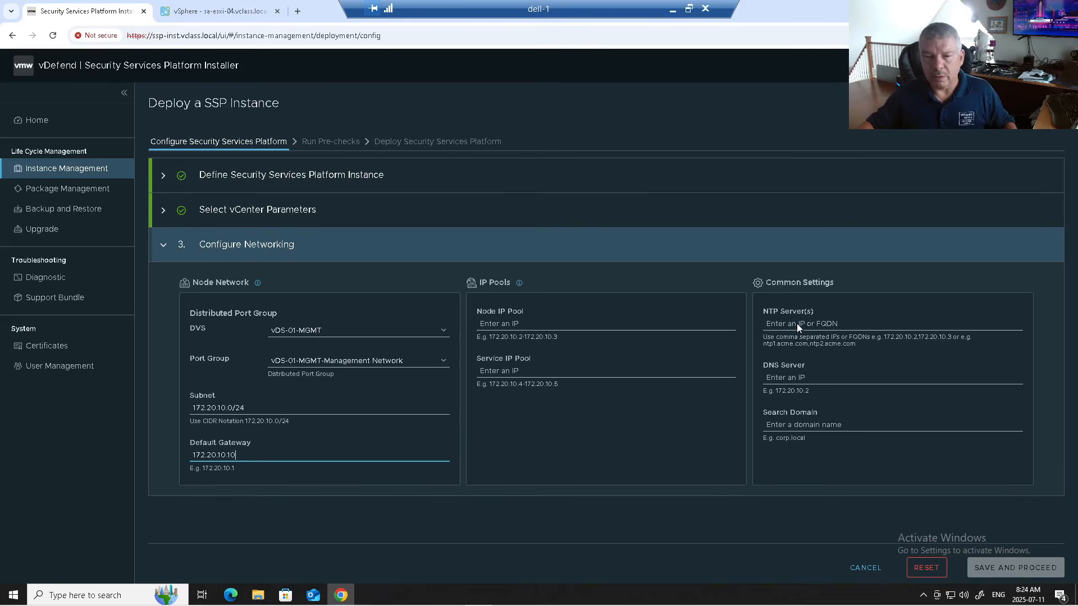
- Enter the Node IP Pool range 172.20.10.100-172.20.10.119
{"action": "left_click", "coordinate": [797, 324]}
{"action": "left_click", "coordinate": [512, 324]}
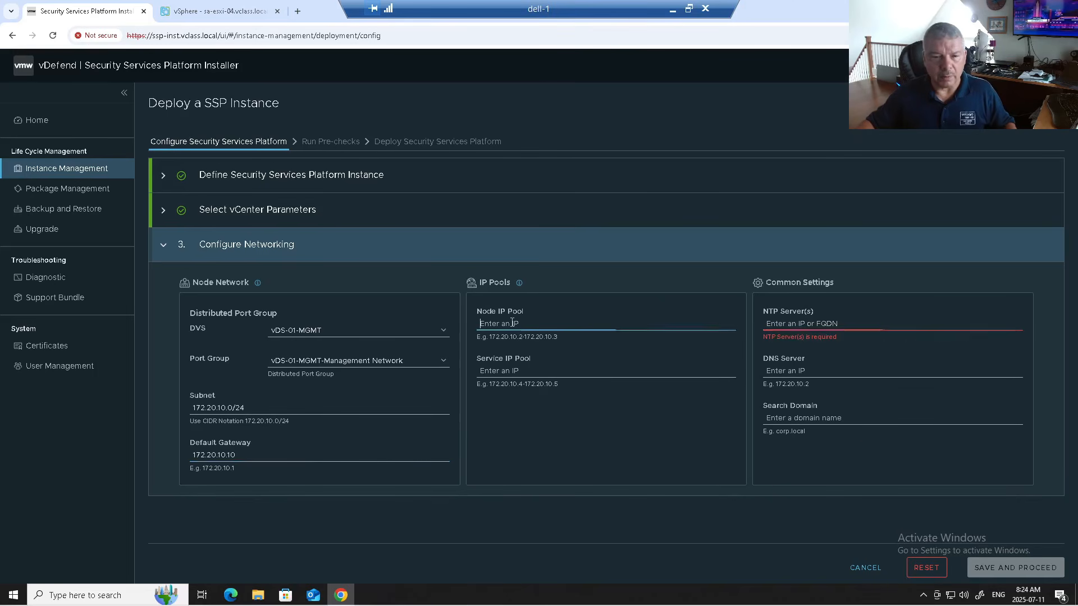
{"action": "type", "text": "172"}
{"action": "type", "text": ".20"}
{"action": "type", "text": ".10.100"}
{"action": "type", "text": "-"}
{"action": "type", "text": "72.20.10."}
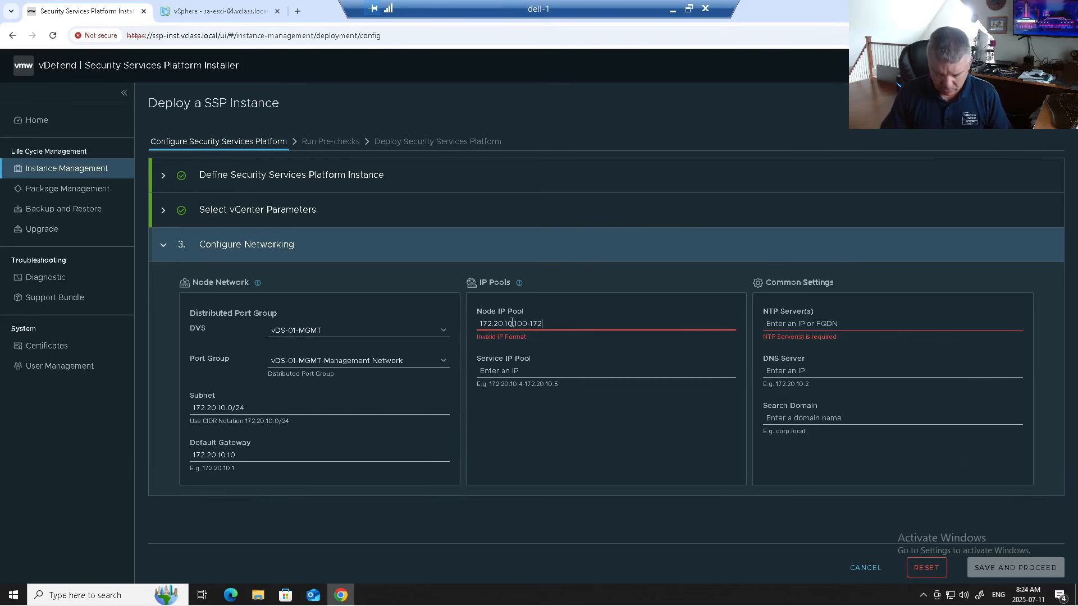
{"action": "type", "text": "119"}
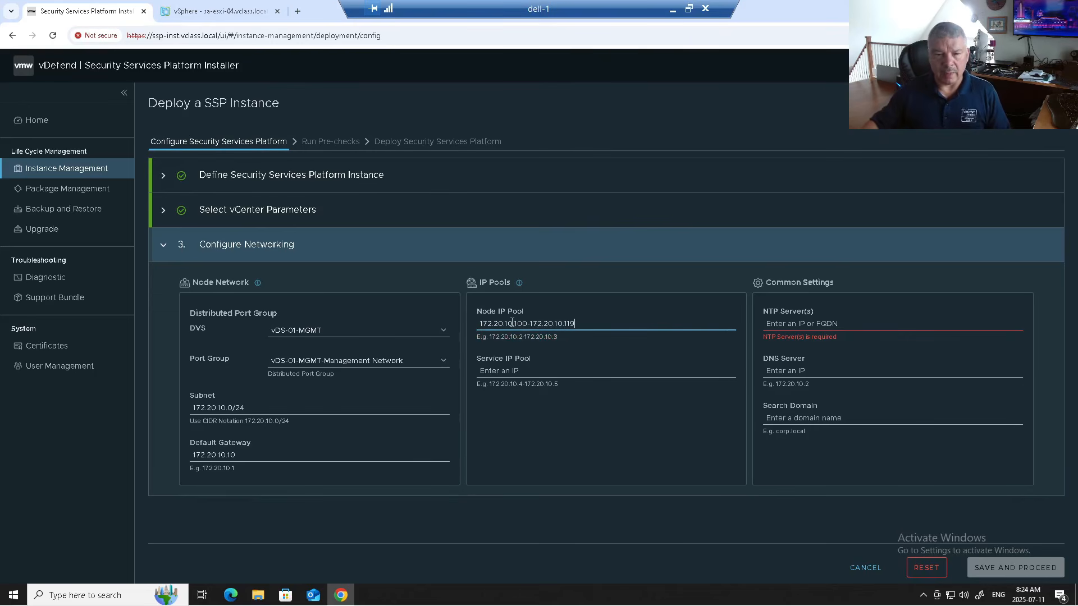
- Enter the Service IP Pool range 172.20.10.120-172.20.10.135
{"action": "left_click", "coordinate": [517, 370]}
{"action": "type", "text": "172.20.10.120-172.20.10.135"}
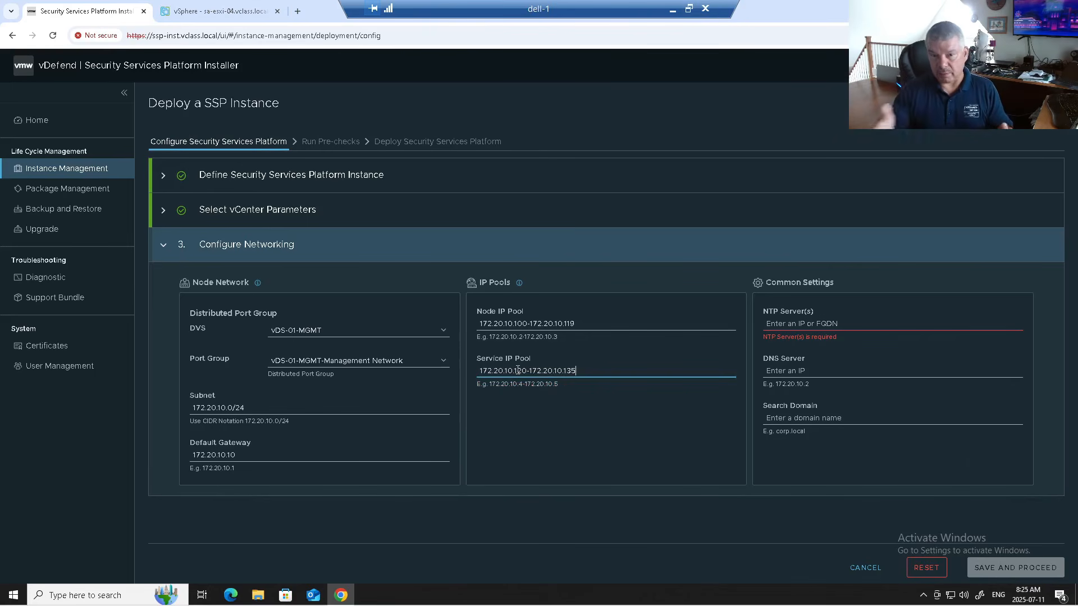
{"action": "left_click", "coordinate": [830, 325]}
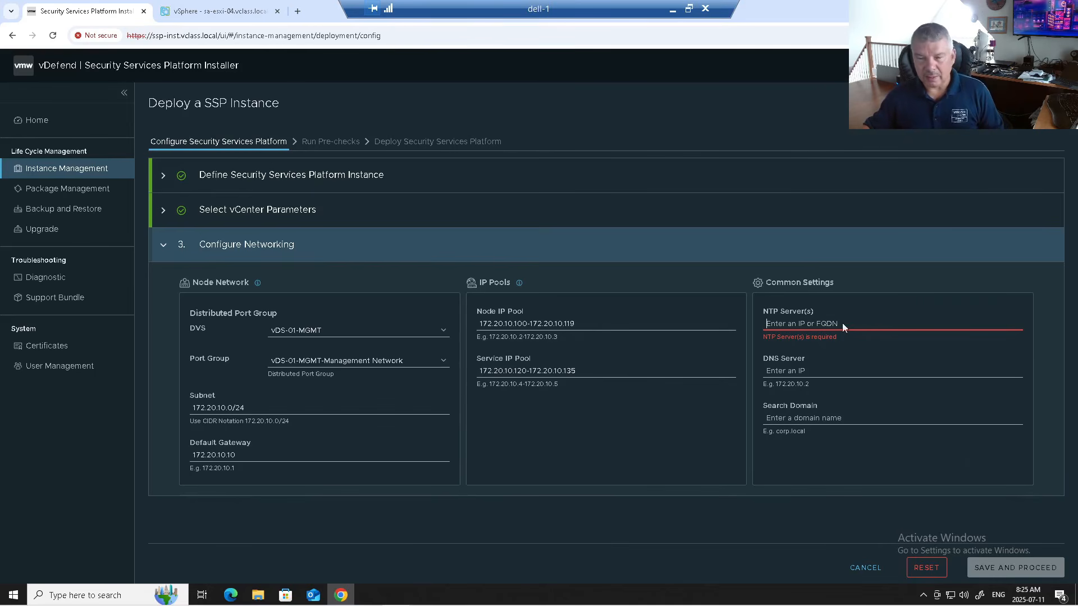
- Fill NTP Server(s) with 0.ca.pool.ntp.org,1.ca.pool.ntp.org
{"action": "right_click", "coordinate": [804, 324]}
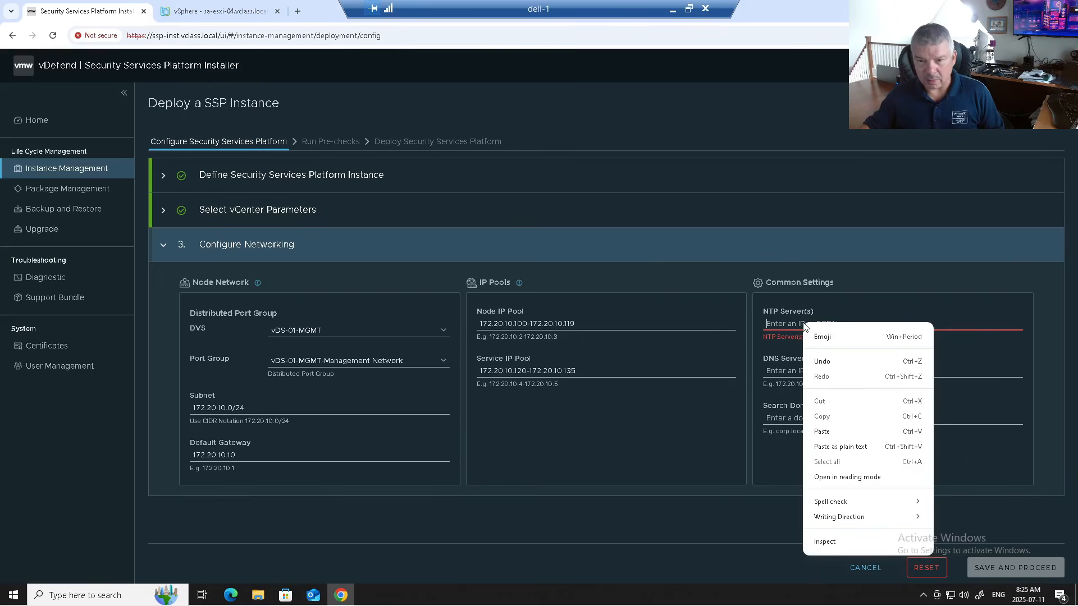
{"action": "left_click", "coordinate": [829, 431]}
{"action": "type", "text": ","}
{"action": "type", "text": "0.ca.pool.ntp.org"}
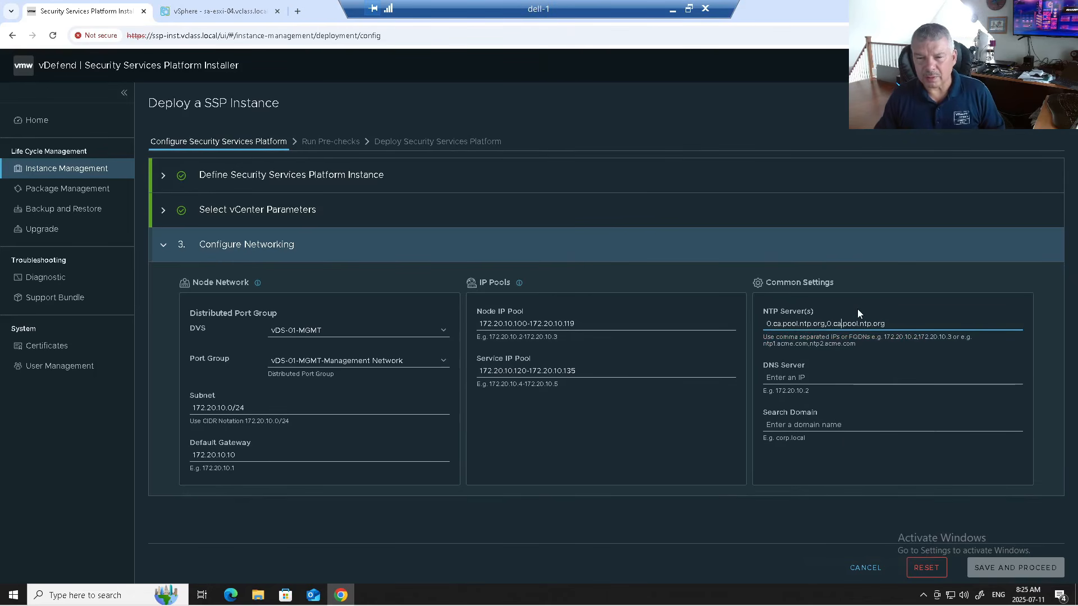
{"action": "key", "text": "Delete"}
{"action": "type", "text": "1"}
- Set DNS server 172.20.10.10 and search domain vclass.local, then save the networking settings
{"action": "left_click", "coordinate": [814, 376]}
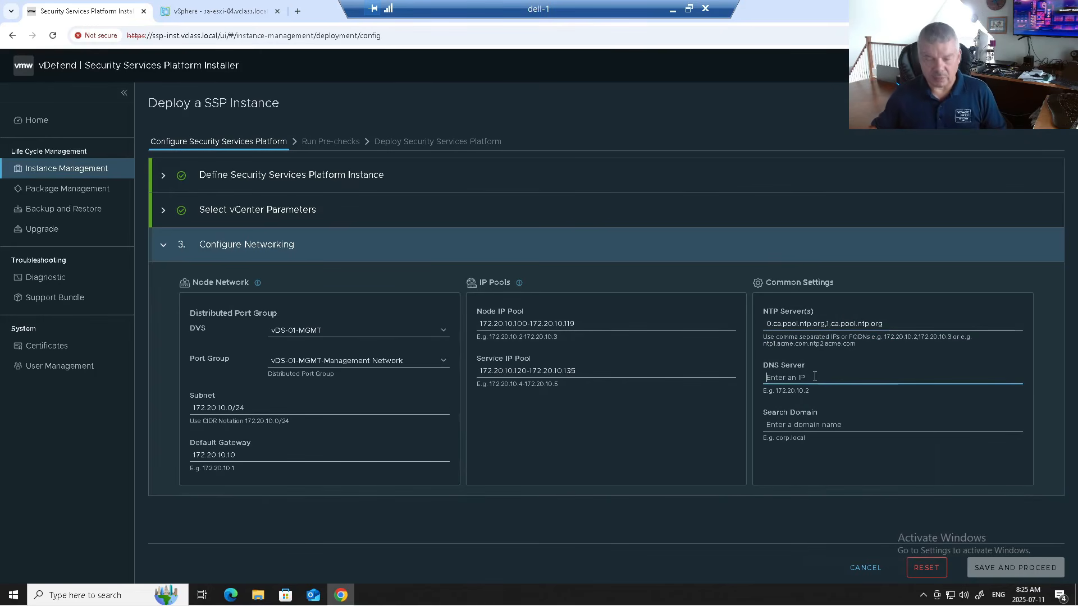
{"action": "type", "text": "172.20.10.10"}
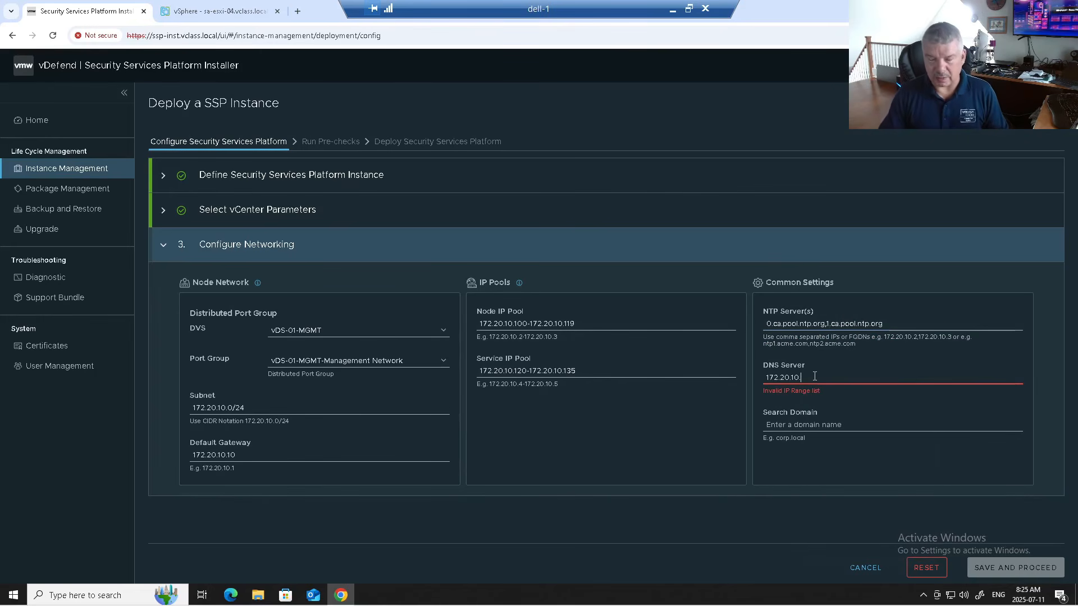
{"action": "left_click", "coordinate": [803, 422]}
{"action": "type", "text": "vclass.local"}
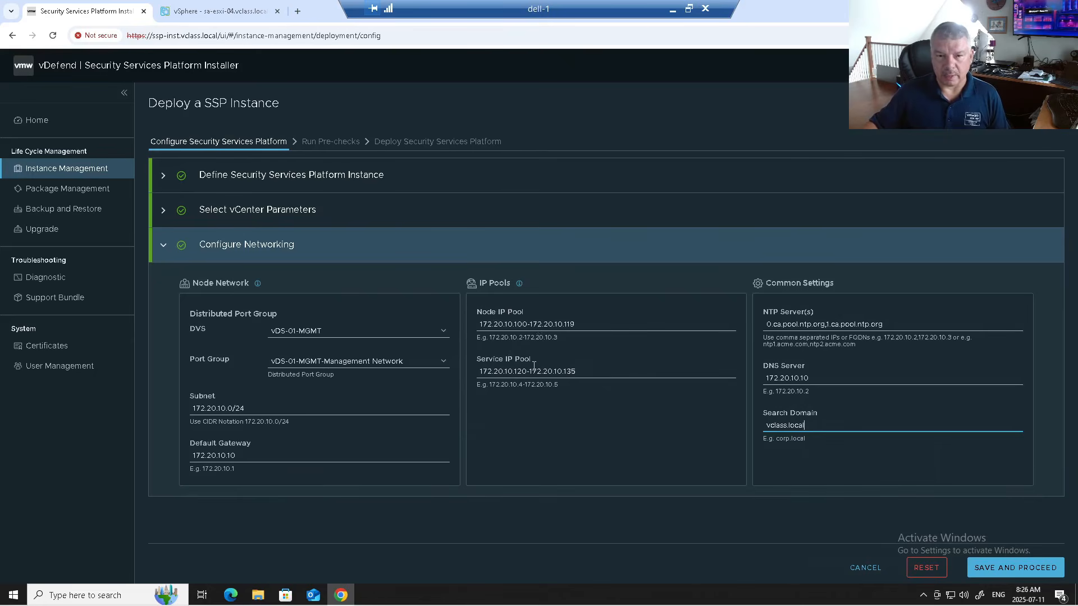
{"action": "left_click", "coordinate": [1004, 567]}
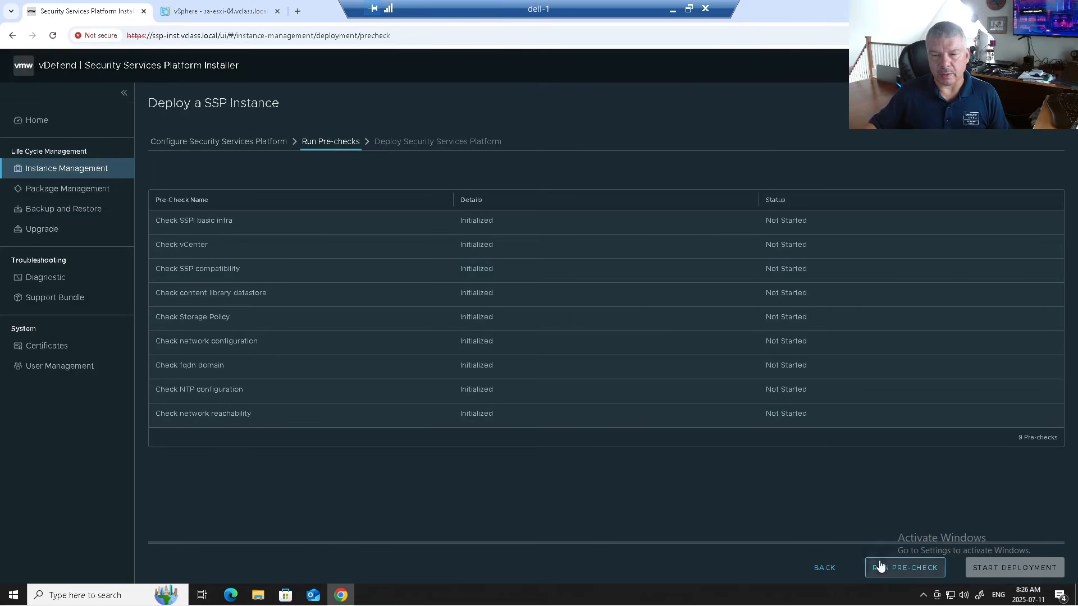
- Run the nine deployment pre-checks, then go to the vSphere Client to follow progress
{"action": "left_click", "coordinate": [912, 569]}
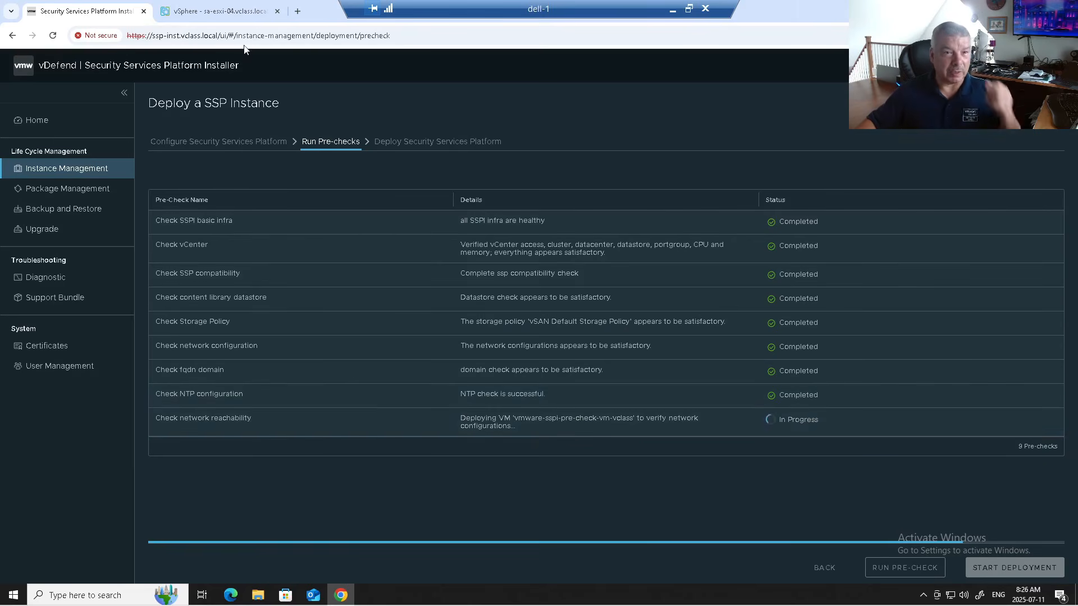
{"action": "left_click", "coordinate": [235, 14]}
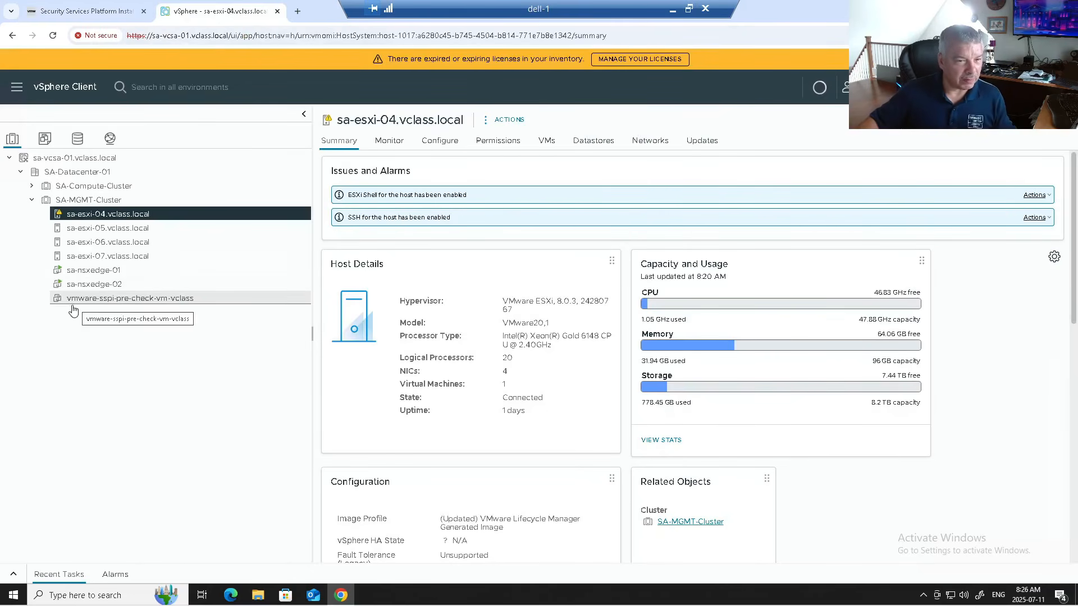
- Review the pre-check VM's Deploy OVF template task in Recent Tasks, then return to the installer
{"action": "left_click", "coordinate": [14, 573]}
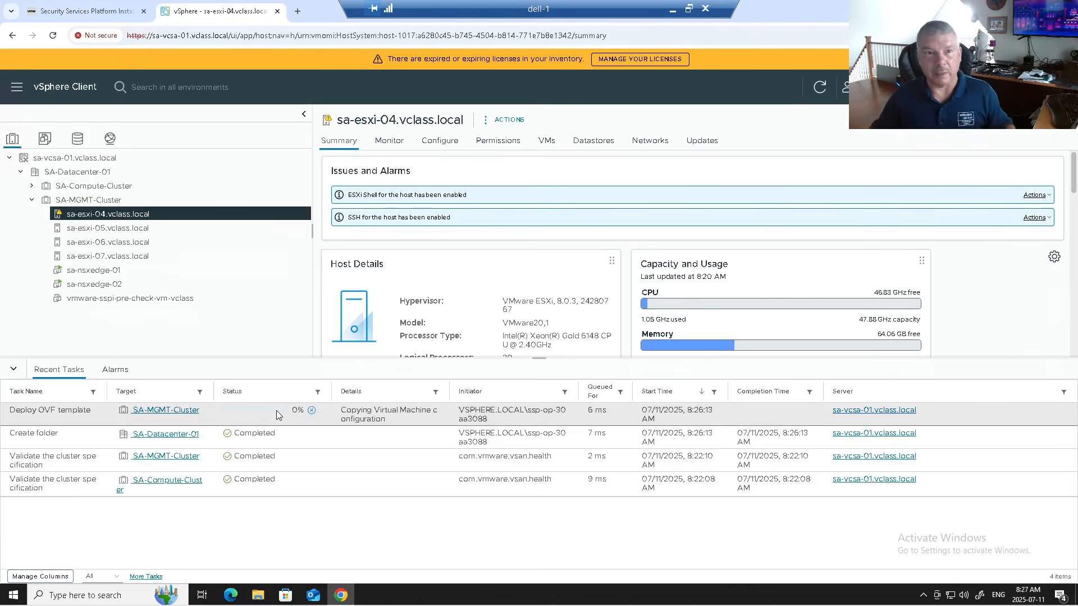
{"action": "left_click", "coordinate": [112, 15]}
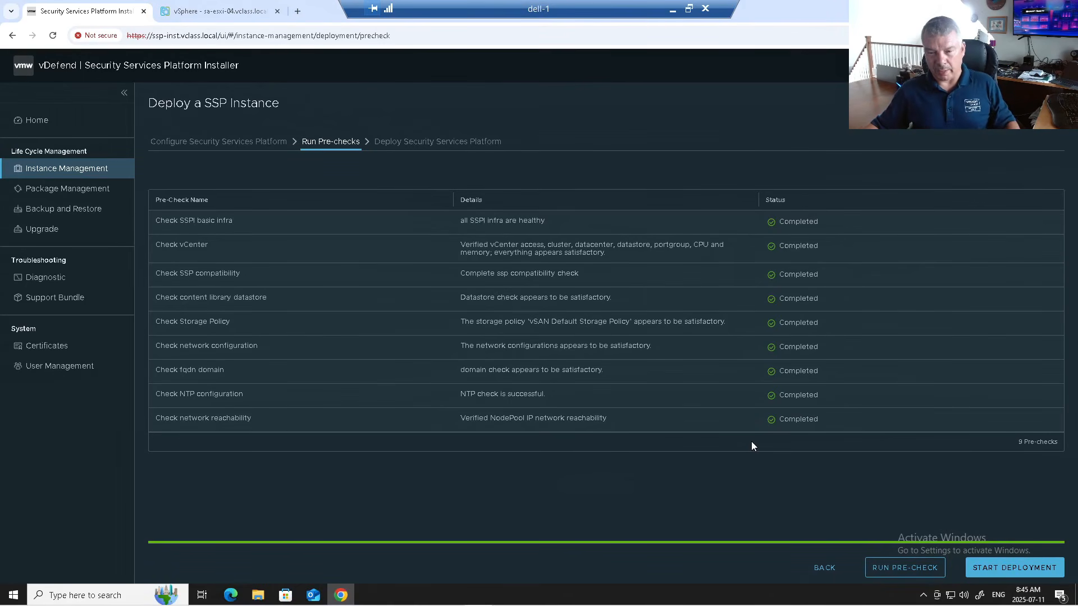
{"action": "left_click", "coordinate": [993, 567]}
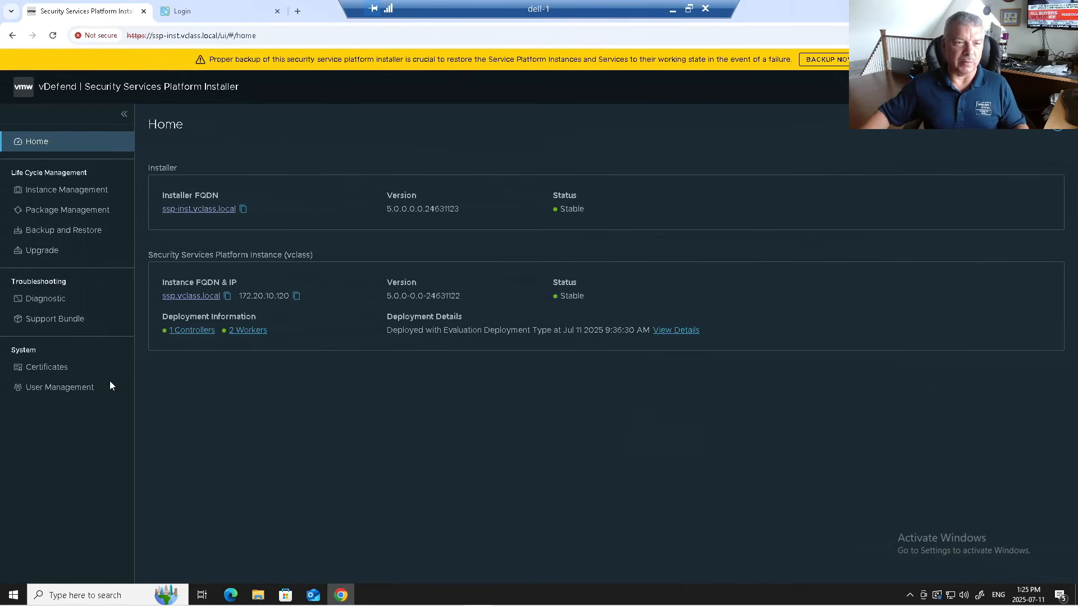
- Glance at the vclass instance details, return to the overview, then go to the vSphere login tab
{"action": "left_click", "coordinate": [74, 192]}
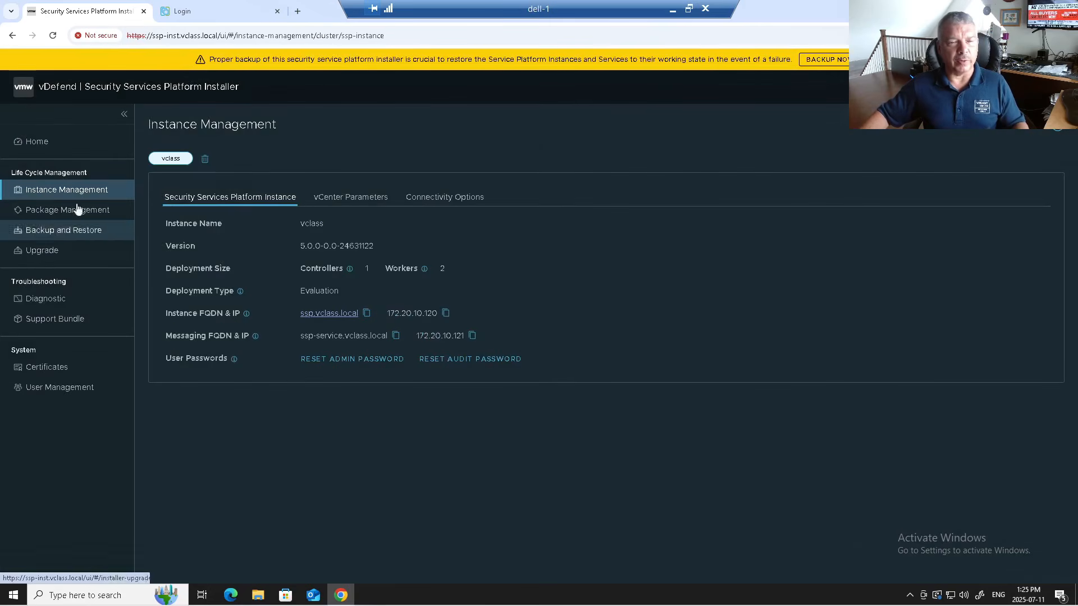
{"action": "left_click", "coordinate": [45, 144]}
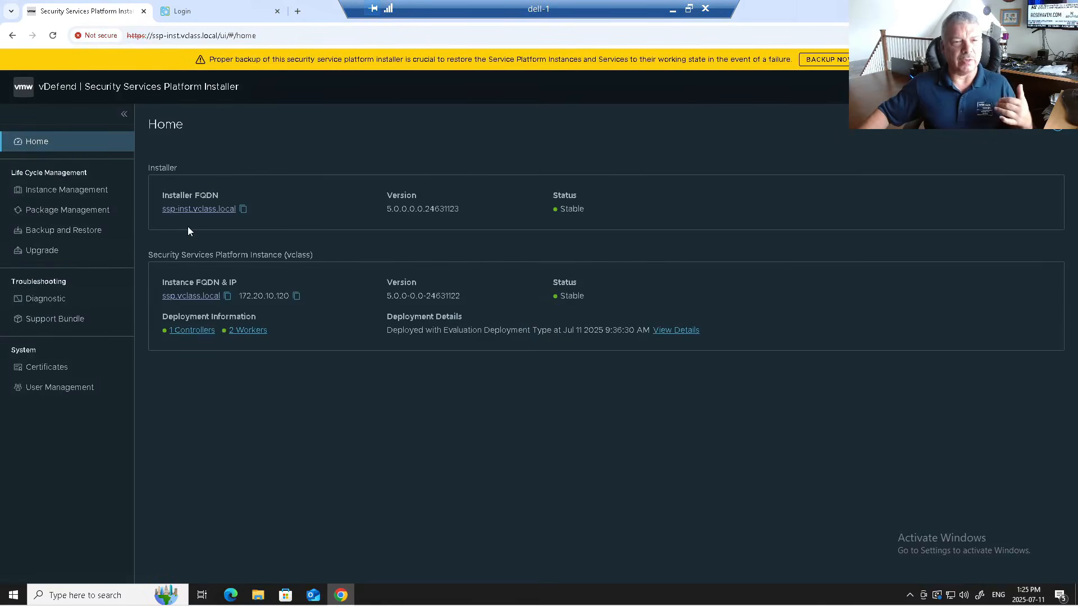
{"action": "left_click", "coordinate": [204, 13]}
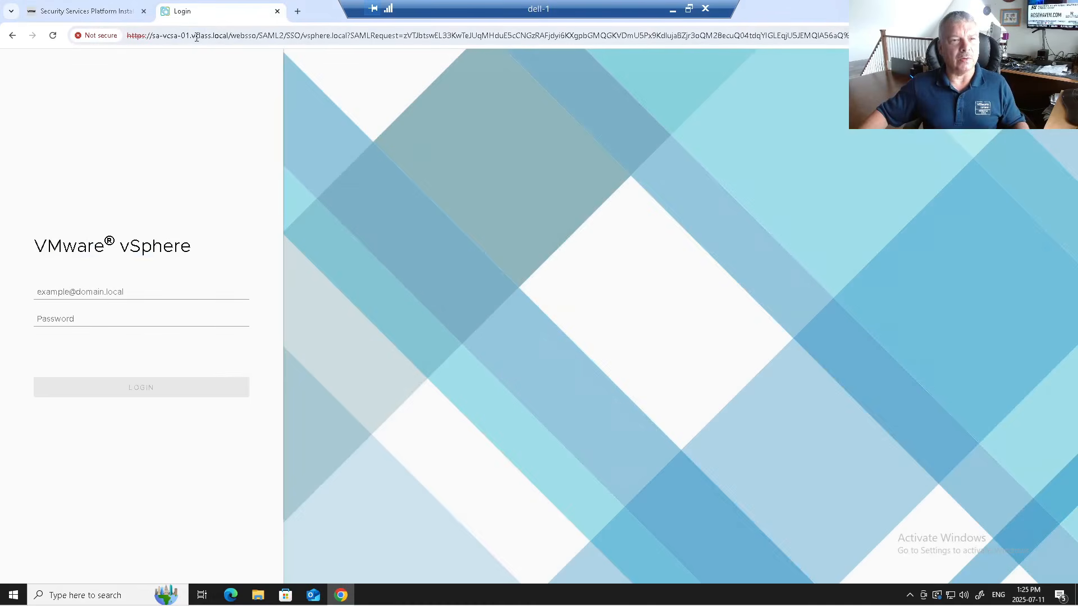
- Load ssp.vclass.local and proceed past the untrusted certificate warning
{"action": "left_click", "coordinate": [197, 37]}
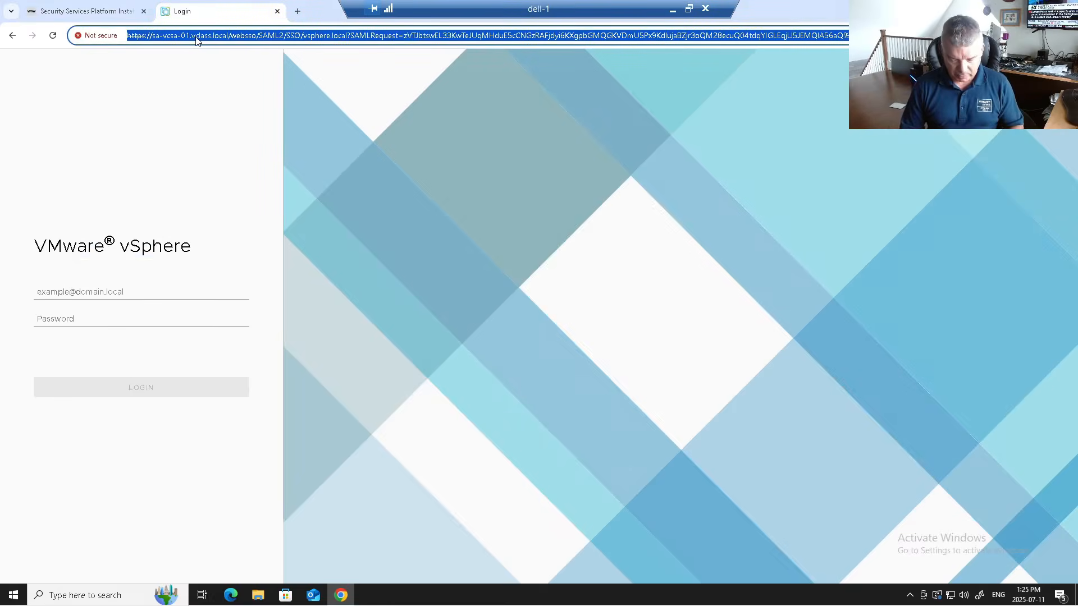
{"action": "type", "text": "ssp"}
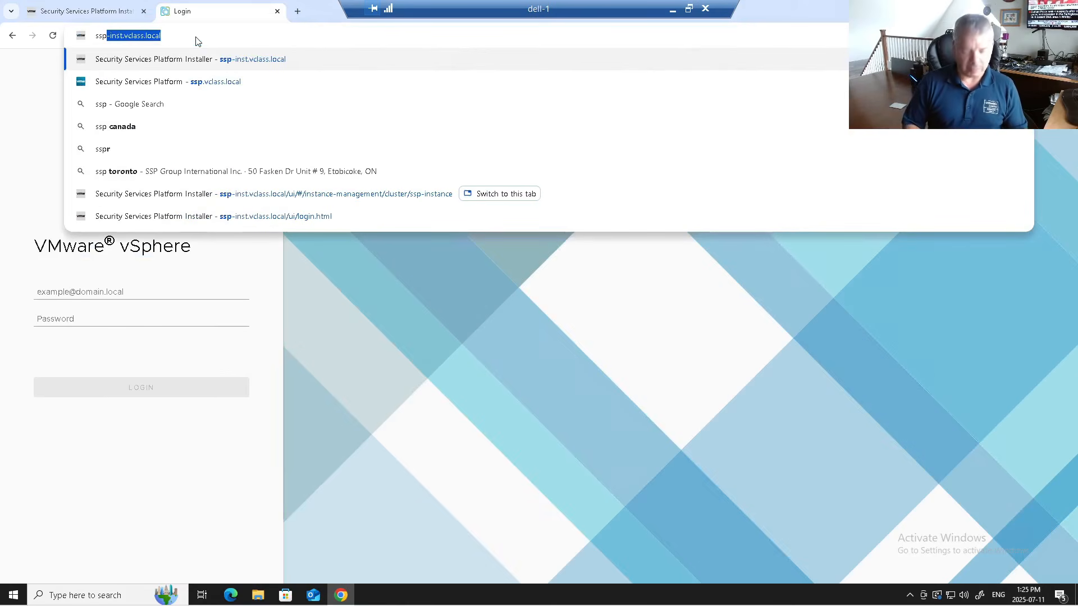
{"action": "type", "text": ".vc"}
{"action": "key", "text": "Return"}
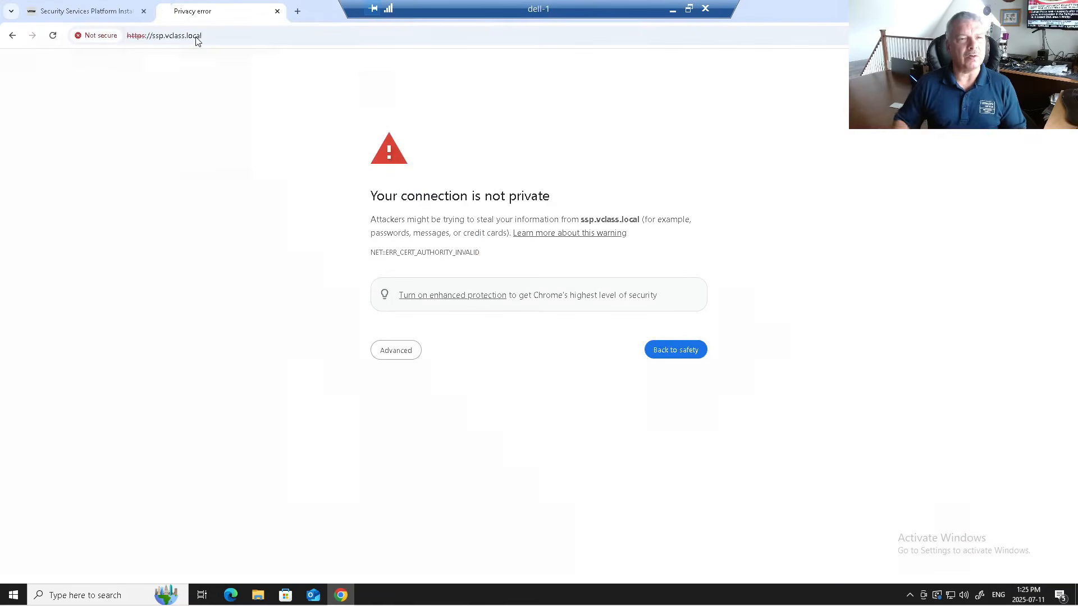
{"action": "left_click", "coordinate": [400, 352]}
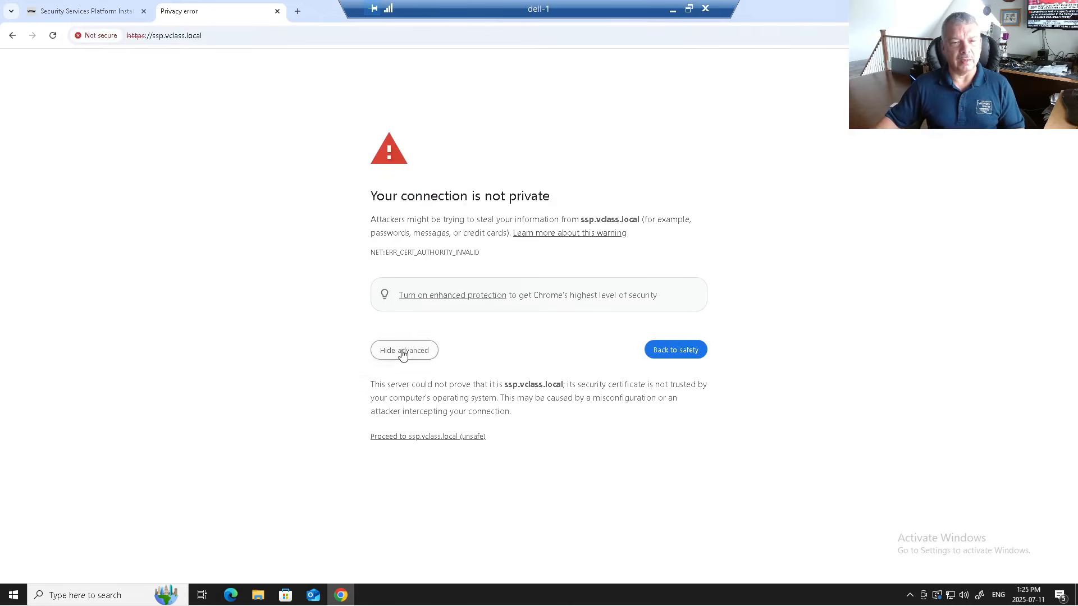
{"action": "left_click", "coordinate": [409, 438]}
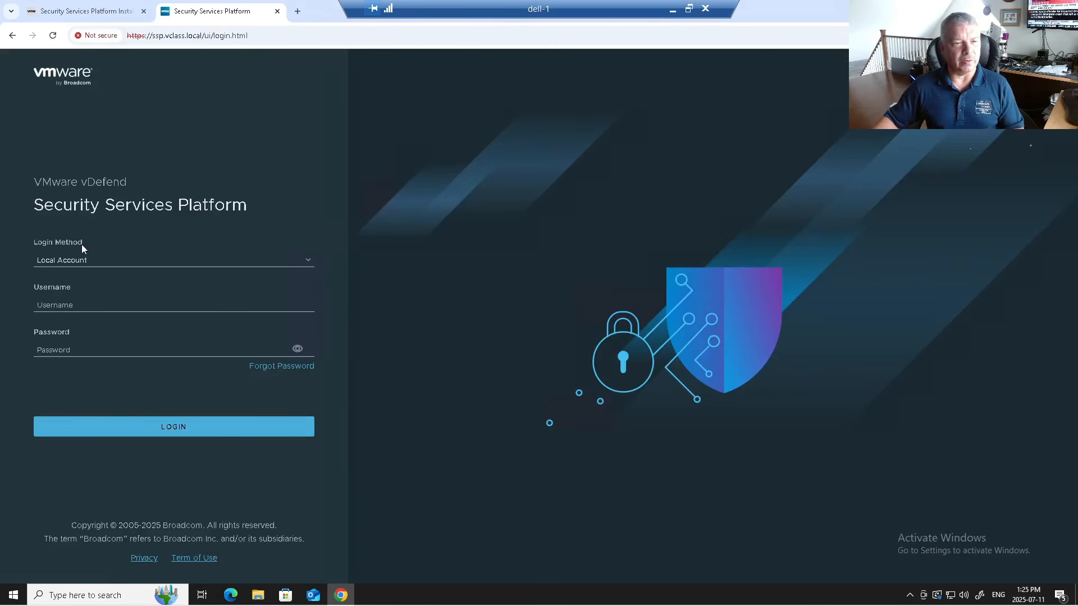
- Log in with the local admin username and its password
{"action": "left_click", "coordinate": [88, 302]}
{"action": "type", "text": "admin"}
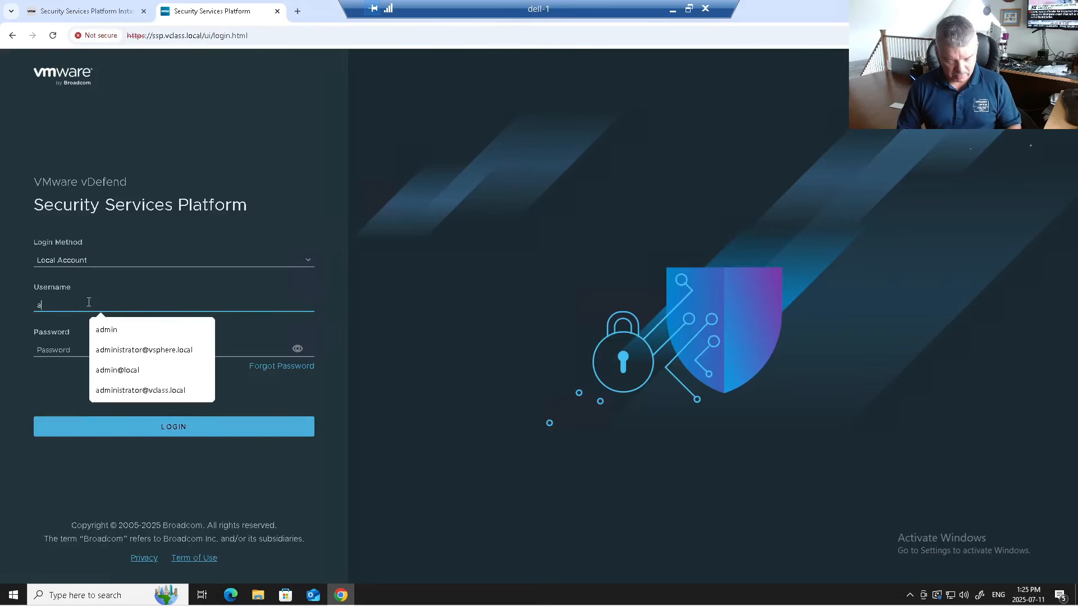
{"action": "key", "text": "Tab"}
{"action": "type", "text": "VMware1!"}
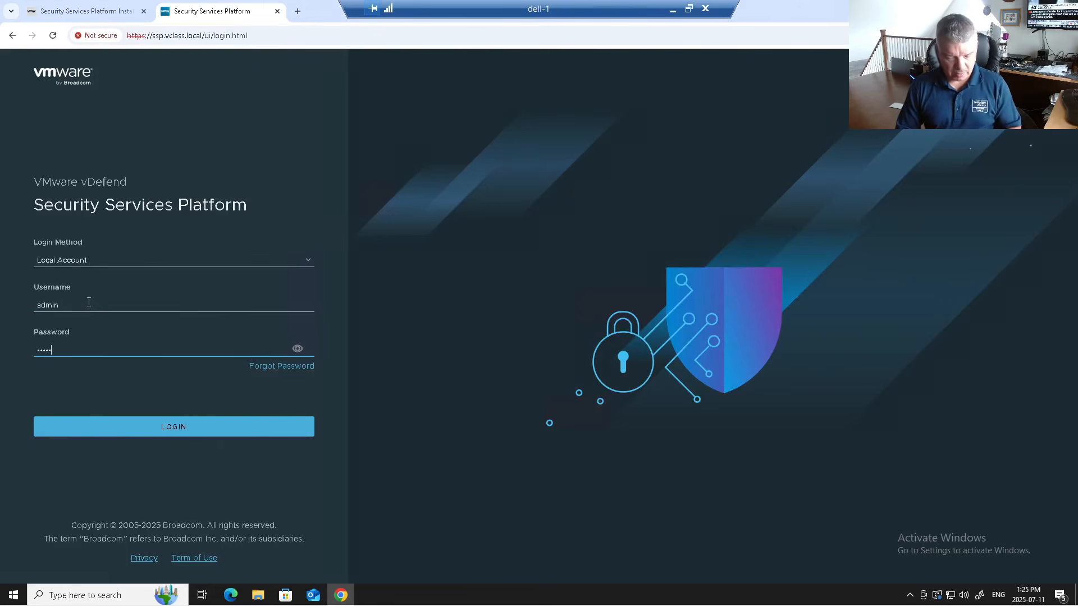
{"action": "type", "text": "VMware1!"}
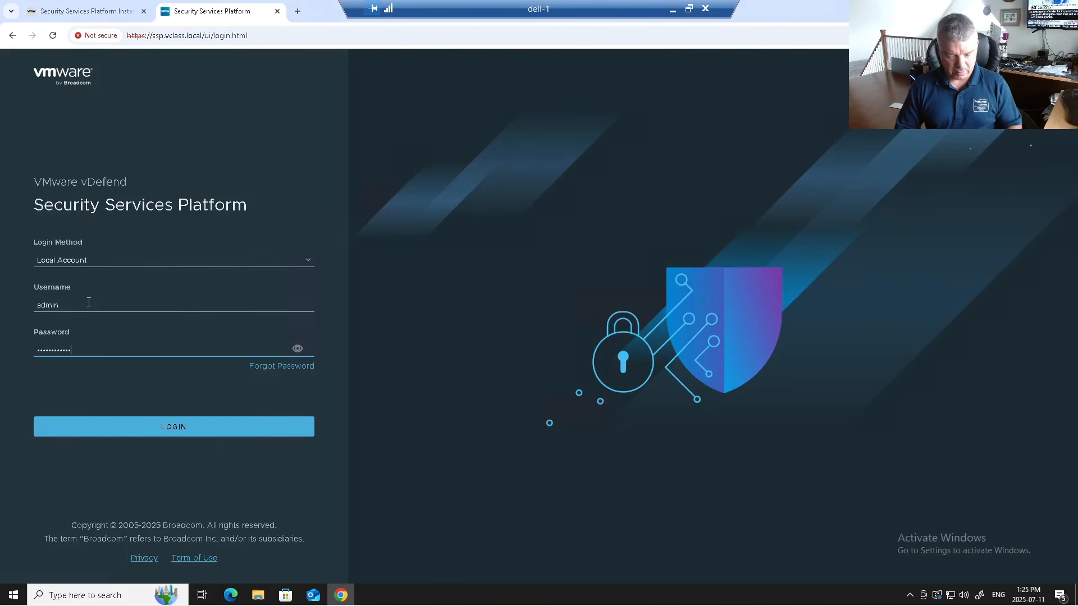
{"action": "key", "text": "Return"}
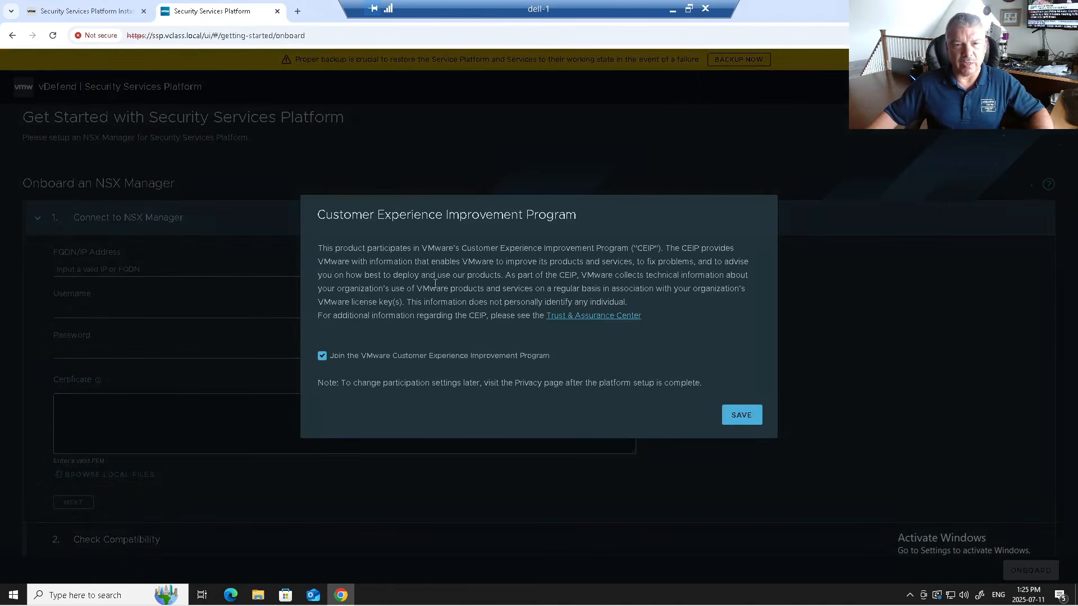
- Save the CEIP dialog with participation left checked
{"action": "left_click", "coordinate": [734, 416]}
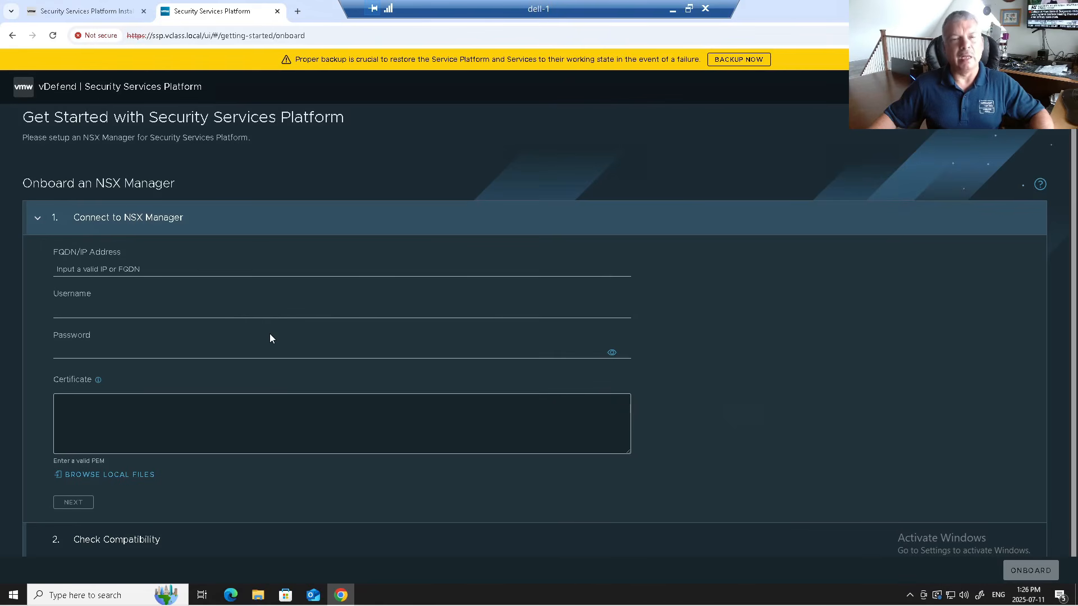
- In a new tab, open the sa-vcsa-01 start page and launch the vSphere Client
{"action": "left_click", "coordinate": [297, 11]}
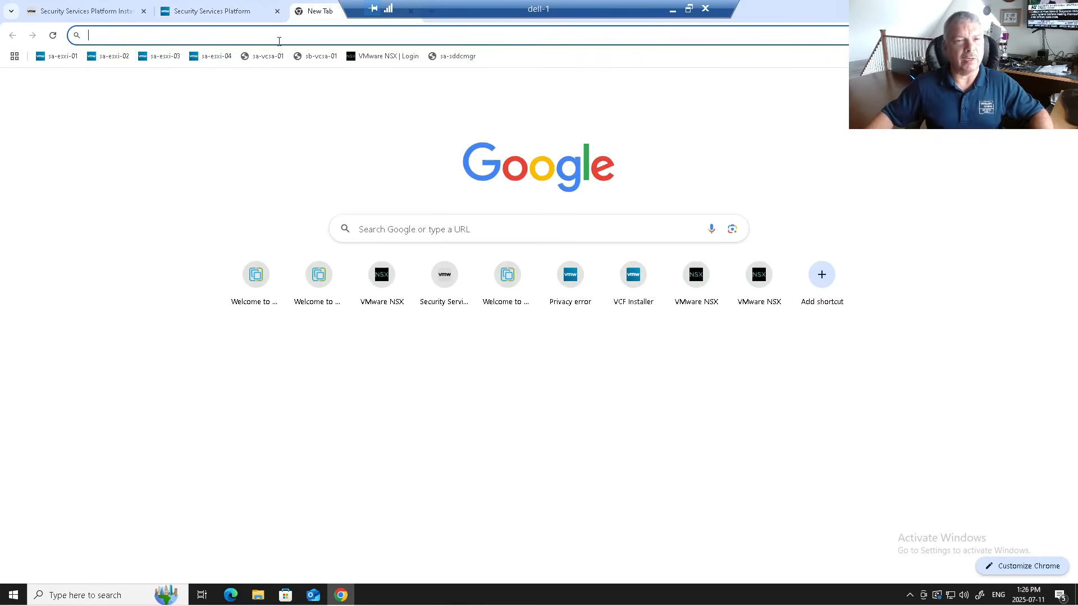
{"action": "left_click", "coordinate": [261, 56]}
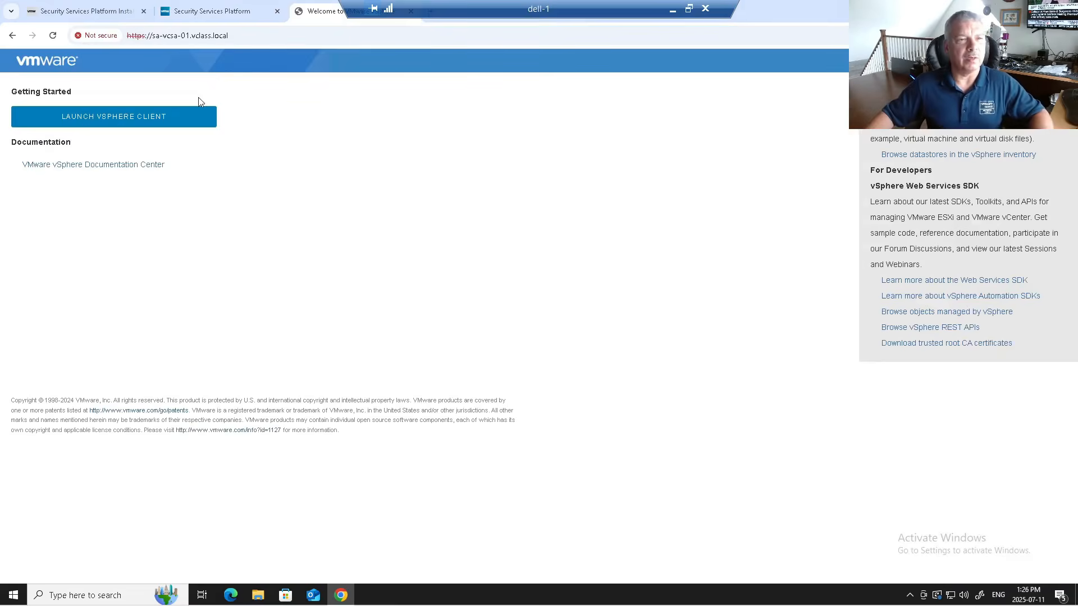
{"action": "left_click", "coordinate": [159, 122]}
- Sign in with the SSO administrator username and its password
{"action": "left_click", "coordinate": [120, 292]}
{"action": "type", "text": "adminis"}
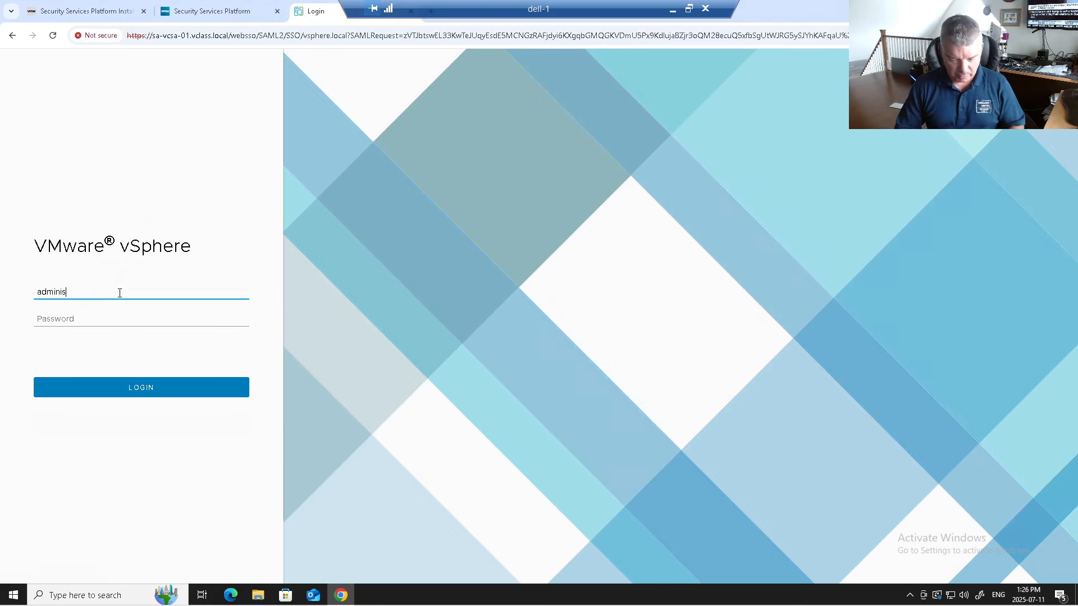
{"action": "type", "text": "trator@vsphere."}
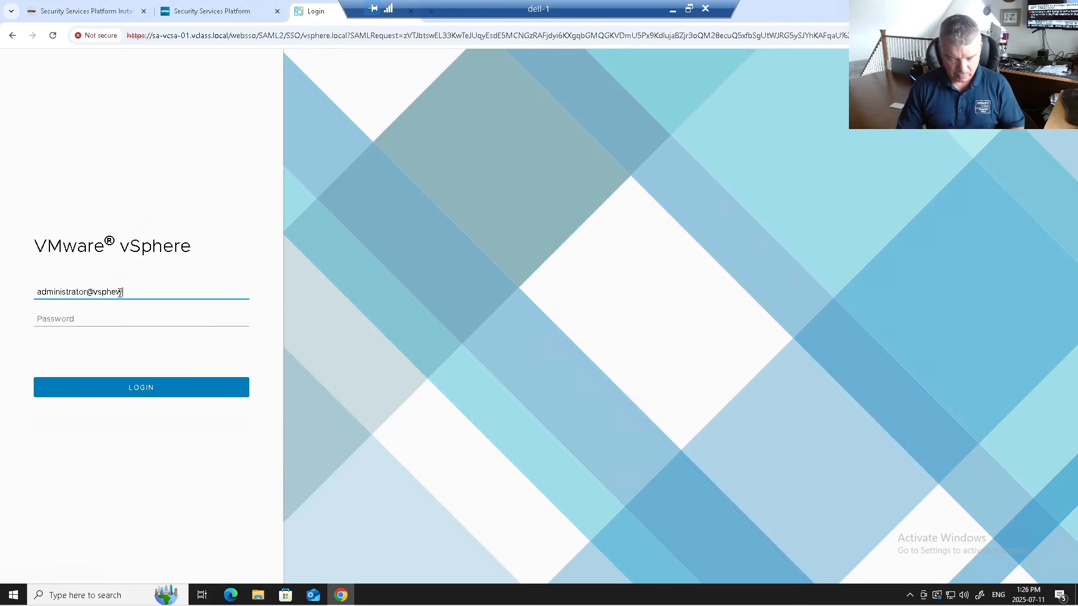
{"action": "key", "text": "BackSpace"}
{"action": "key", "text": "BackSpace"}
{"action": "key", "text": "BackSpace"}
{"action": "type", "text": "sphere.local"}
{"action": "key", "text": "Tab"}
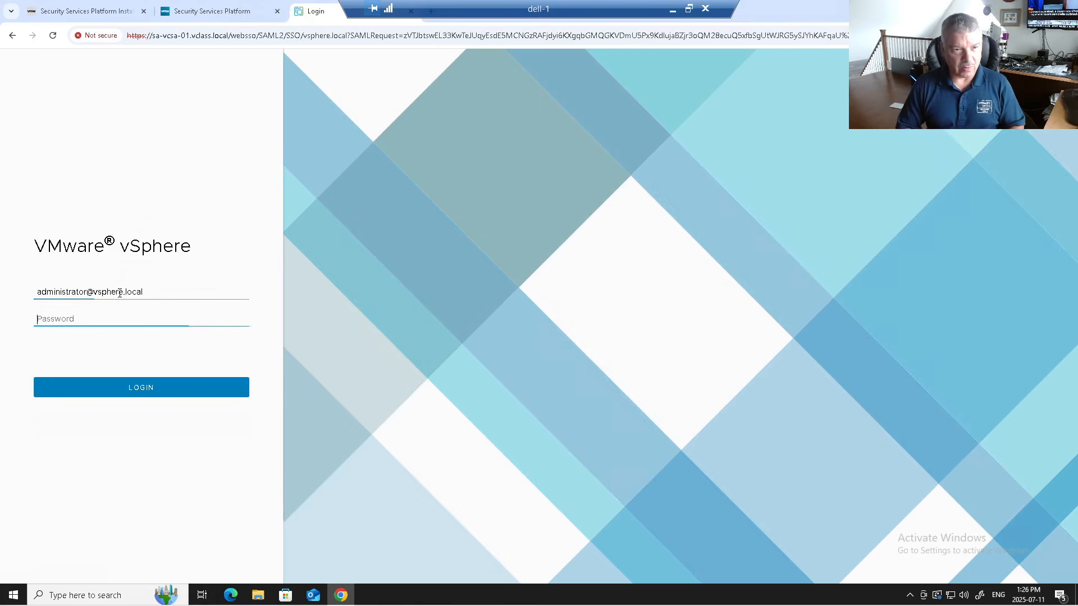
{"action": "type", "text": "VMware1!"}
{"action": "key", "text": "Return"}
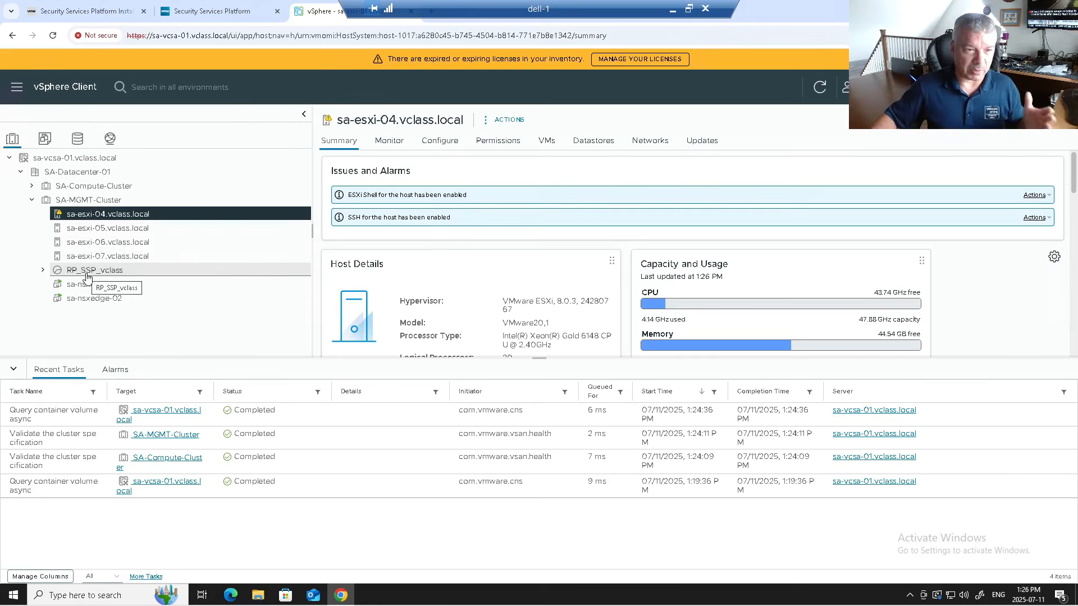
- Expand RP_SSP_vclass and view the vclass-qjrk7 VM summary (powered on, IP 172.20.10.101)
{"action": "left_click", "coordinate": [43, 270]}
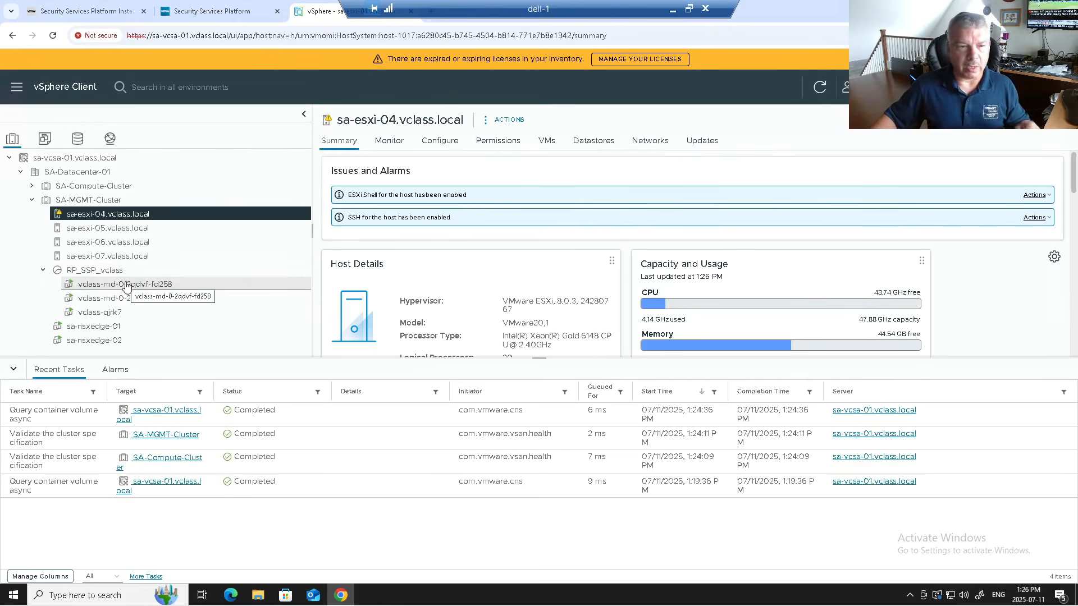
{"action": "left_click", "coordinate": [105, 315]}
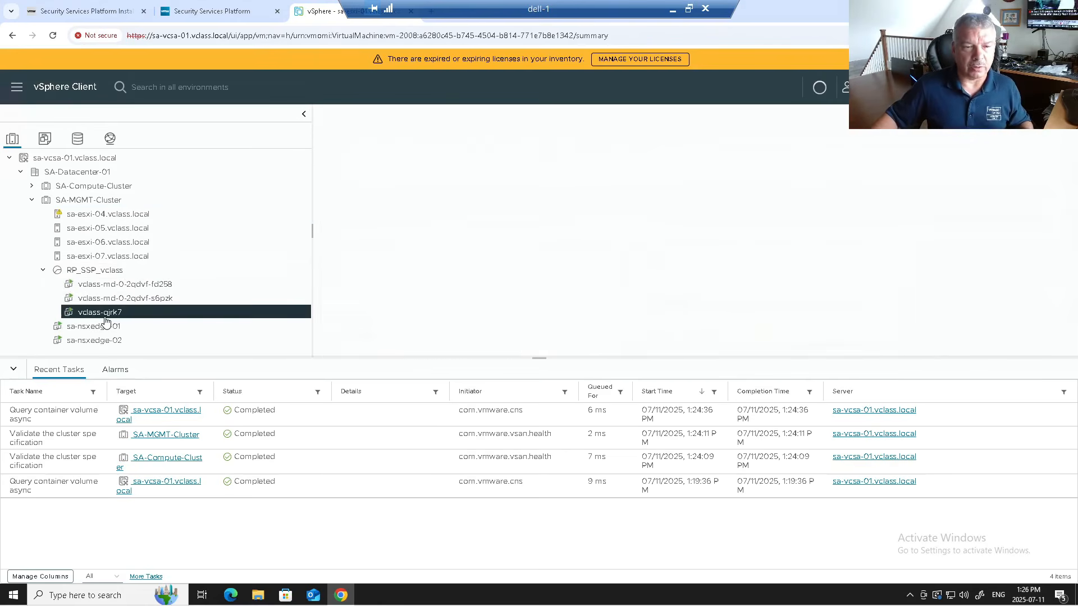
- Check the VM Hardware of qjrk7, s6pzk and fd258, ending on fd258 with 16 CPUs and 64 GB memory
{"action": "left_click", "coordinate": [114, 286]}
{"action": "left_click", "coordinate": [113, 300]}
{"action": "left_click", "coordinate": [105, 314]}
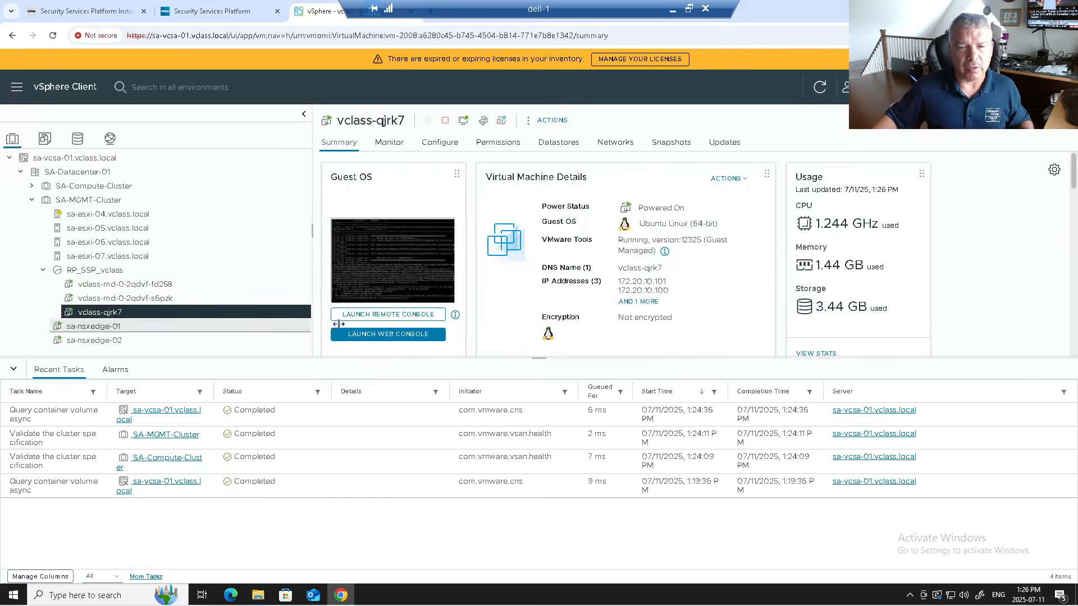
{"action": "scroll", "coordinate": [536, 307], "scroll_direction": "down", "scroll_amount": 1}
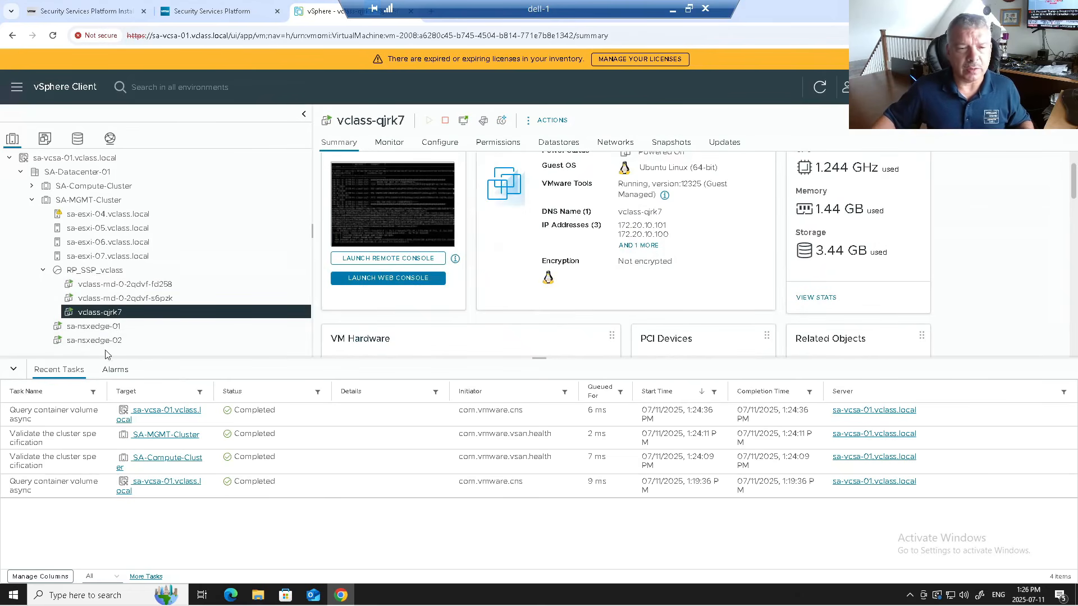
{"action": "left_click", "coordinate": [14, 370]}
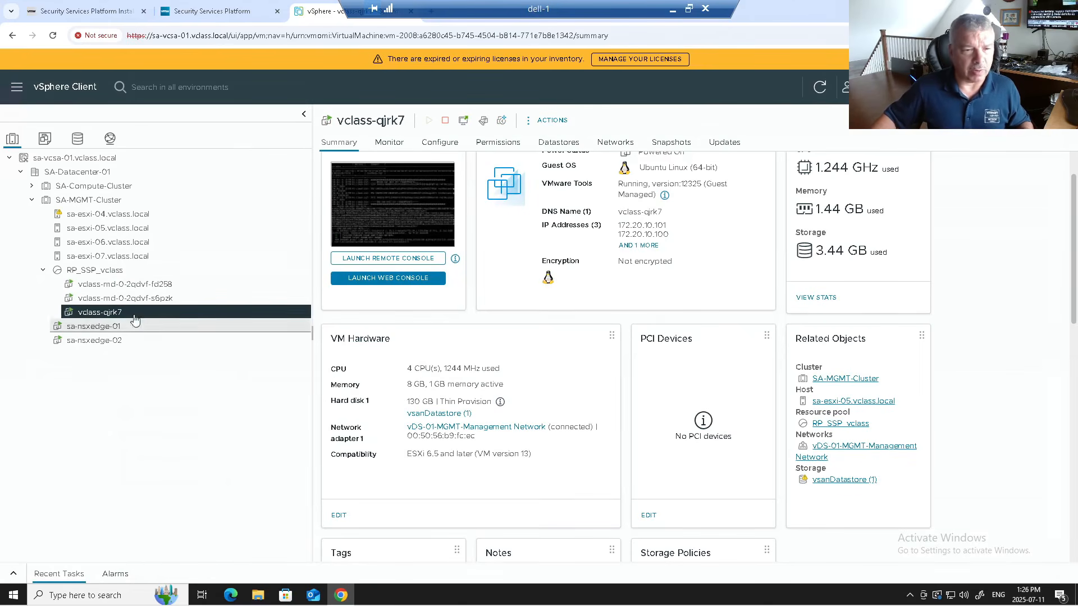
{"action": "left_click", "coordinate": [253, 298]}
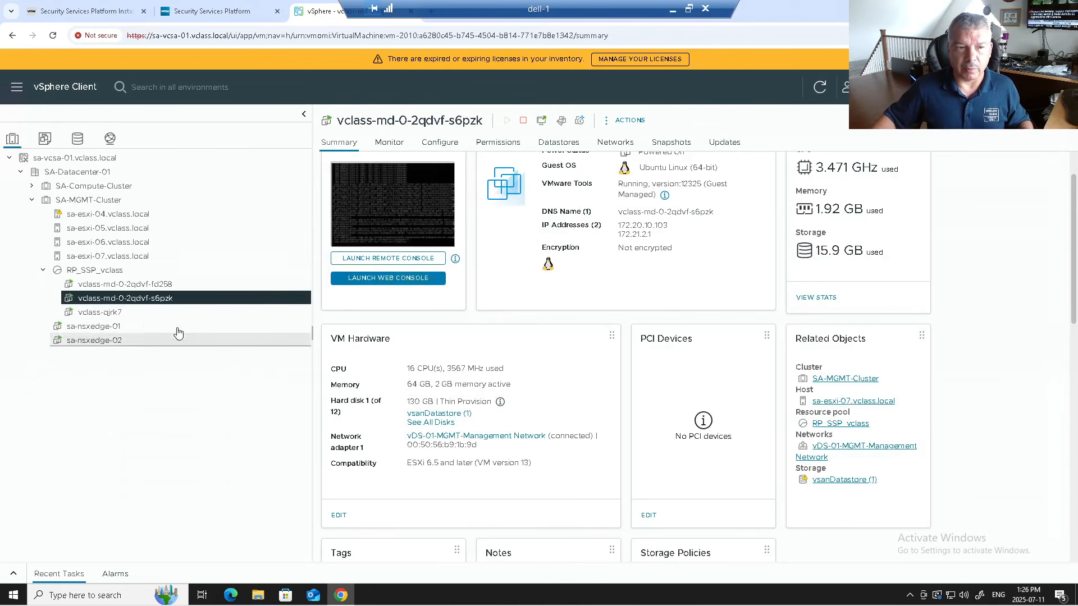
{"action": "left_click", "coordinate": [121, 285]}
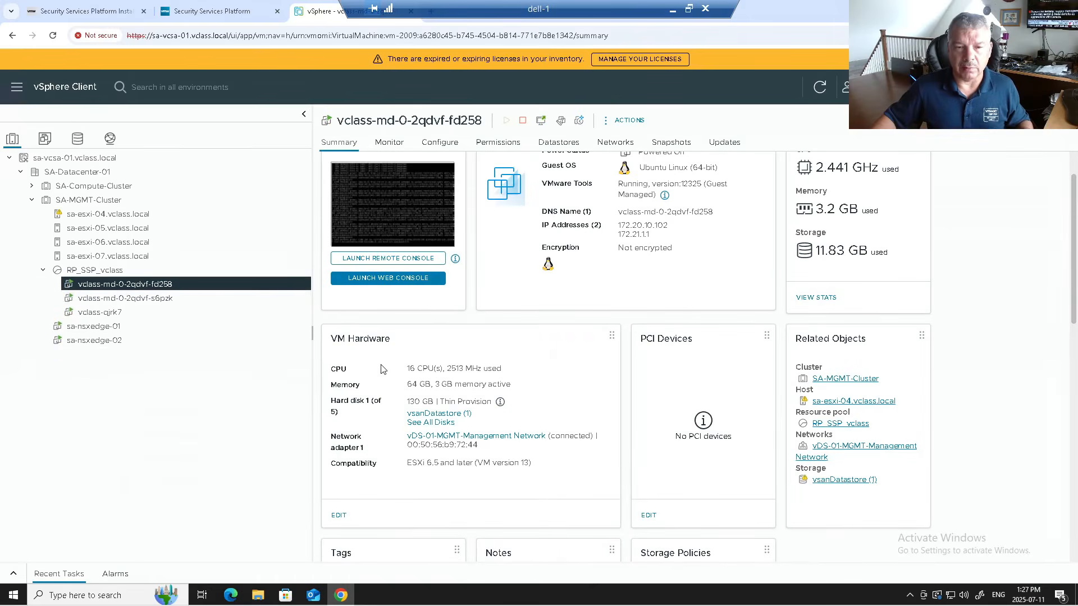